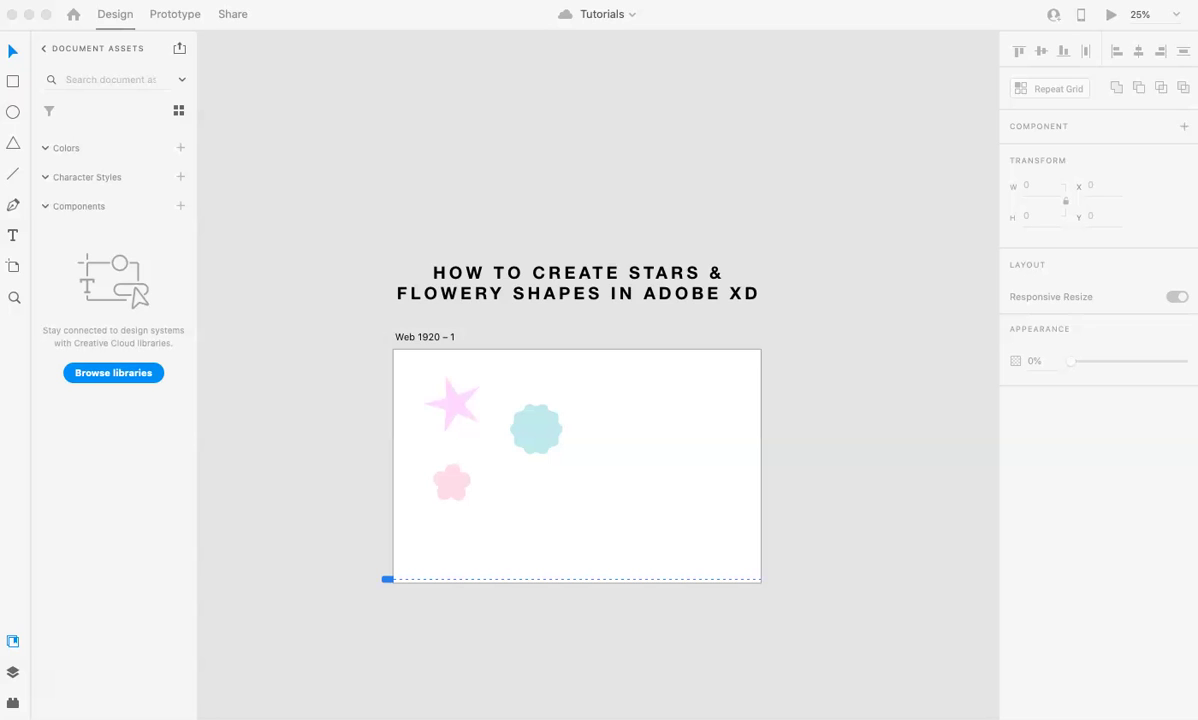
Draw an evenly proportioned triangle with the Polygon tool at the artboard's lower right
{"action": "scroll", "coordinate": [254, 381], "scroll_direction": "down", "scroll_amount": 3}
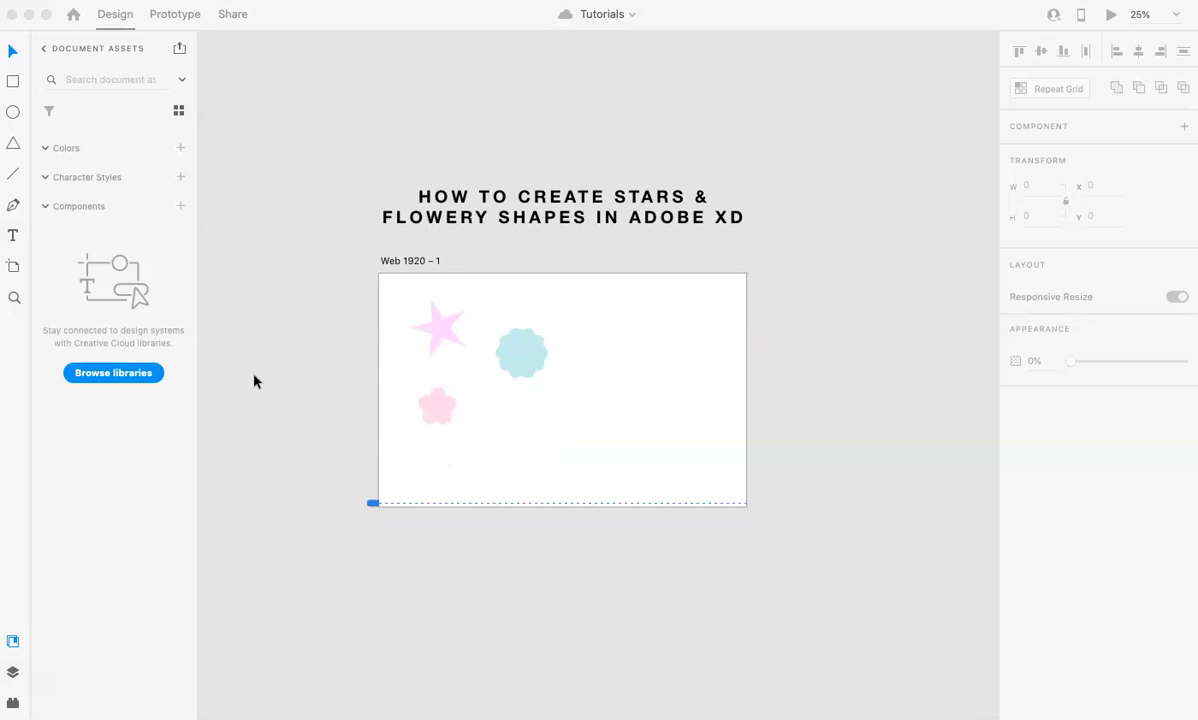
{"action": "key", "text": "super+equal"}
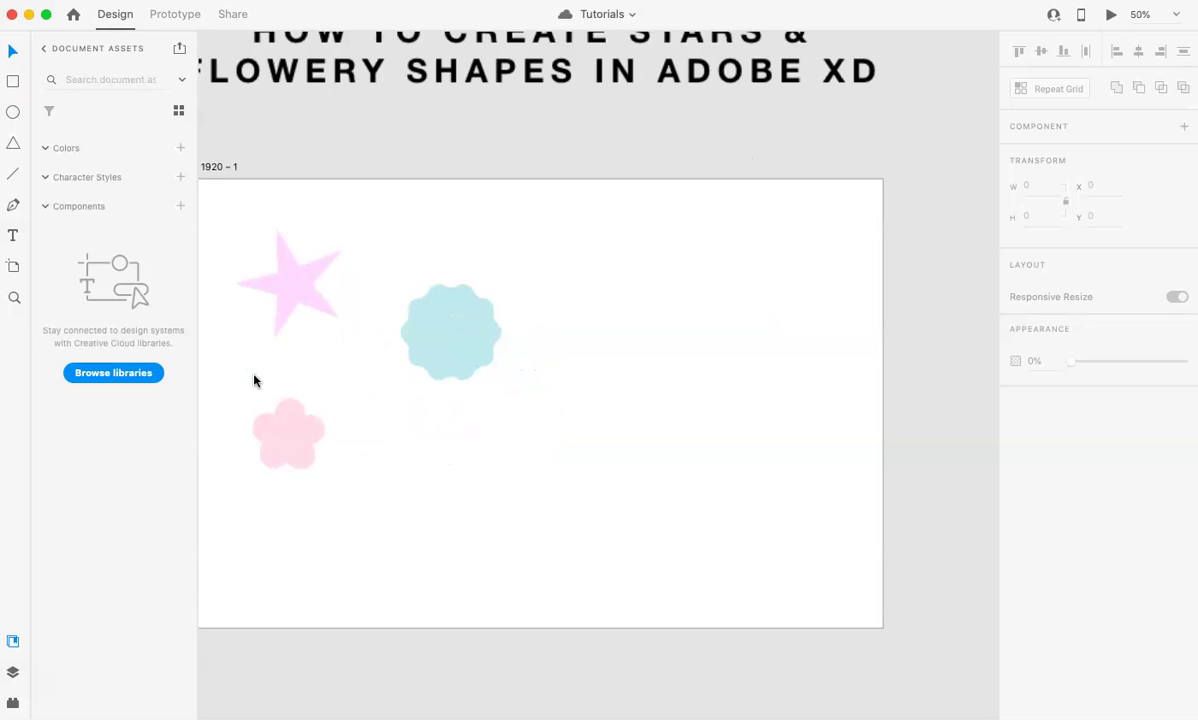
{"action": "scroll", "coordinate": [254, 381], "scroll_direction": "down", "scroll_amount": 2}
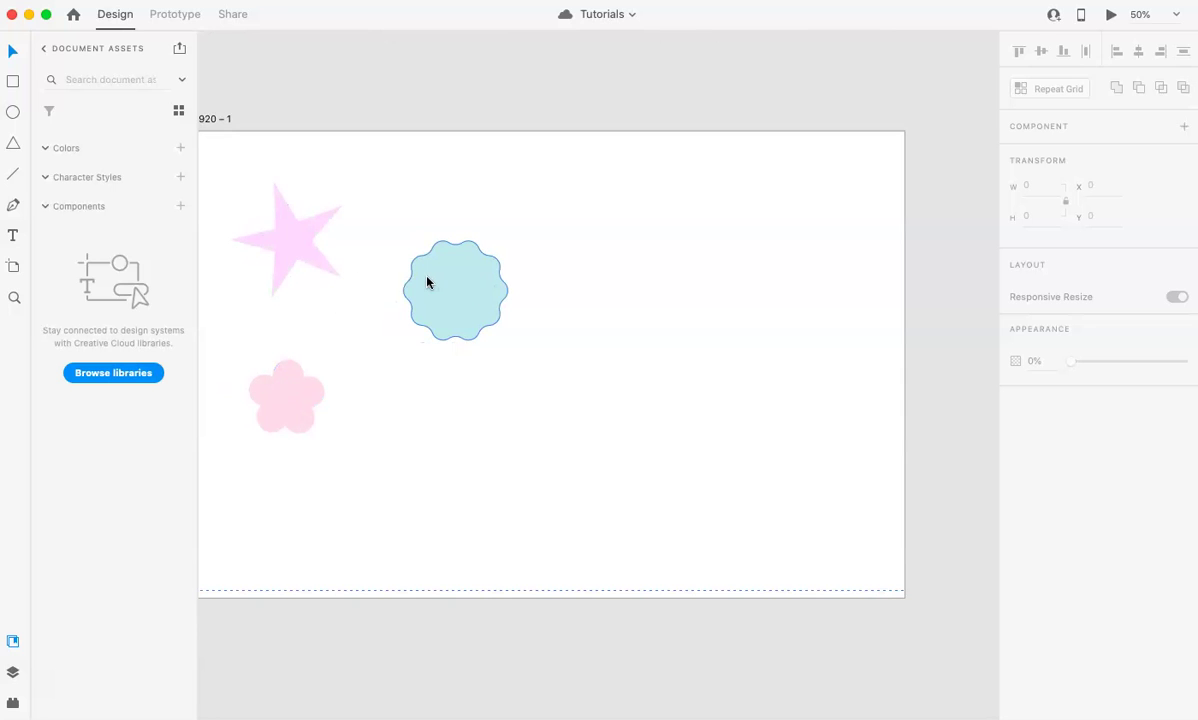
{"action": "scroll", "coordinate": [354, 150], "scroll_direction": "left", "scroll_amount": 1}
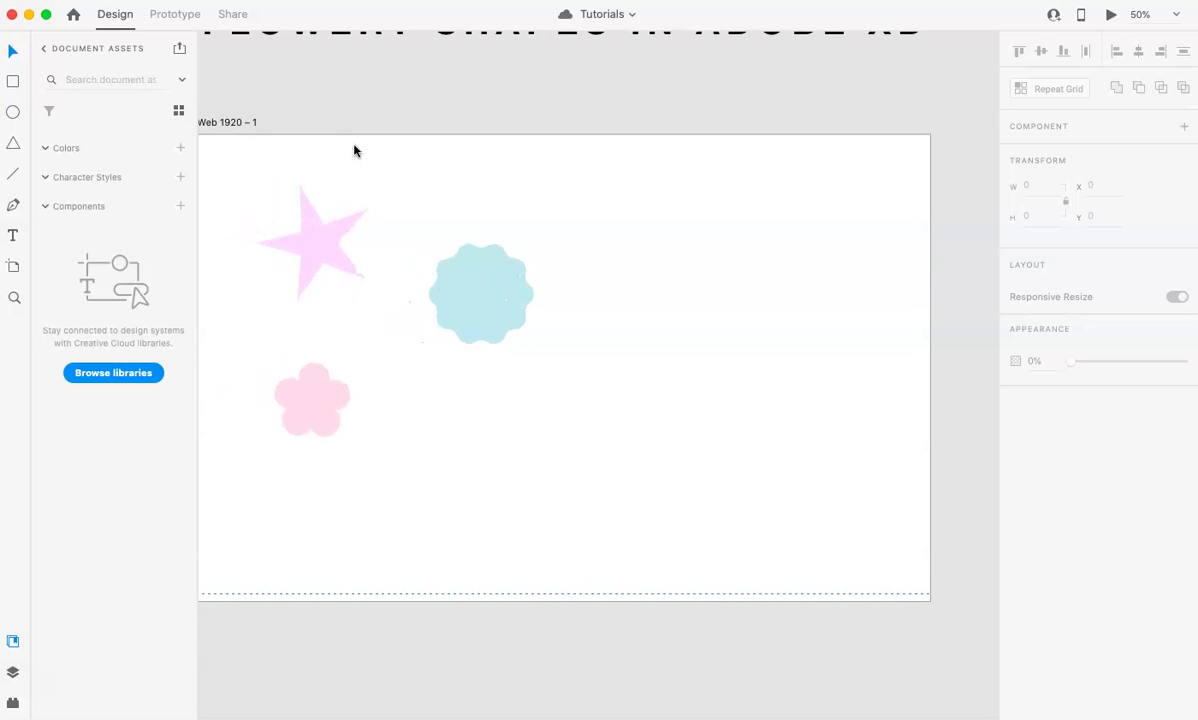
{"action": "scroll", "coordinate": [354, 150], "scroll_direction": "down", "scroll_amount": 1}
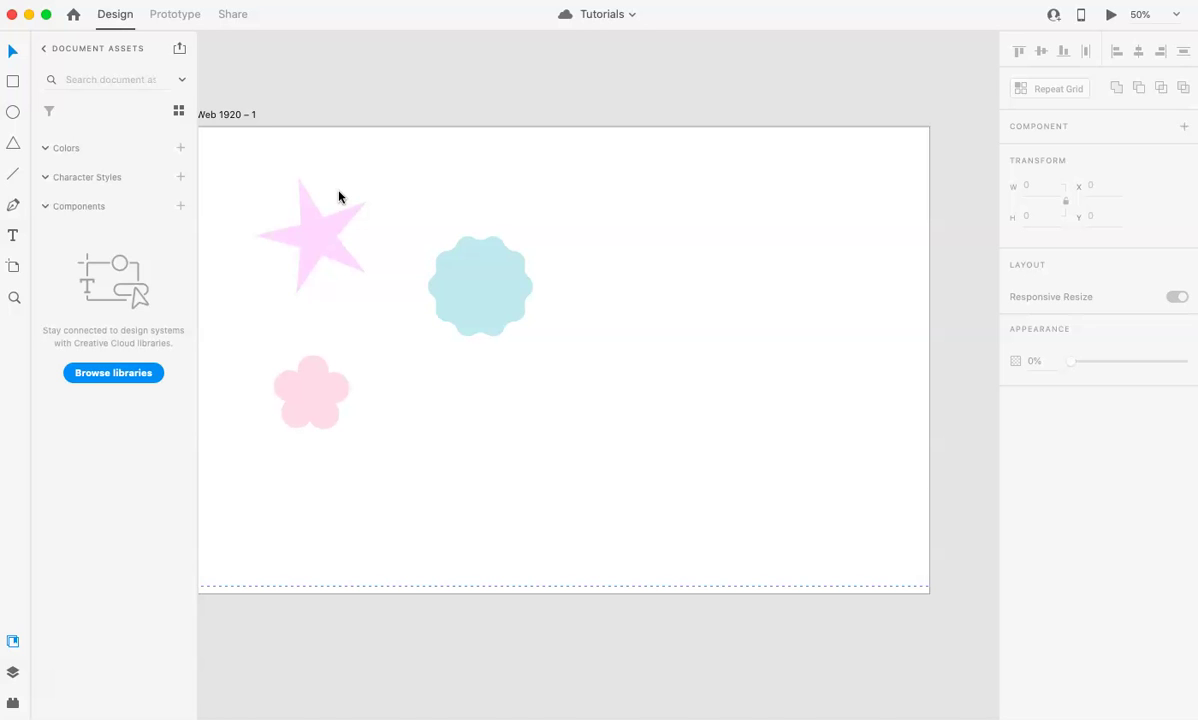
{"action": "left_click", "coordinate": [14, 144]}
{"action": "left_click_drag", "start_coordinate": [659, 382], "coordinate": [777, 495]}
{"action": "key", "text": "shift"}
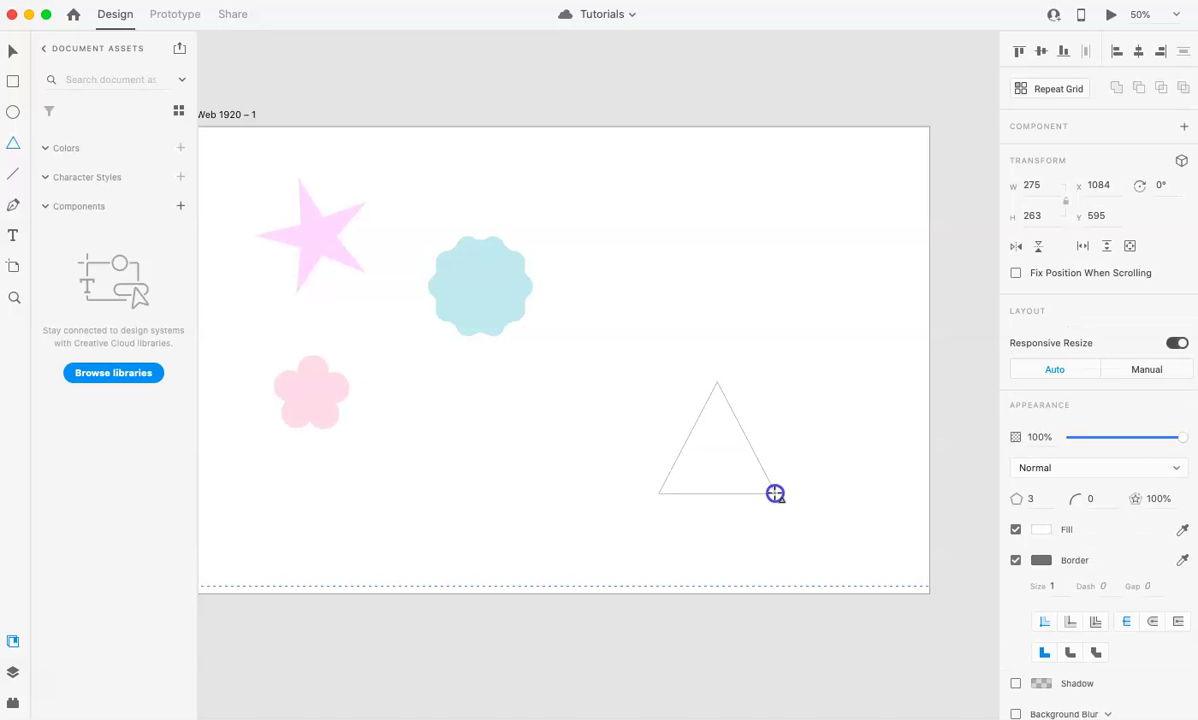
{"action": "left_click_drag", "start_coordinate": [777, 495], "coordinate": [772, 494]}
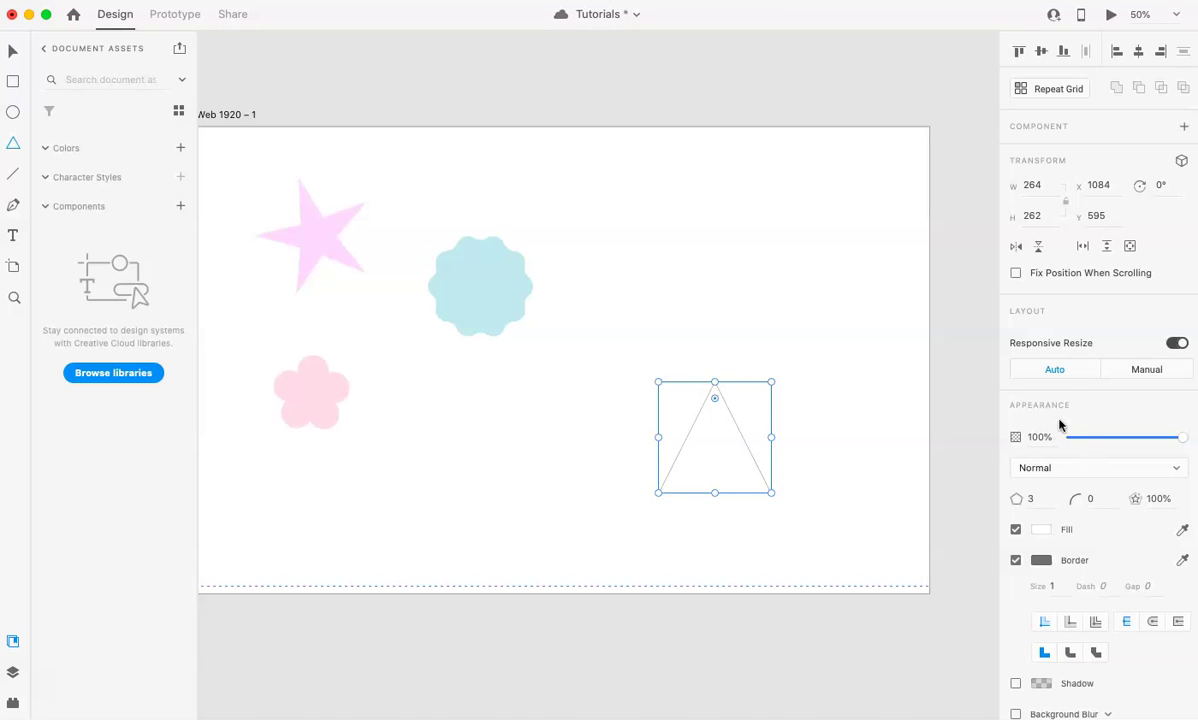
Turn the triangle into a five-point star with a 50% star ratio
{"action": "scroll", "coordinate": [1097, 618], "scroll_direction": "down", "scroll_amount": 1}
{"action": "scroll", "coordinate": [1080, 551], "scroll_direction": "down", "scroll_amount": 2}
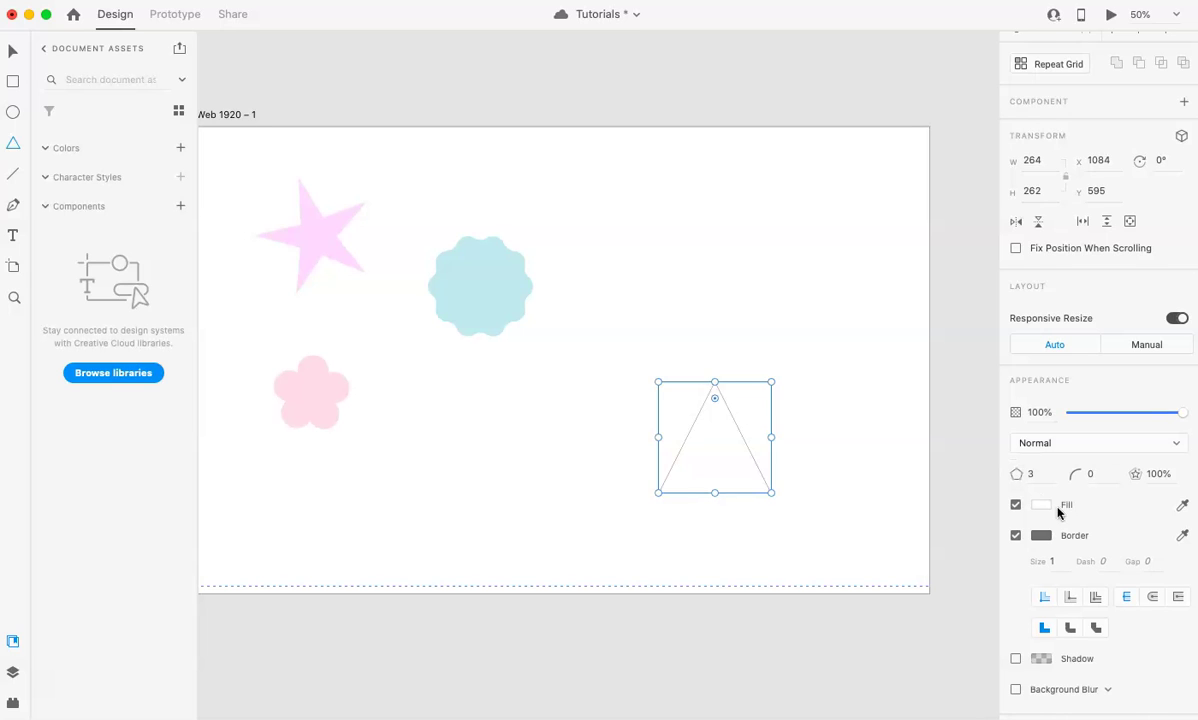
{"action": "left_click", "coordinate": [1035, 476]}
{"action": "type", "text": "5"}
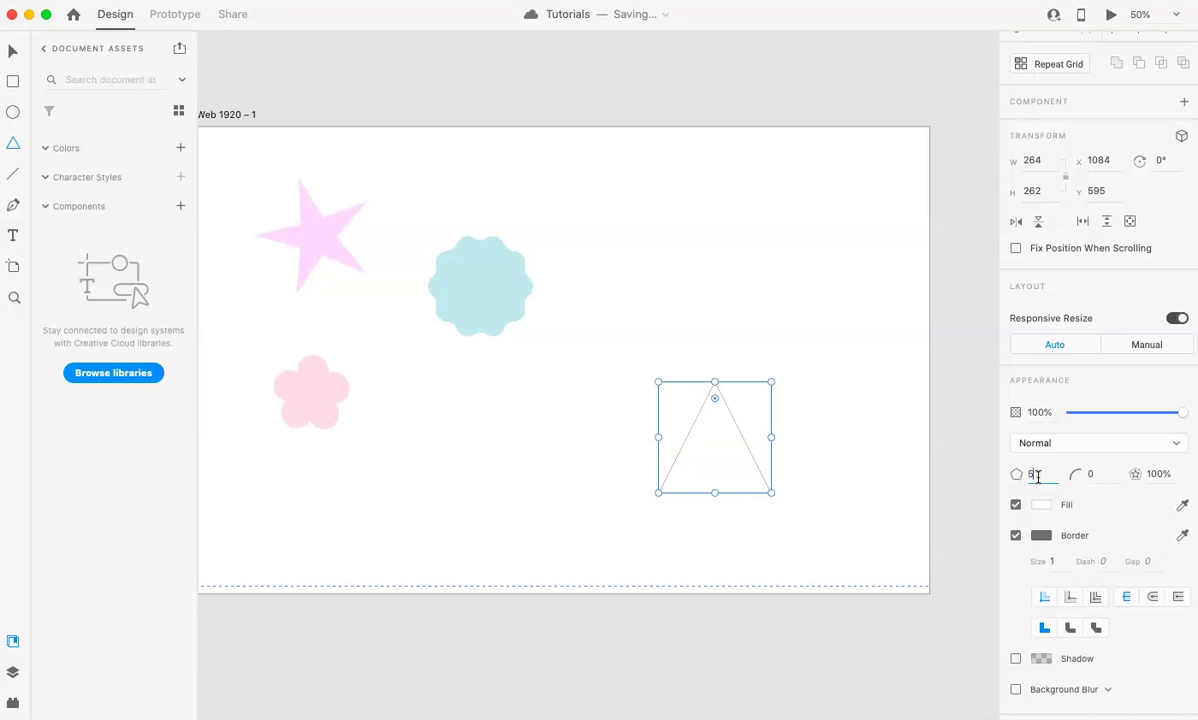
{"action": "key", "text": "Return"}
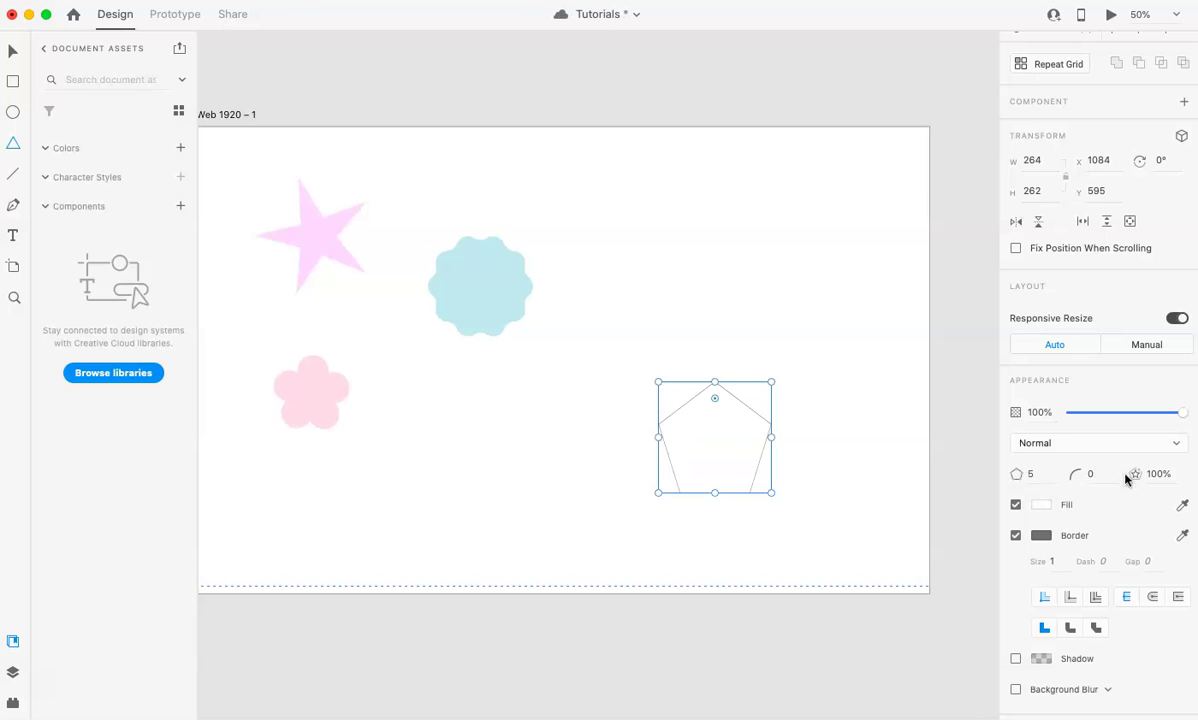
{"action": "left_click", "coordinate": [1156, 473]}
{"action": "type", "text": "50"}
{"action": "key", "text": "Return"}
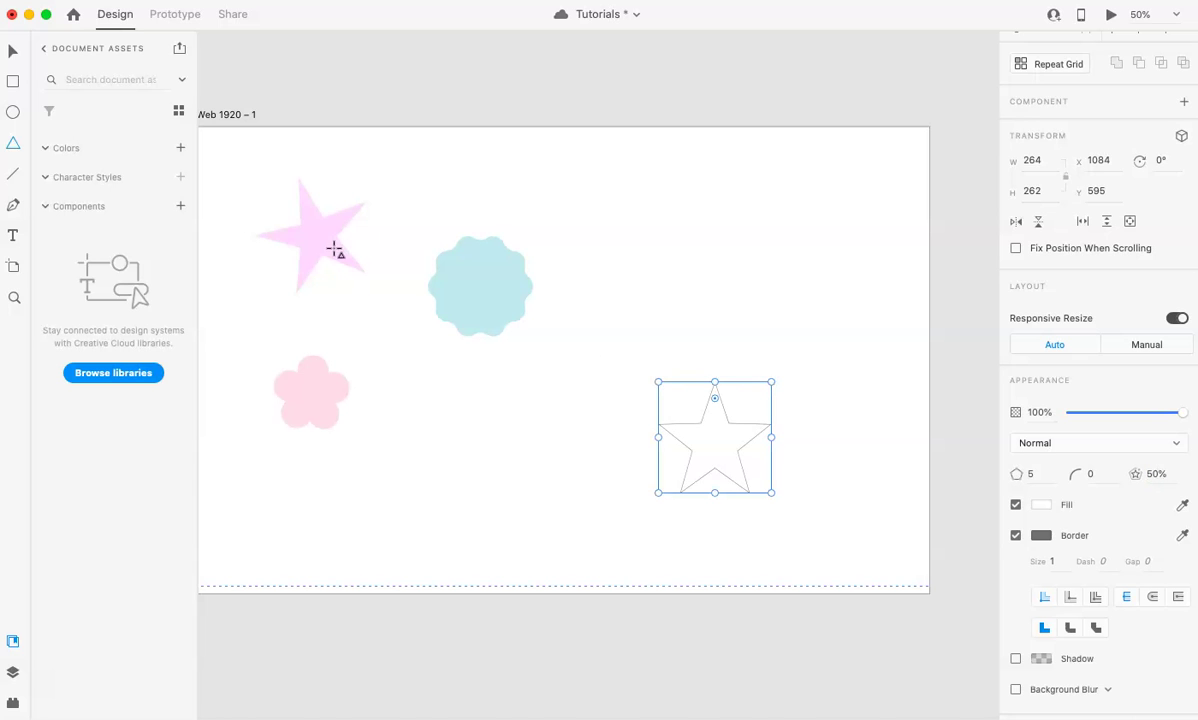
Set the outlined star's corner radius to 10, then sharpen it to 2
{"action": "left_click", "coordinate": [12, 50]}
{"action": "left_click", "coordinate": [325, 237]}
{"action": "left_click", "coordinate": [706, 440]}
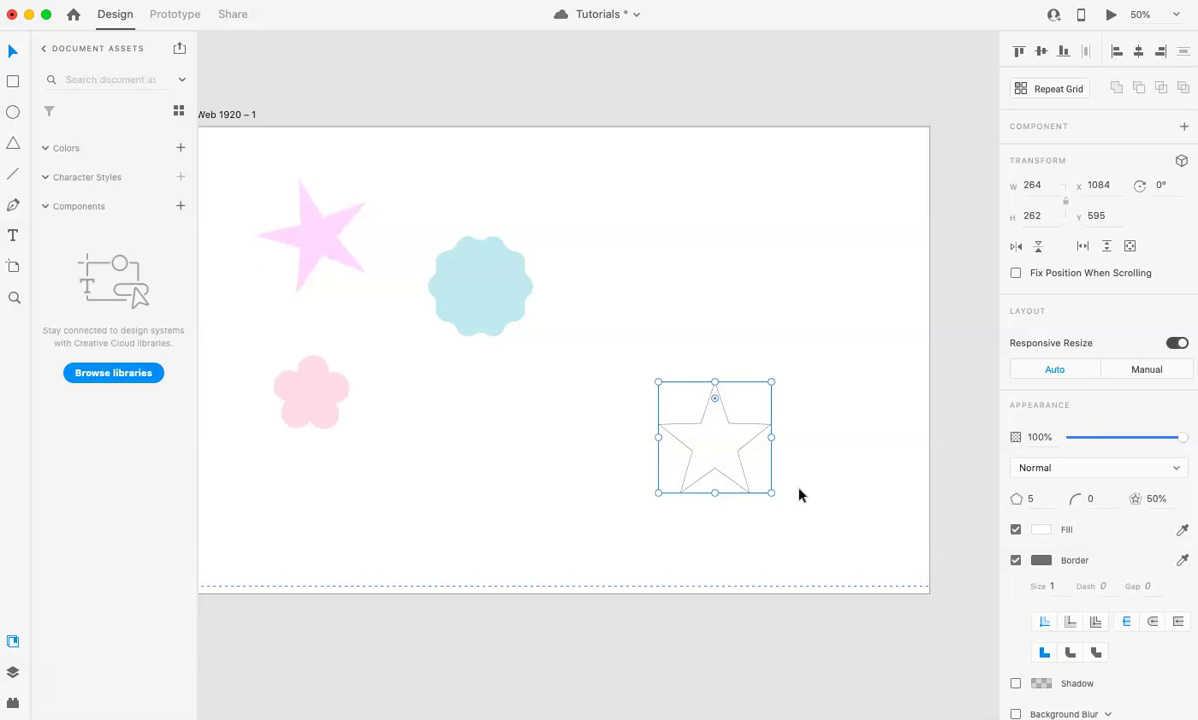
{"action": "key", "text": "super+1"}
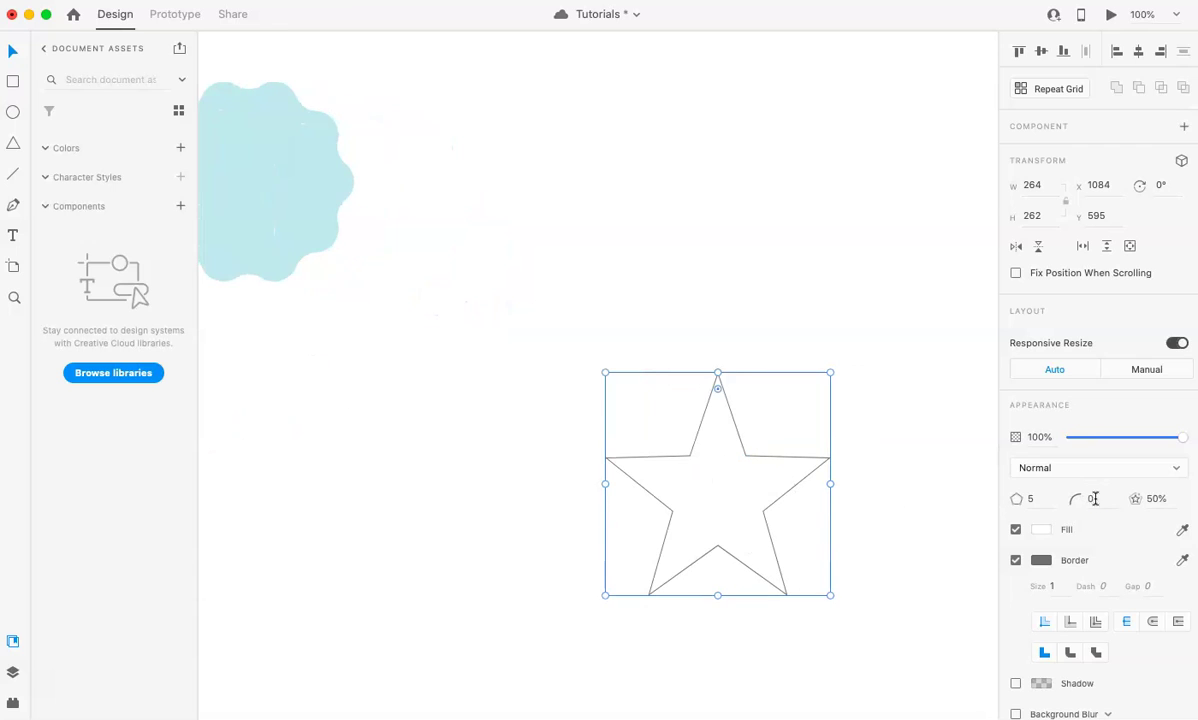
{"action": "type", "text": "10"}
{"action": "key", "text": "Return"}
{"action": "left_click", "coordinate": [1093, 499]}
{"action": "type", "text": "2"}
{"action": "key", "text": "Return"}
Zoom back out to the whole artboard and reselect the outlined star
{"action": "left_click", "coordinate": [822, 466]}
{"action": "left_click", "coordinate": [1096, 503]}
{"action": "left_click", "coordinate": [845, 490]}
{"action": "key", "text": "super+minus"}
{"action": "left_click", "coordinate": [674, 430]}
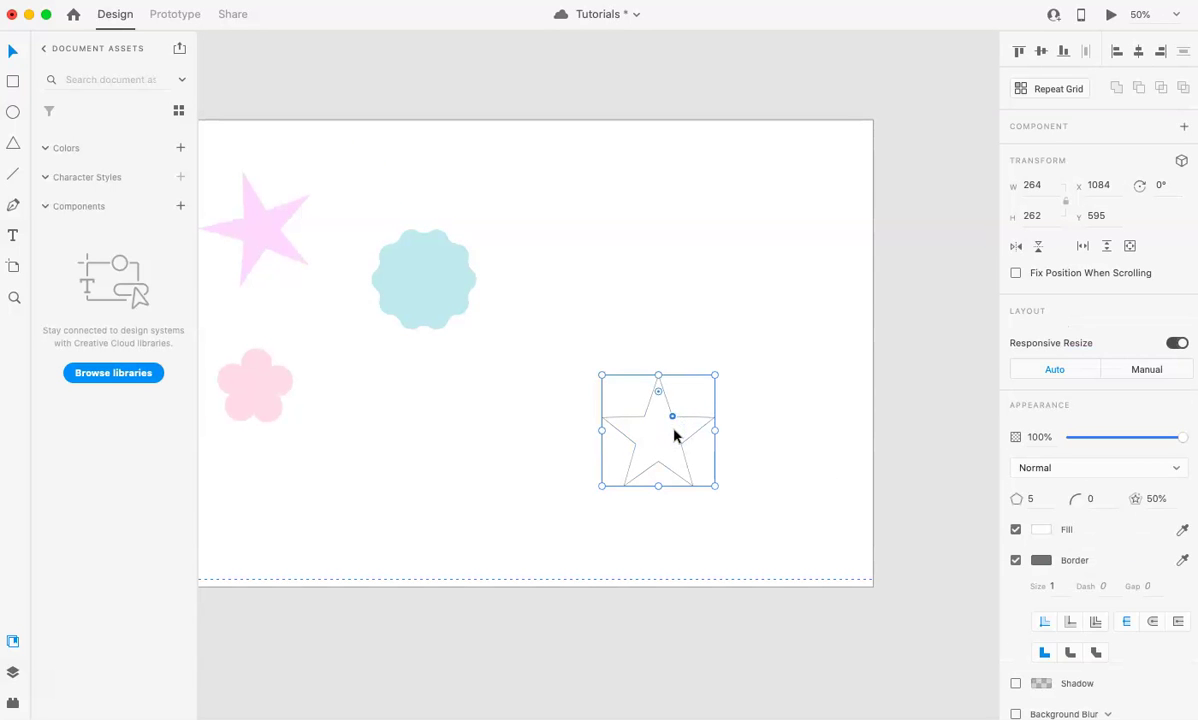
Duplicate the star to the upper right and give the lower star ten points
{"action": "left_click_drag", "start_coordinate": [674, 430], "coordinate": [782, 208], "text": "alt"}
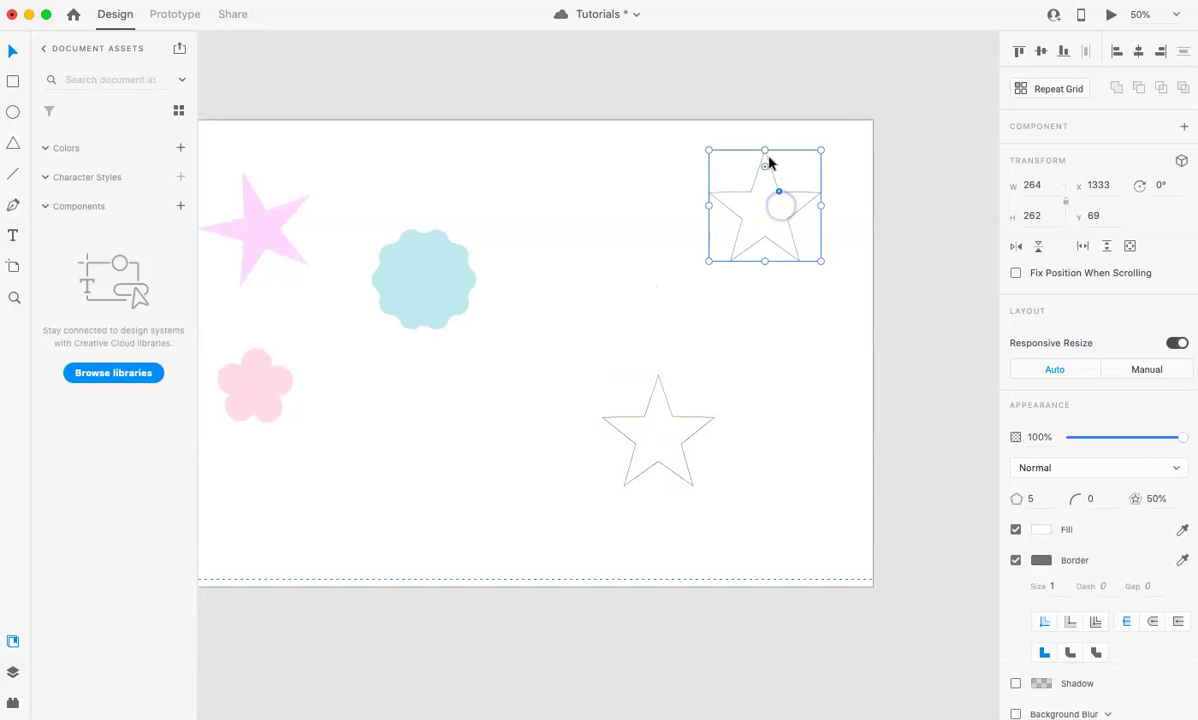
{"action": "left_click", "coordinate": [666, 447]}
{"action": "key", "text": "super+equal"}
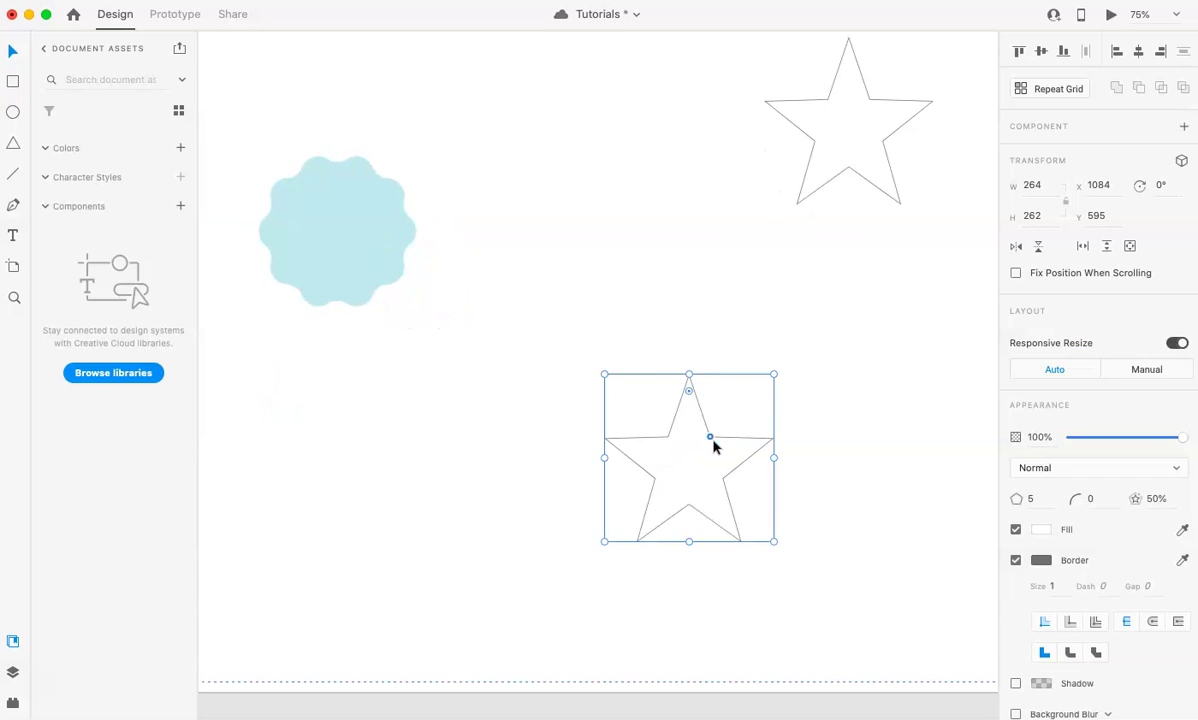
{"action": "left_click", "coordinate": [1037, 499]}
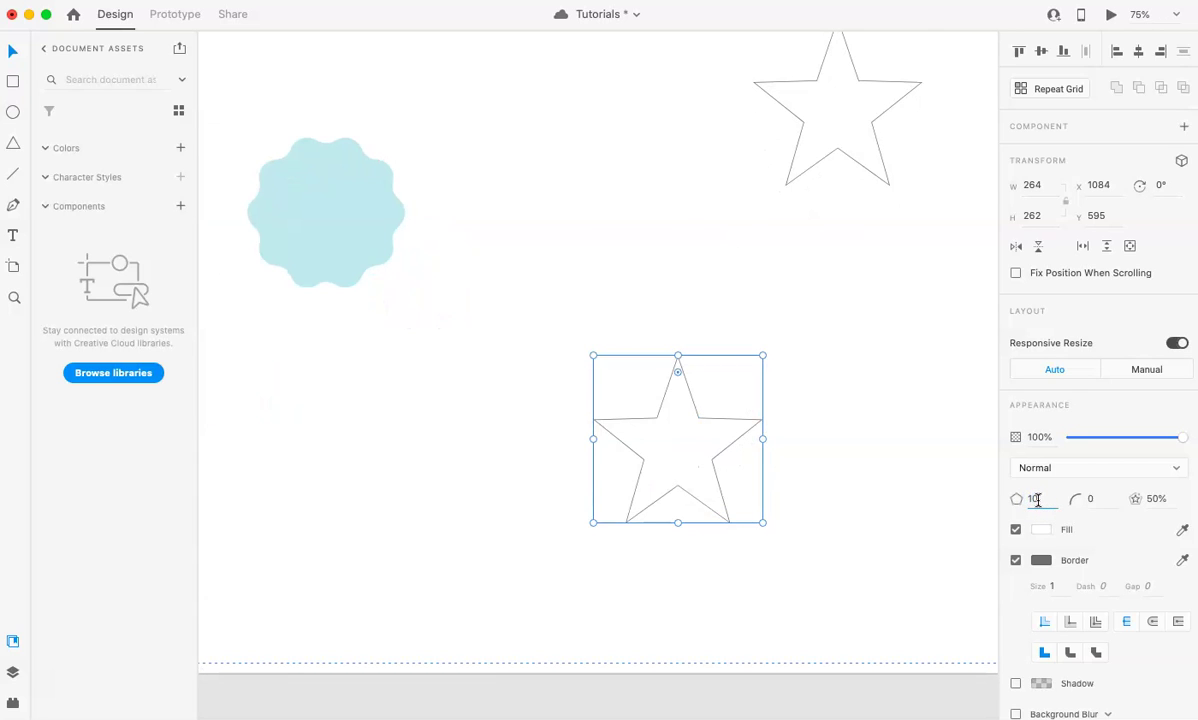
{"action": "type", "text": "10"}
{"action": "key", "text": "Return"}
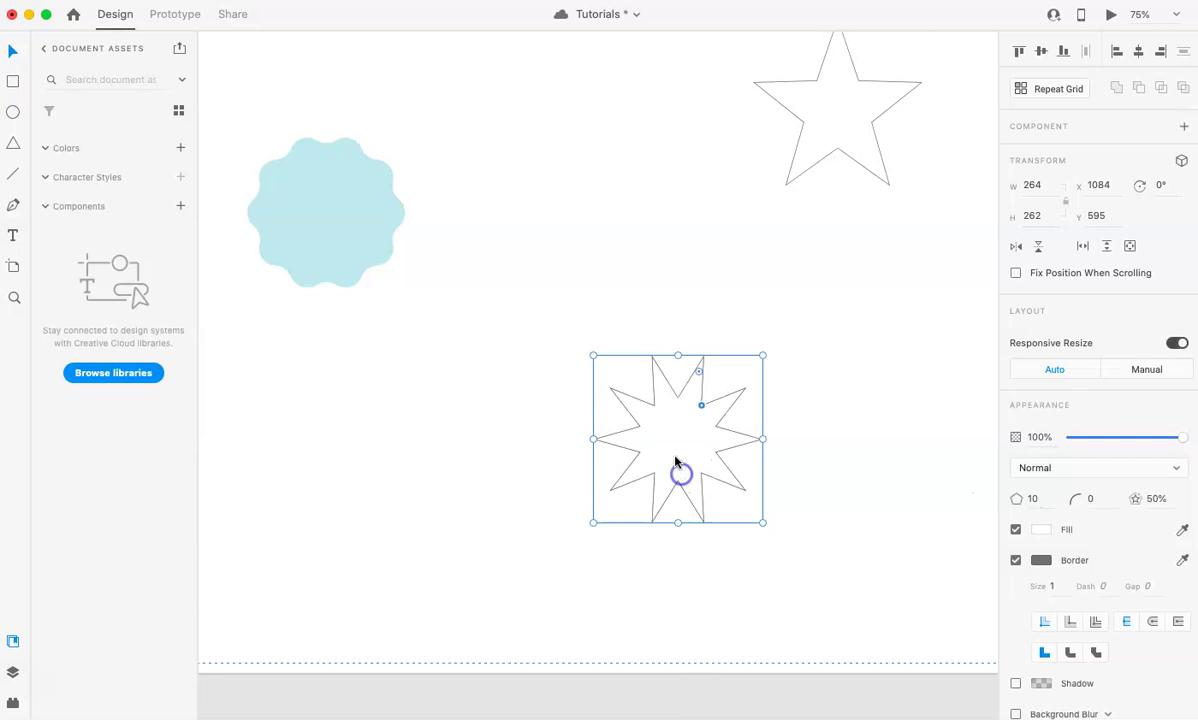
Copy the ten-point star upward, then make the lower one a twenty-point thin-rayed starburst
{"action": "left_click_drag", "start_coordinate": [679, 468], "coordinate": [575, 188]}
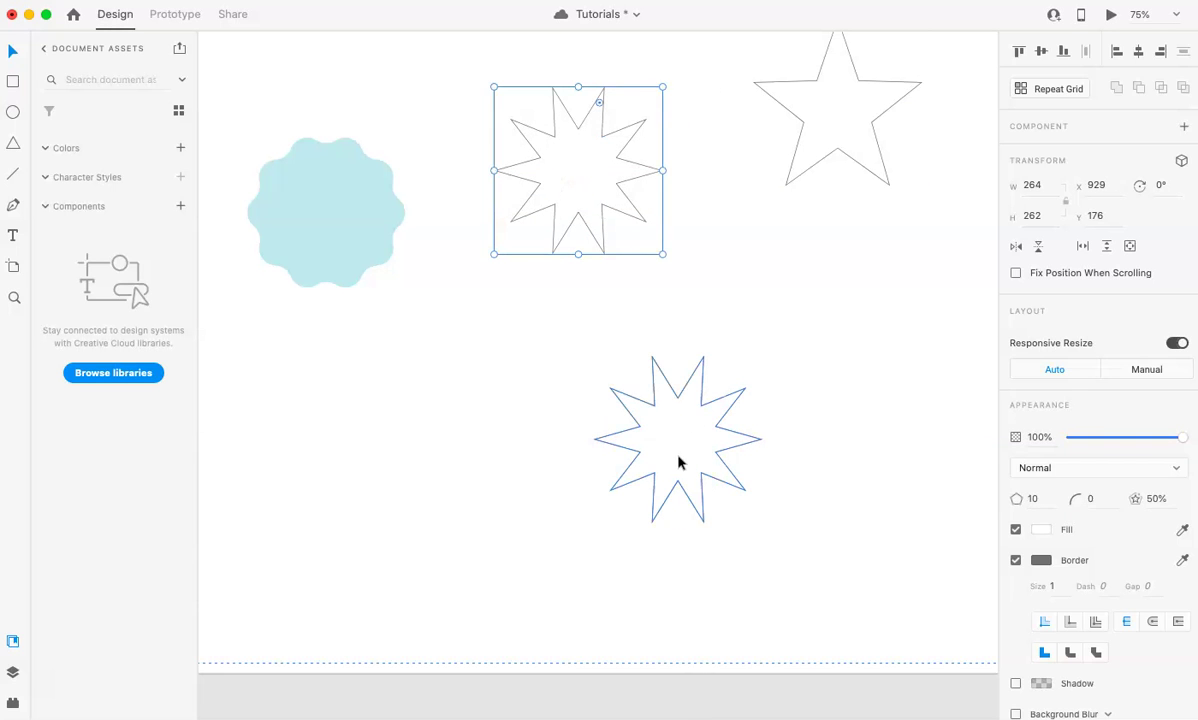
{"action": "left_click", "coordinate": [678, 462]}
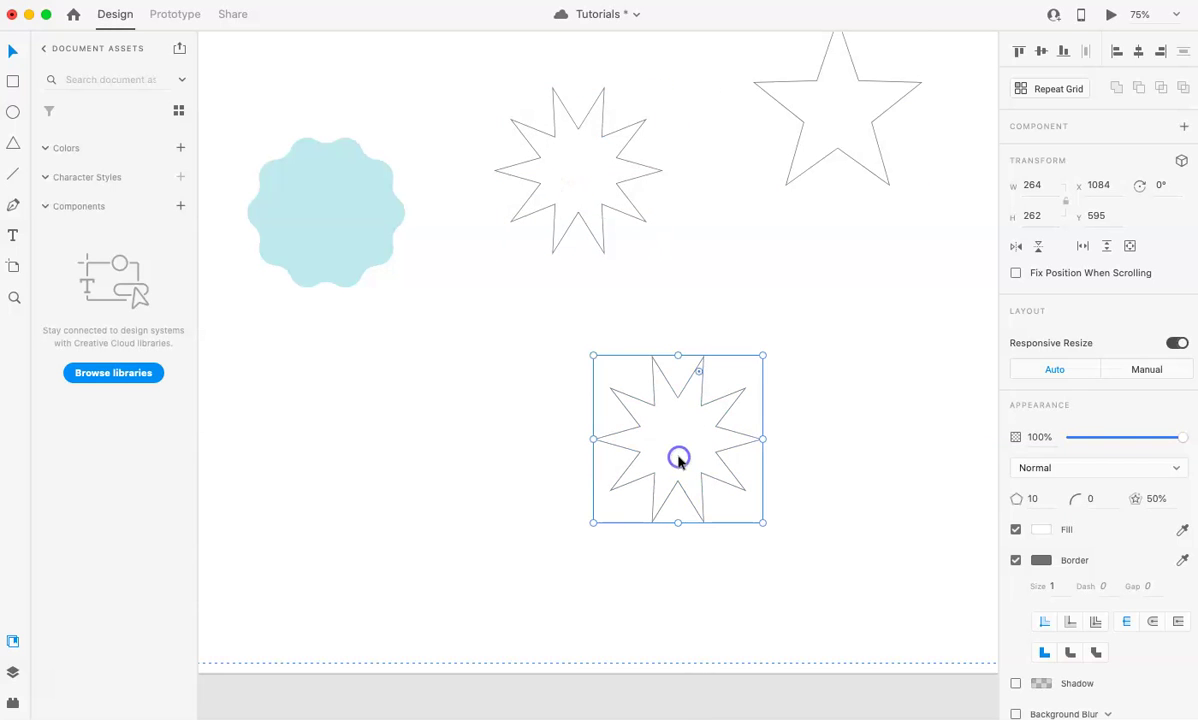
{"action": "left_click", "coordinate": [1041, 499]}
{"action": "type", "text": "0"}
{"action": "key", "text": "Return"}
{"action": "left_click", "coordinate": [1157, 499]}
{"action": "type", "text": "20"}
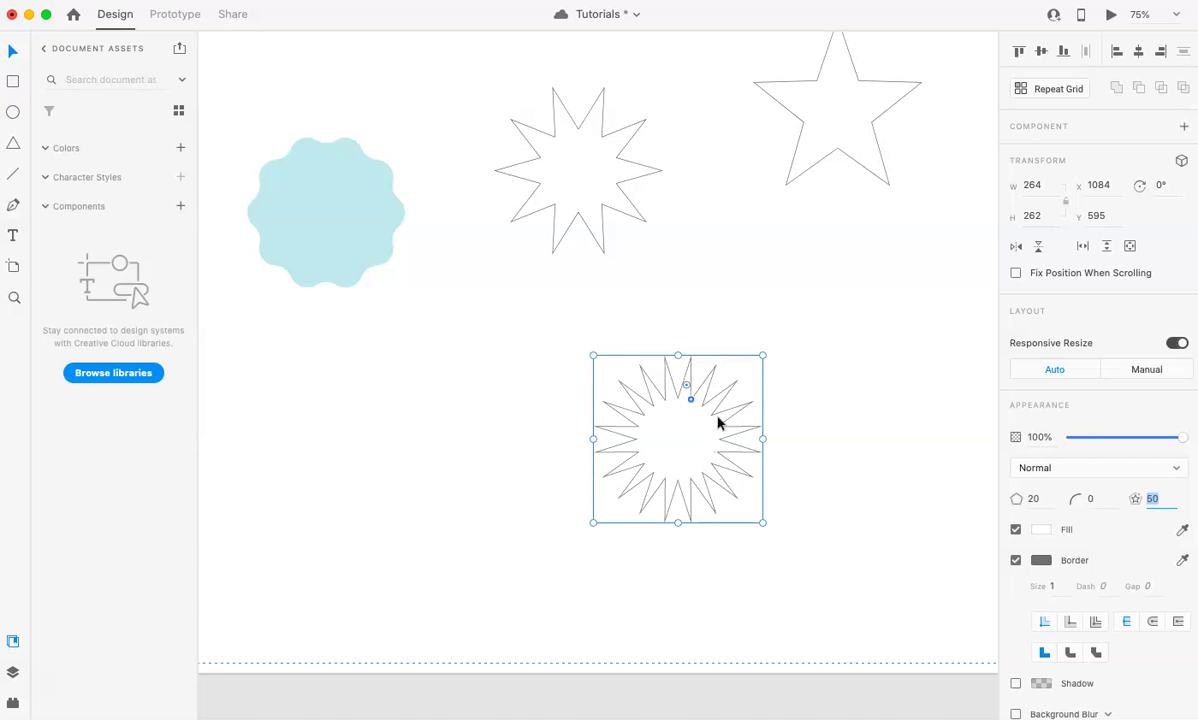
{"action": "key", "text": "Return"}
{"action": "left_click", "coordinate": [1159, 499]}
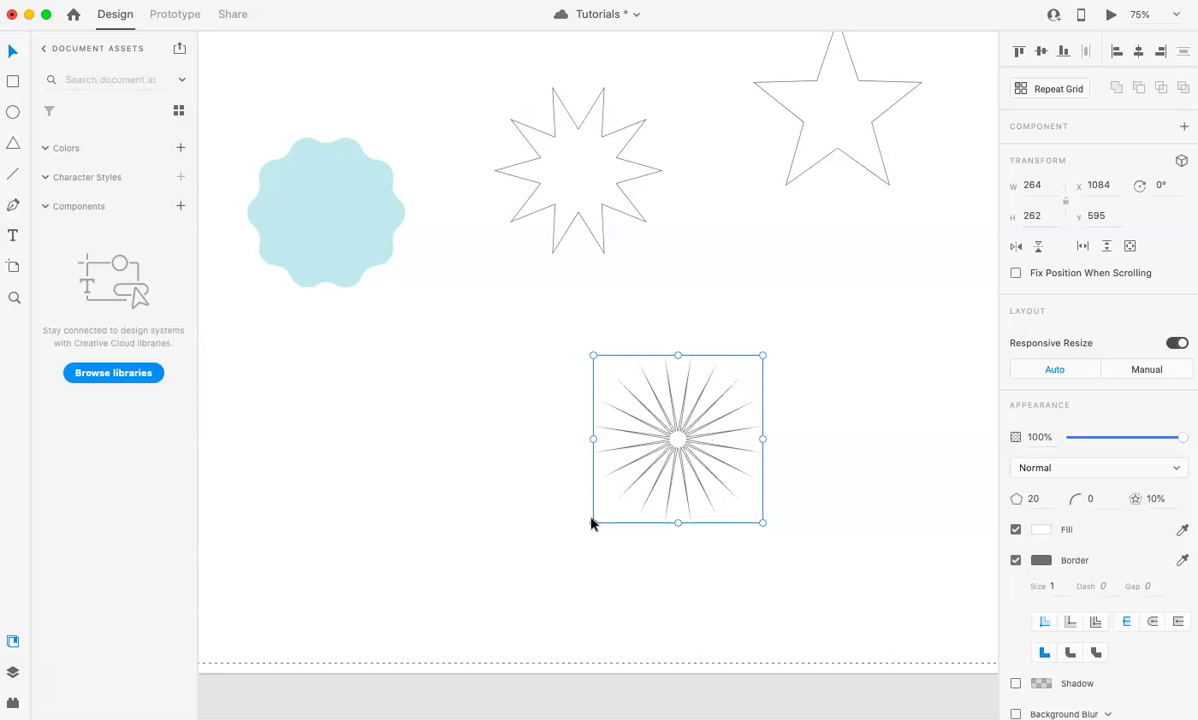
Resize the starburst and reduce it to ten hairline rays with a 1% star ratio
{"action": "mouse_move", "coordinate": [592, 523]}
{"action": "left_mouse_down"}
{"action": "mouse_move", "coordinate": [660, 537]}
{"action": "mouse_move", "coordinate": [585, 553]}
{"action": "left_mouse_up"}
{"action": "left_click", "coordinate": [1033, 501]}
{"action": "type", "text": "10"}
{"action": "key", "text": "Return"}
{"action": "left_click_drag", "start_coordinate": [579, 455], "coordinate": [563, 455]}
{"action": "left_click", "coordinate": [1155, 498]}
{"action": "type", "text": "1"}
{"action": "key", "text": "Return"}
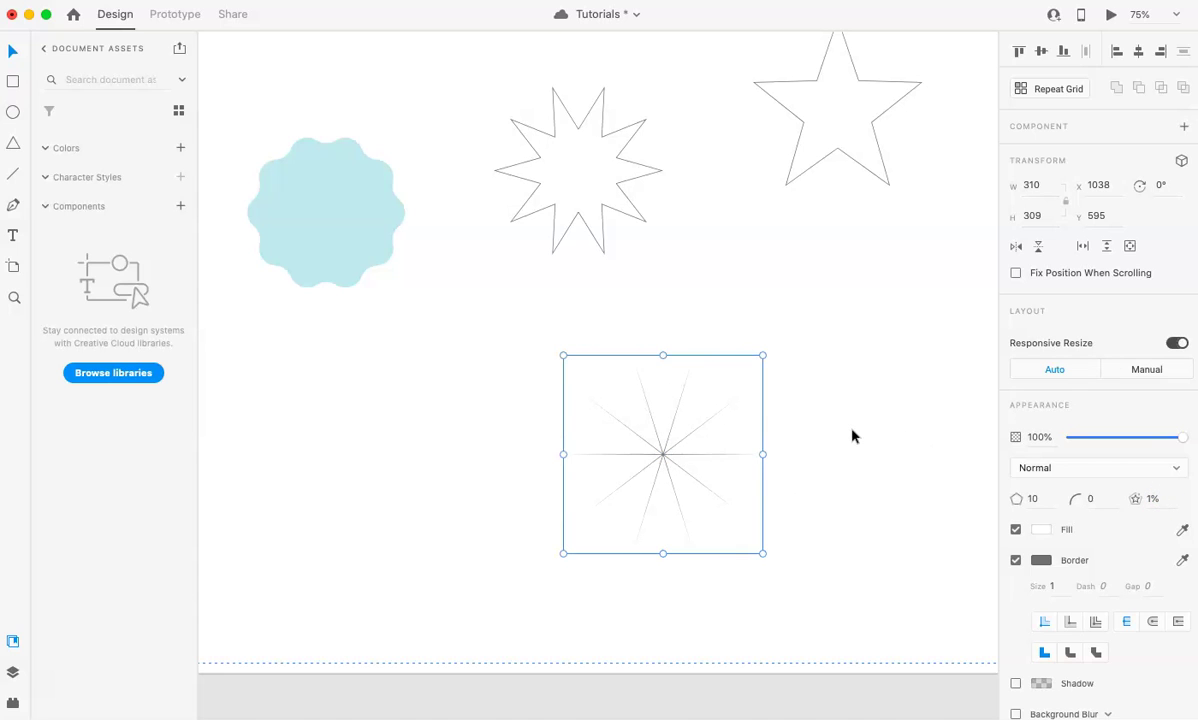
{"action": "left_click", "coordinate": [1152, 499]}
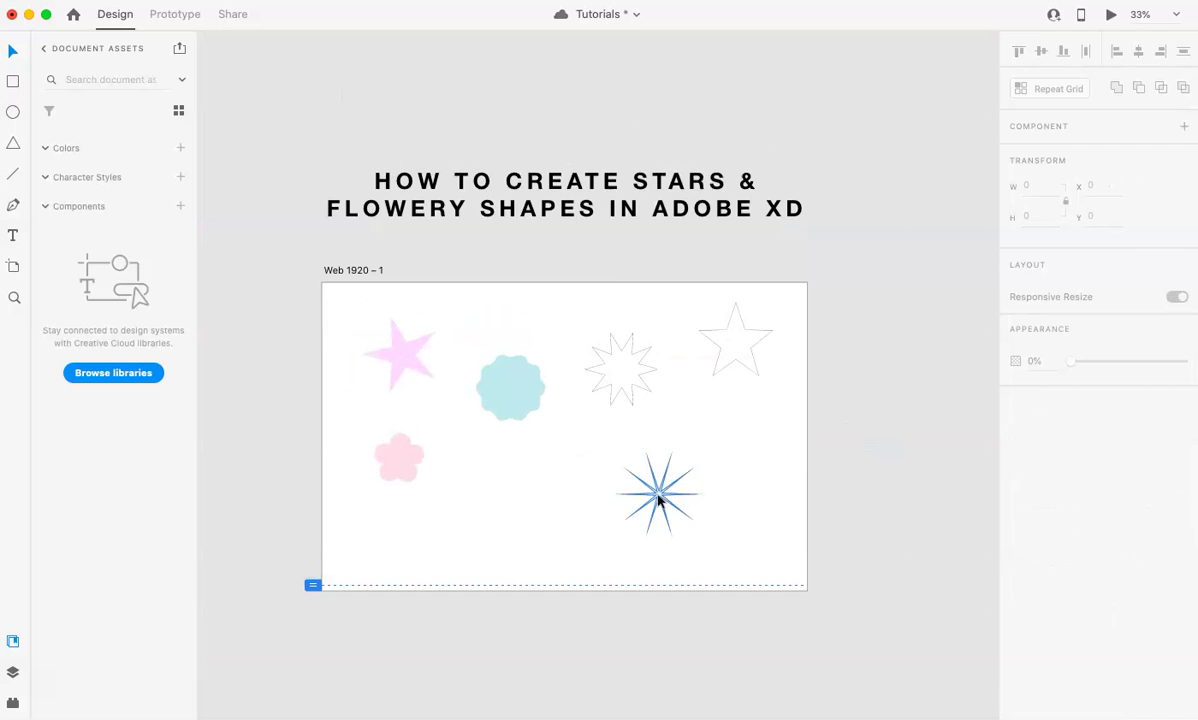
Fill the starburst pale peach and remove its outline
{"action": "left_click", "coordinate": [740, 441]}
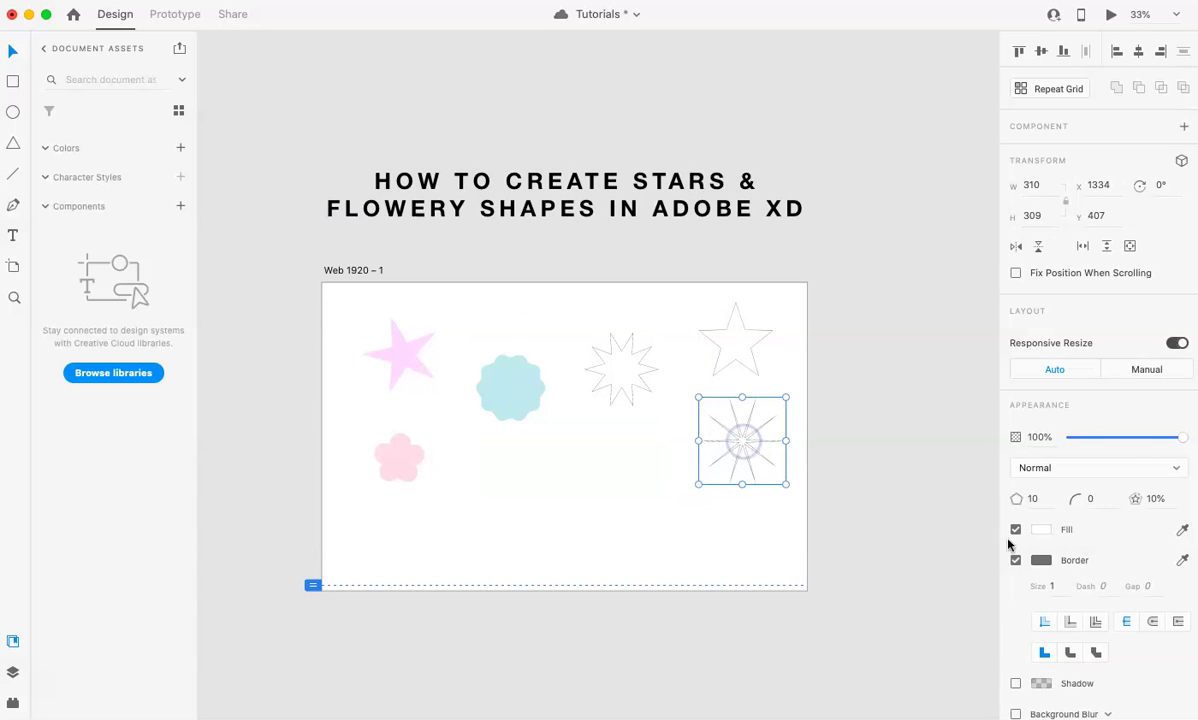
{"action": "left_click", "coordinate": [1043, 530]}
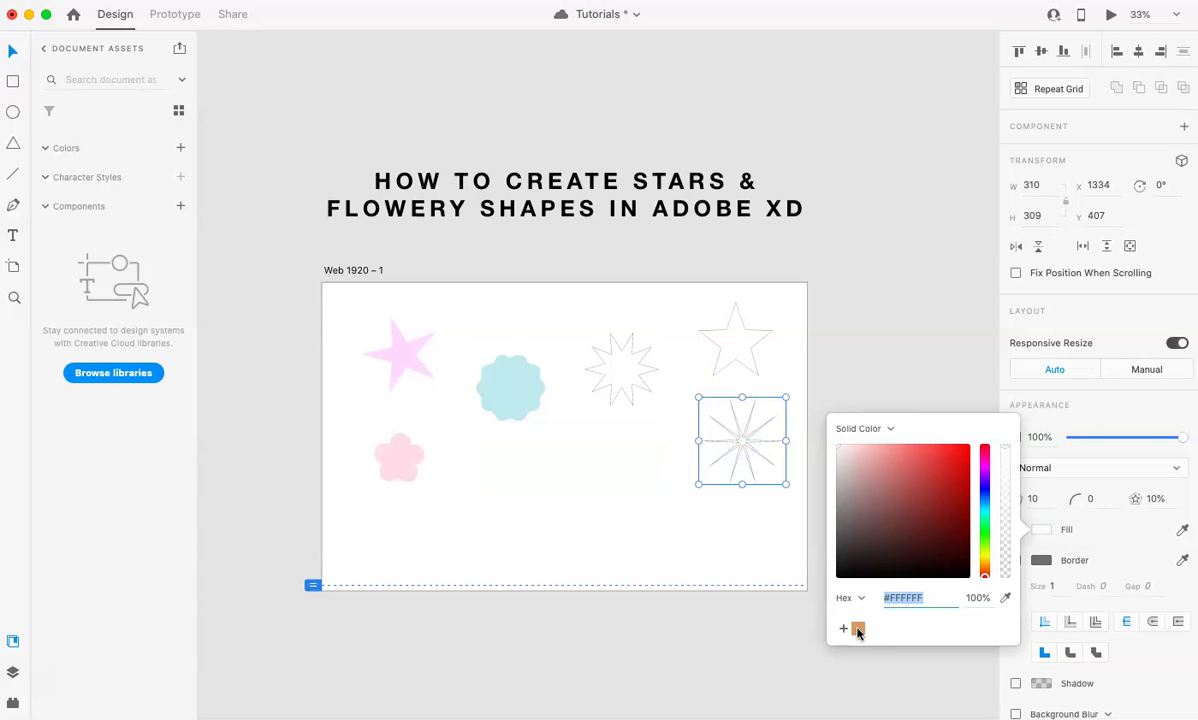
{"action": "left_click", "coordinate": [858, 628]}
{"action": "left_click_drag", "start_coordinate": [885, 466], "coordinate": [872, 426]}
{"action": "left_click", "coordinate": [1058, 550]}
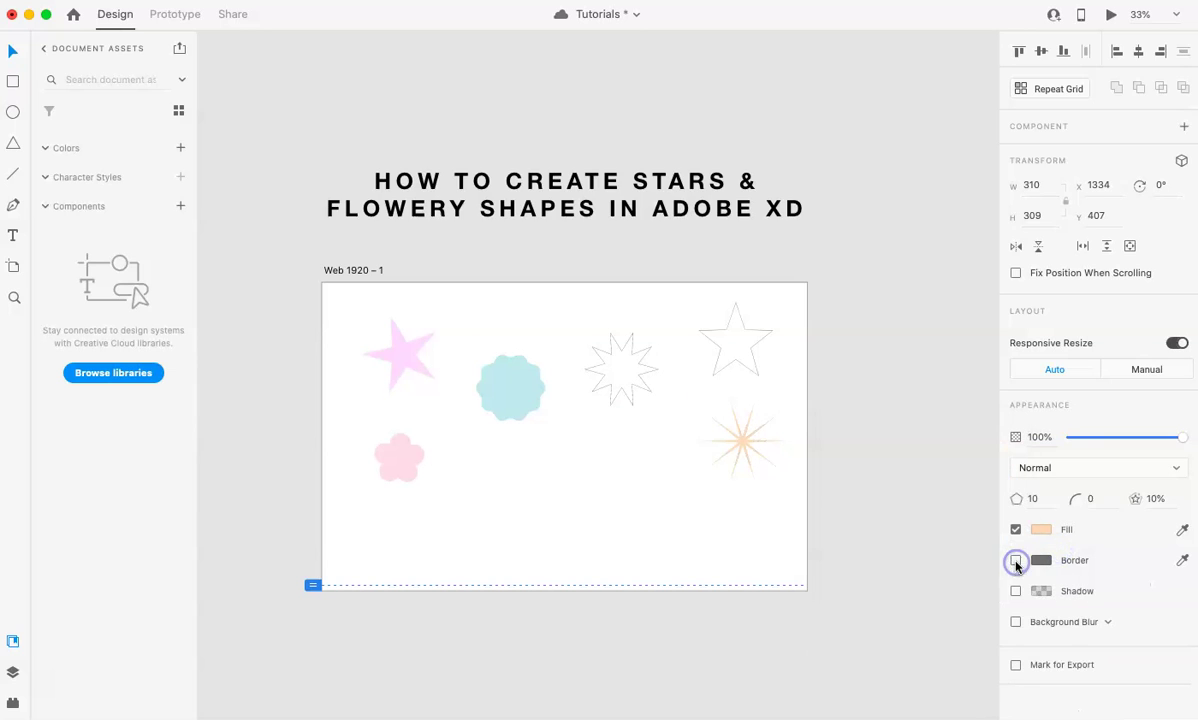
Fill the five-point star pale yellow #FFFCD6
{"action": "left_click", "coordinate": [733, 333]}
{"action": "left_click", "coordinate": [1041, 529]}
{"action": "left_click", "coordinate": [983, 558]}
{"action": "left_click", "coordinate": [856, 447]}
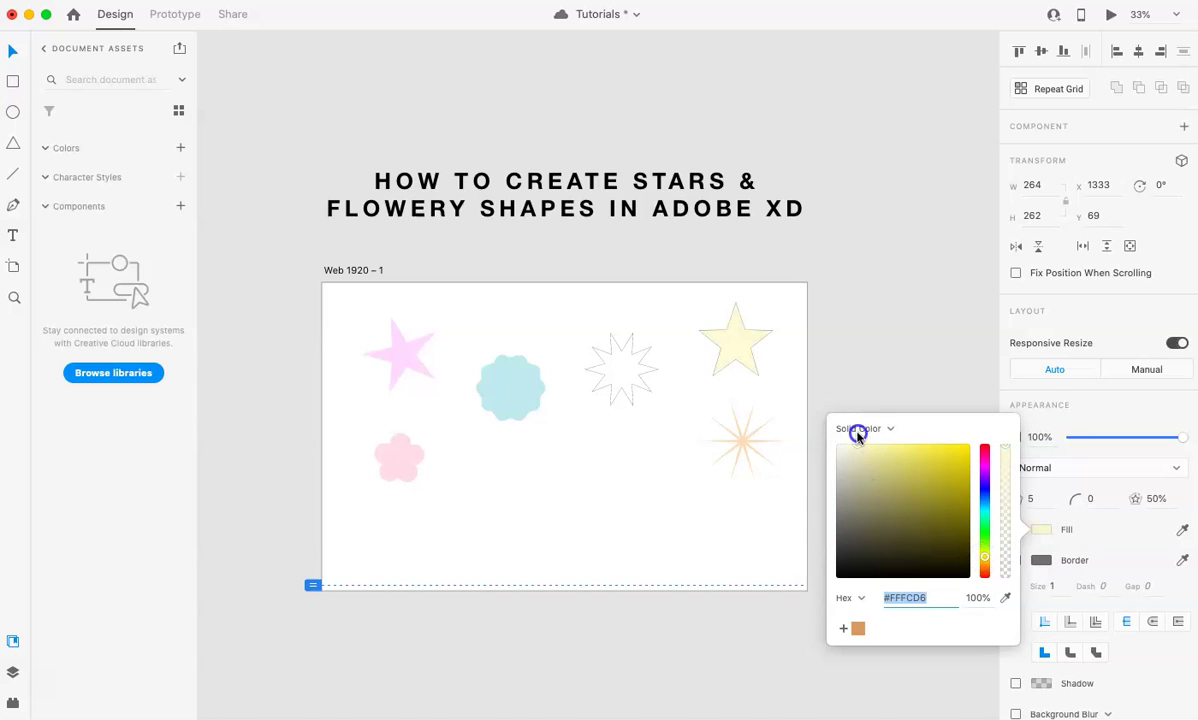
{"action": "left_click", "coordinate": [1040, 538]}
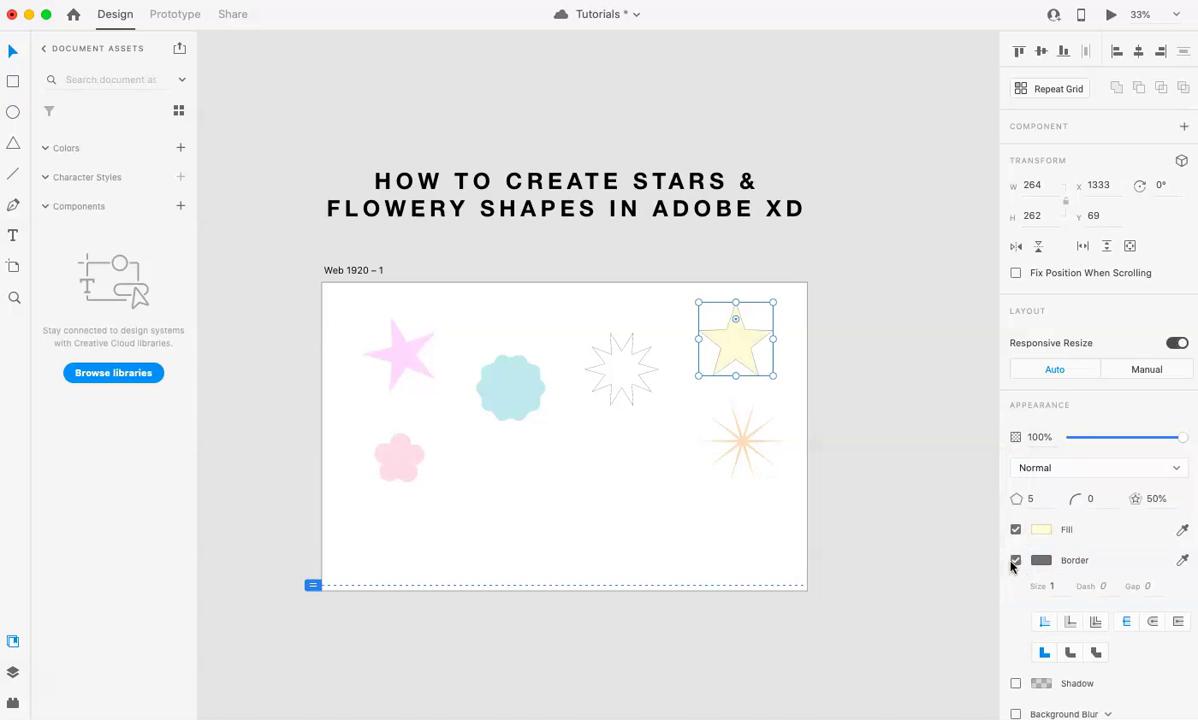
Fill the ten-point star pink #FFB1B1 and scale it down
{"action": "left_click", "coordinate": [990, 562]}
{"action": "left_click", "coordinate": [617, 378]}
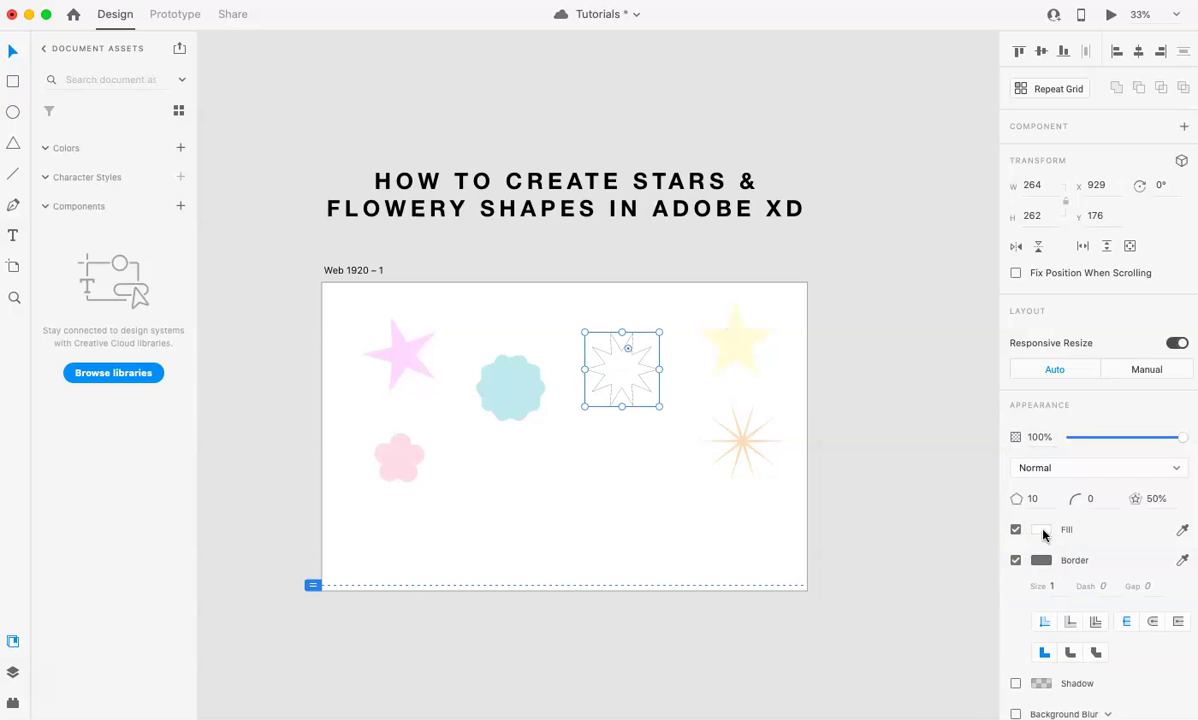
{"action": "left_click", "coordinate": [1041, 529]}
{"action": "left_click_drag", "start_coordinate": [864, 460], "coordinate": [877, 436]}
{"action": "left_click", "coordinate": [989, 548]}
{"action": "left_click", "coordinate": [655, 471]}
{"action": "left_click", "coordinate": [615, 369]}
{"action": "mouse_move", "coordinate": [658, 405]}
{"action": "left_mouse_down"}
{"action": "mouse_move", "coordinate": [723, 410]}
{"action": "mouse_move", "coordinate": [781, 436]}
{"action": "mouse_move", "coordinate": [912, 524]}
{"action": "mouse_move", "coordinate": [672, 433]}
{"action": "mouse_move", "coordinate": [610, 356]}
{"action": "mouse_move", "coordinate": [492, 367]}
{"action": "mouse_move", "coordinate": [626, 375]}
{"action": "mouse_move", "coordinate": [588, 357]}
{"action": "mouse_move", "coordinate": [626, 356]}
{"action": "mouse_move", "coordinate": [623, 374]}
{"action": "mouse_move", "coordinate": [685, 380]}
{"action": "mouse_move", "coordinate": [663, 353]}
{"action": "mouse_move", "coordinate": [657, 365]}
{"action": "left_mouse_up"}
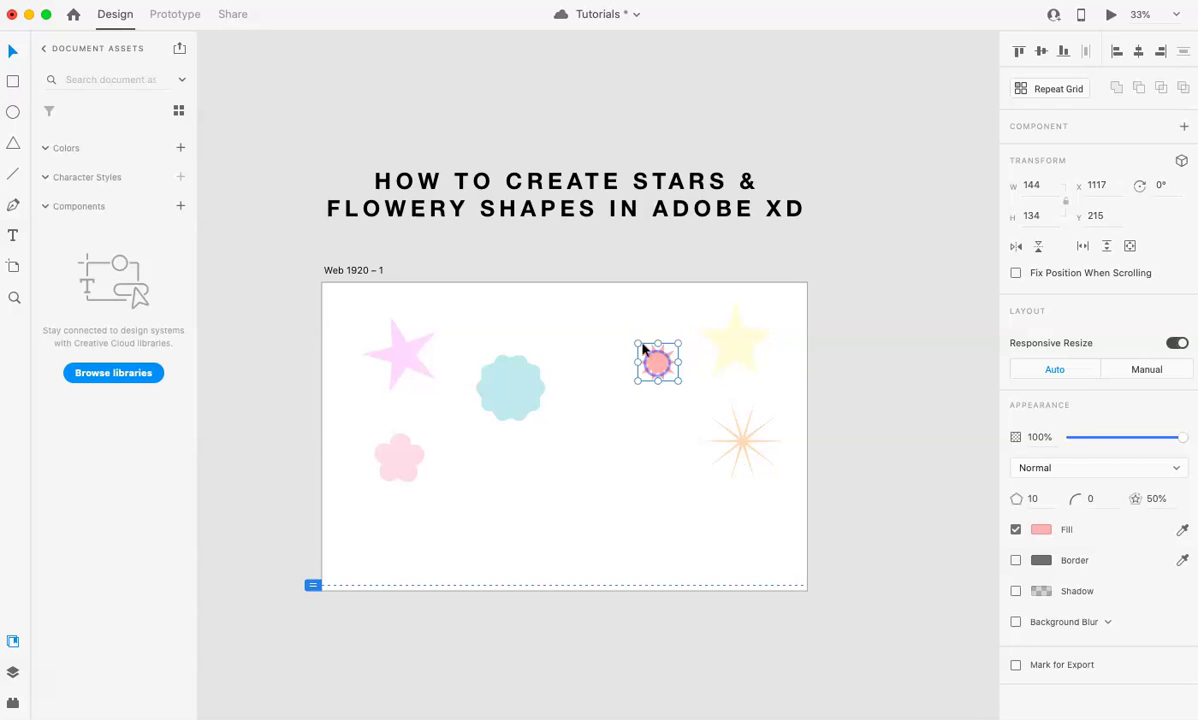
{"action": "left_click", "coordinate": [626, 472]}
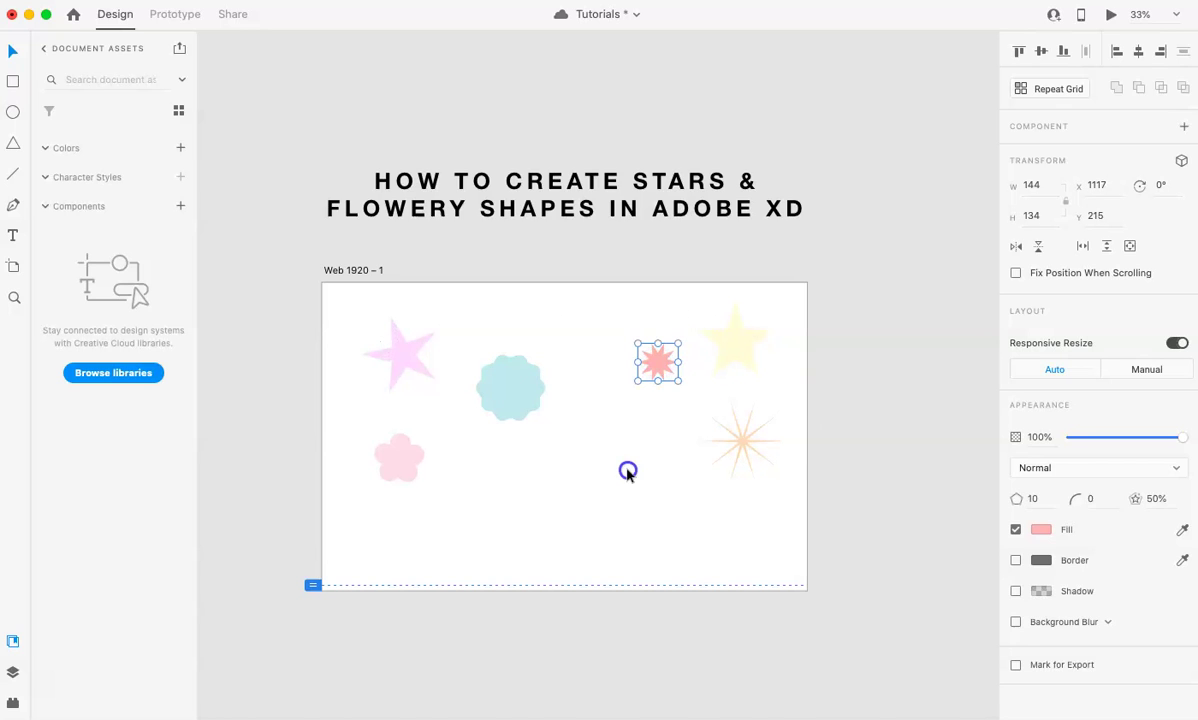
Draw a new triangle with the Polygon tool in the artboard's lower middle
{"action": "left_click", "coordinate": [502, 400]}
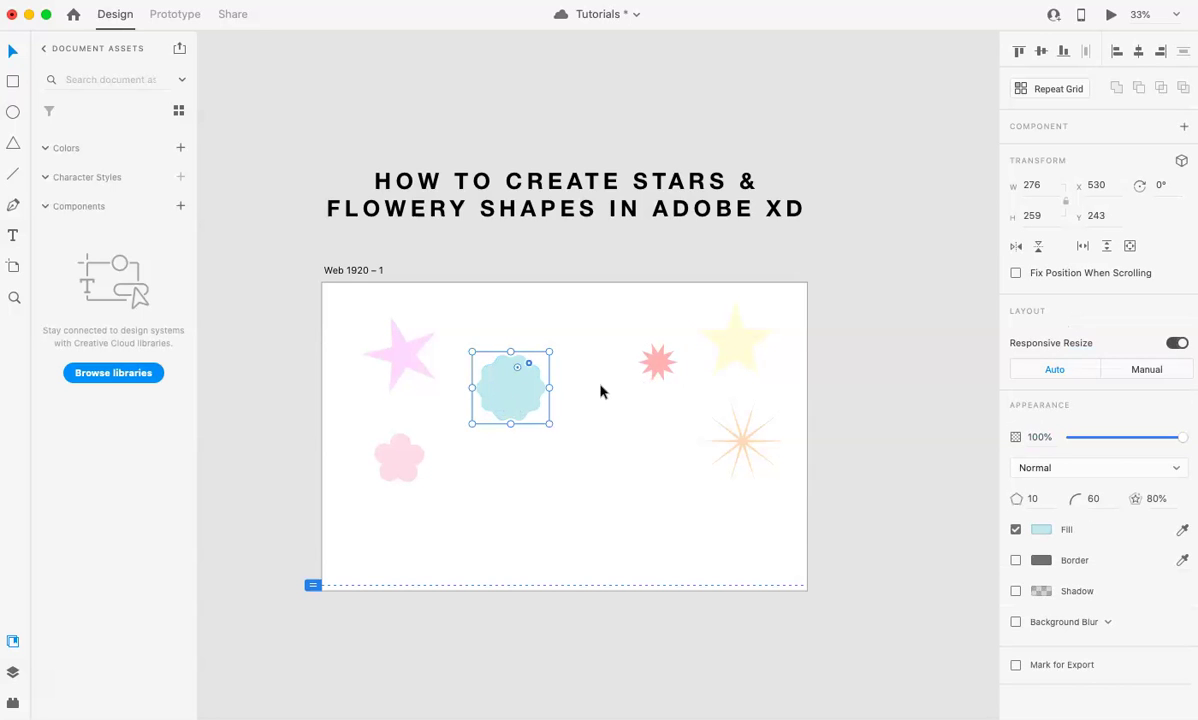
{"action": "scroll", "coordinate": [588, 431], "scroll_direction": "down", "scroll_amount": 2}
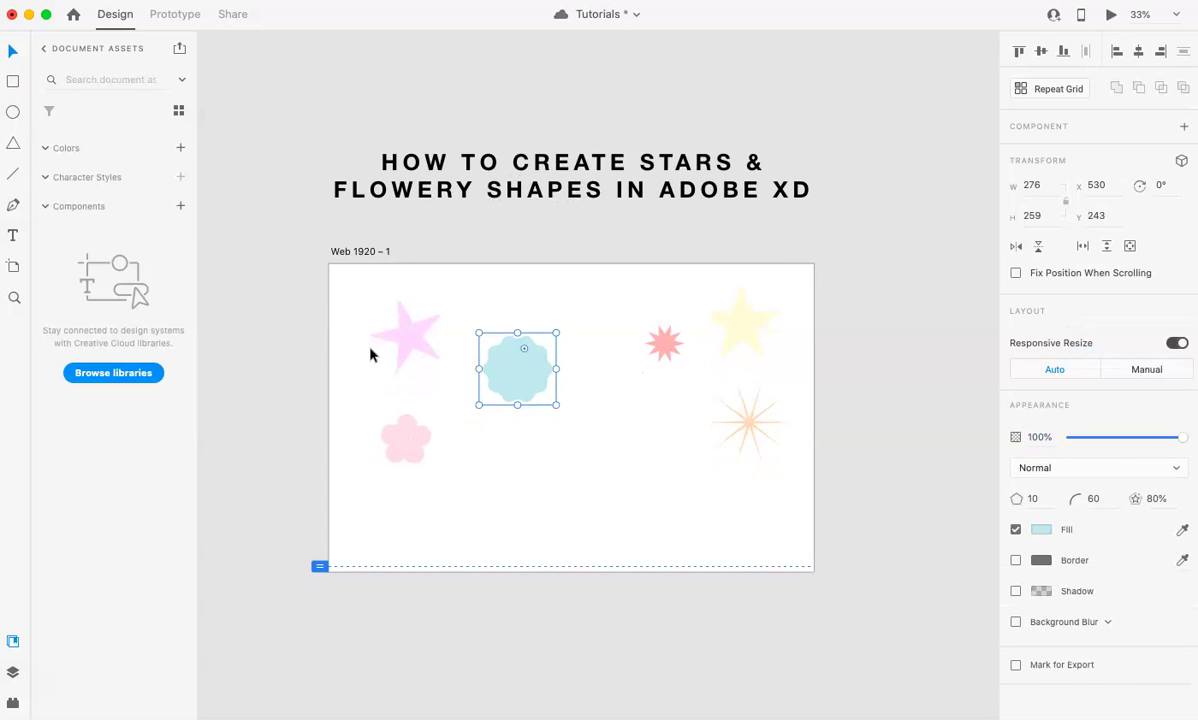
{"action": "left_click", "coordinate": [340, 340]}
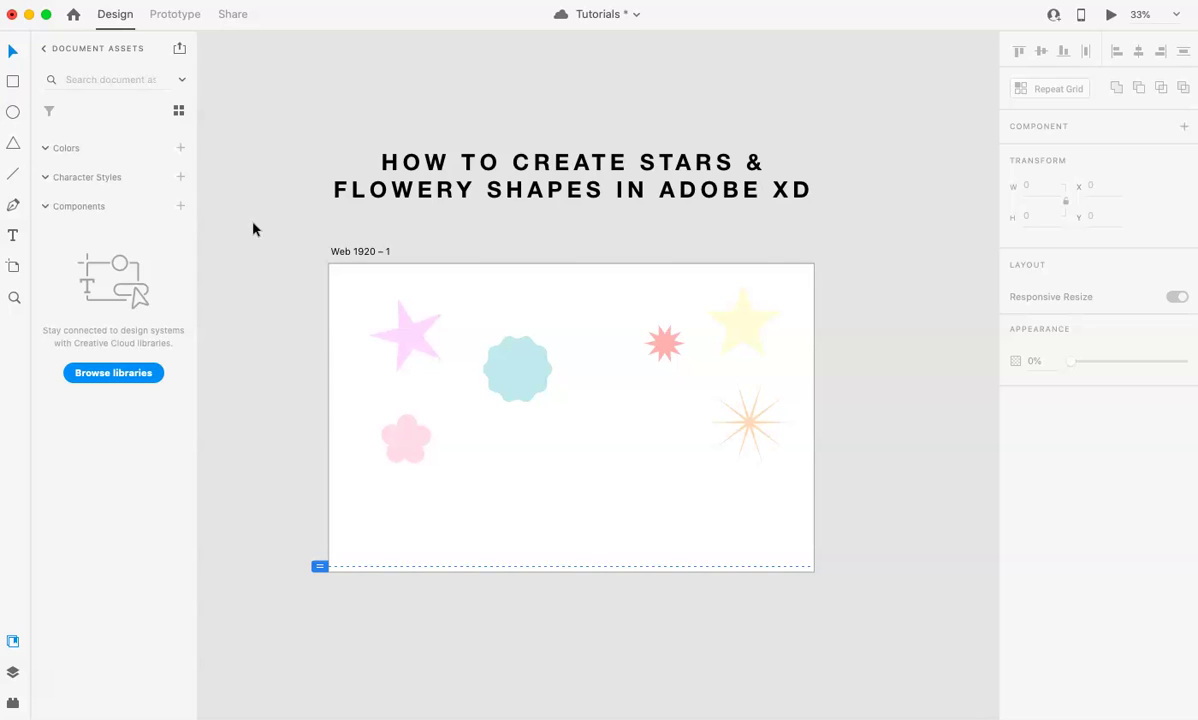
{"action": "left_click", "coordinate": [13, 145]}
{"action": "mouse_move", "coordinate": [563, 442]}
{"action": "left_mouse_down"}
{"action": "mouse_move", "coordinate": [633, 528]}
{"action": "mouse_move", "coordinate": [653, 528]}
{"action": "left_mouse_up"}
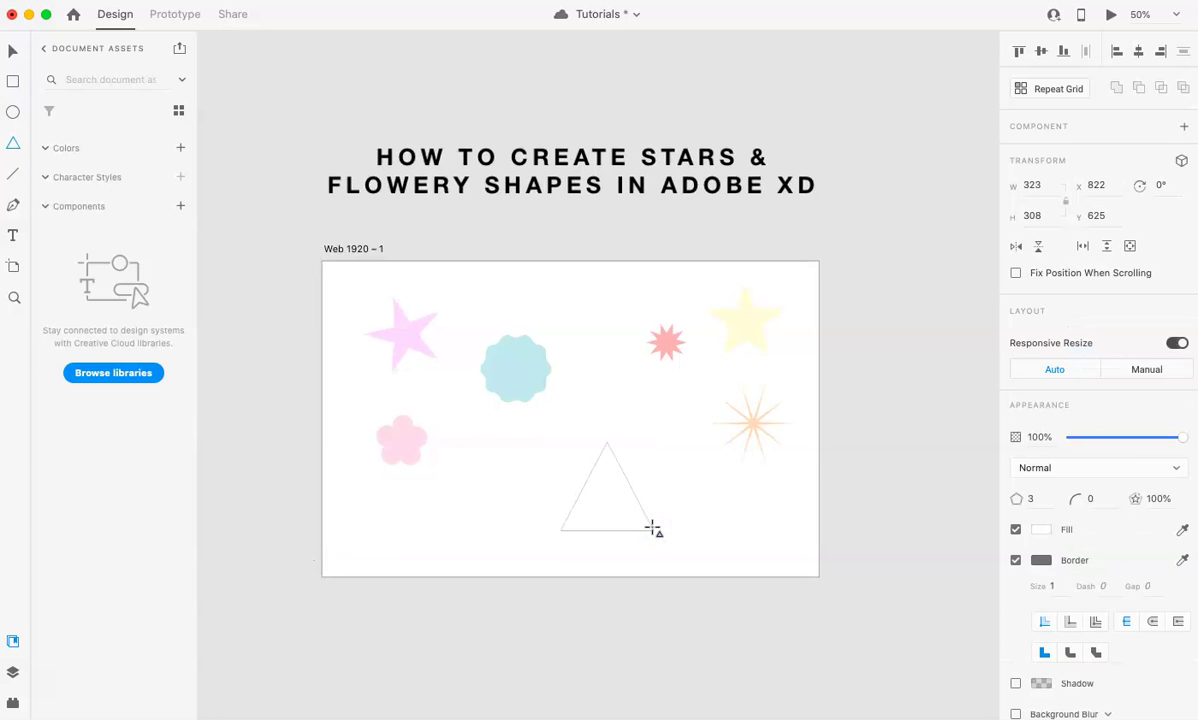
{"action": "scroll", "coordinate": [652, 528], "scroll_direction": "up", "scroll_amount": 5}
{"action": "scroll", "coordinate": [650, 520], "scroll_direction": "down", "scroll_amount": 2}
{"action": "scroll", "coordinate": [650, 520], "scroll_direction": "right", "scroll_amount": 1}
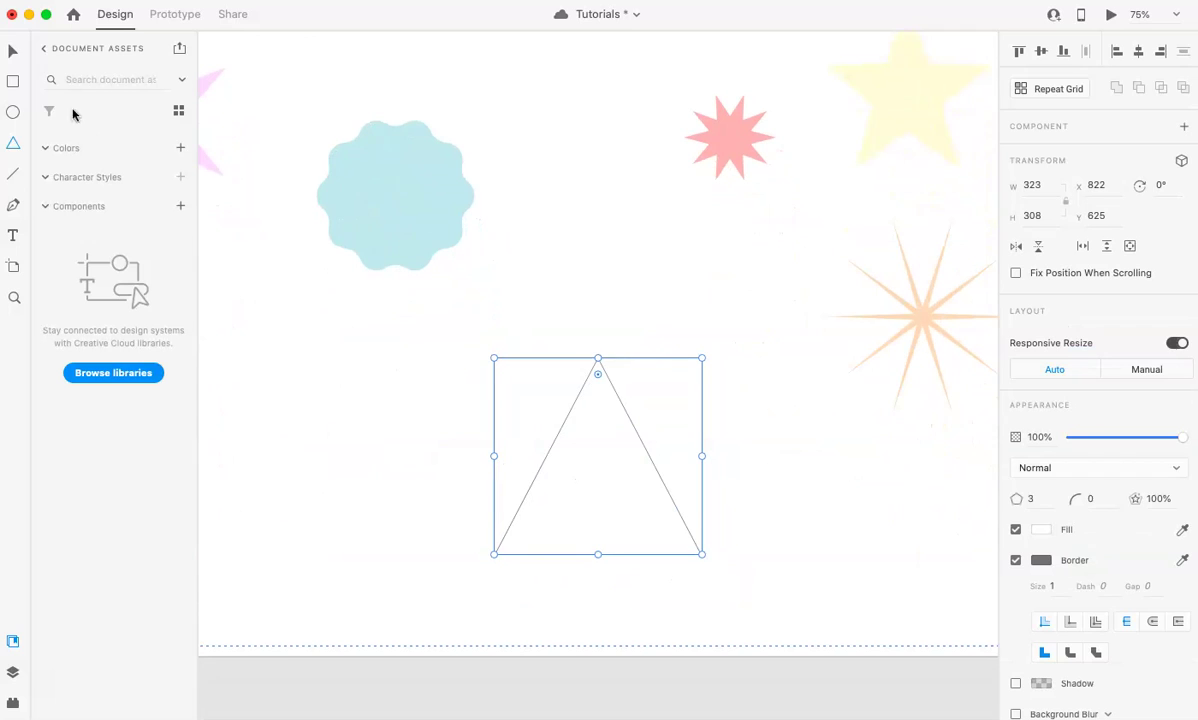
Turn the triangle into a ten-point star
{"action": "left_click", "coordinate": [1028, 499]}
{"action": "type", "text": "0"}
{"action": "key", "text": "Return"}
{"action": "left_click", "coordinate": [1159, 497]}
{"action": "type", "text": "80"}
{"action": "key", "text": "Return"}
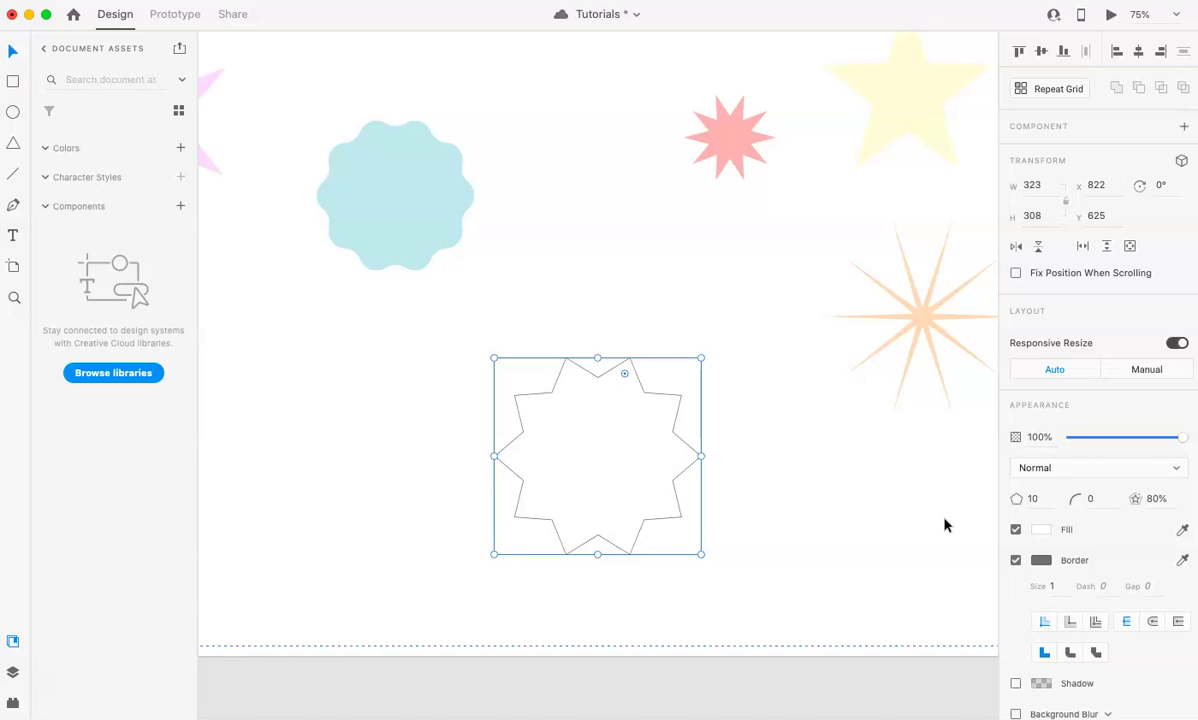
Place a copy of the star down-right and round the original's corners to 80
{"action": "left_click_drag", "start_coordinate": [555, 433], "coordinate": [781, 524], "text": "alt"}
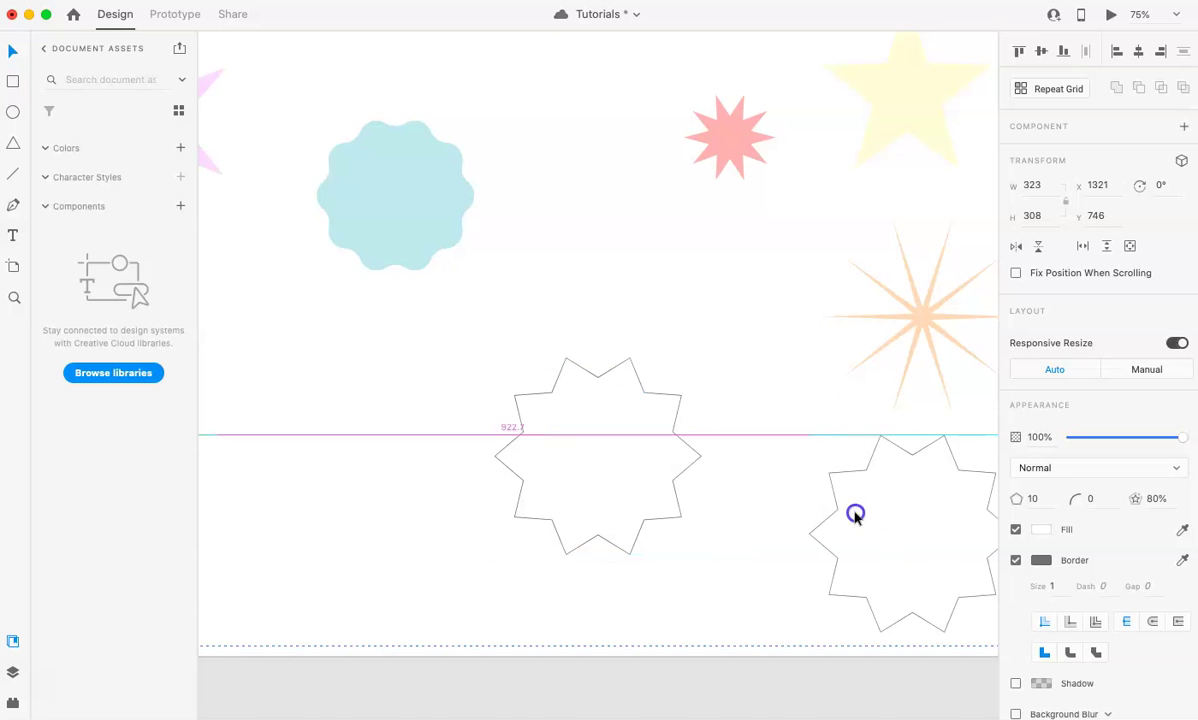
{"action": "left_click", "coordinate": [537, 455]}
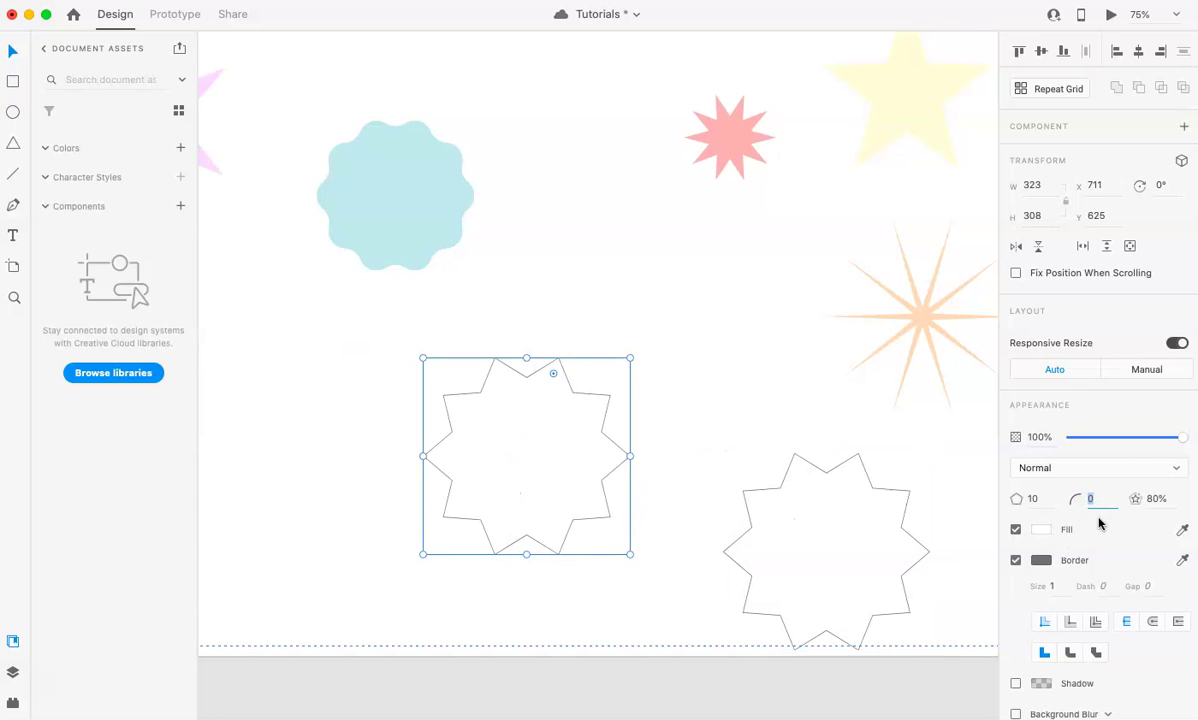
{"action": "type", "text": "80"}
{"action": "key", "text": "Return"}
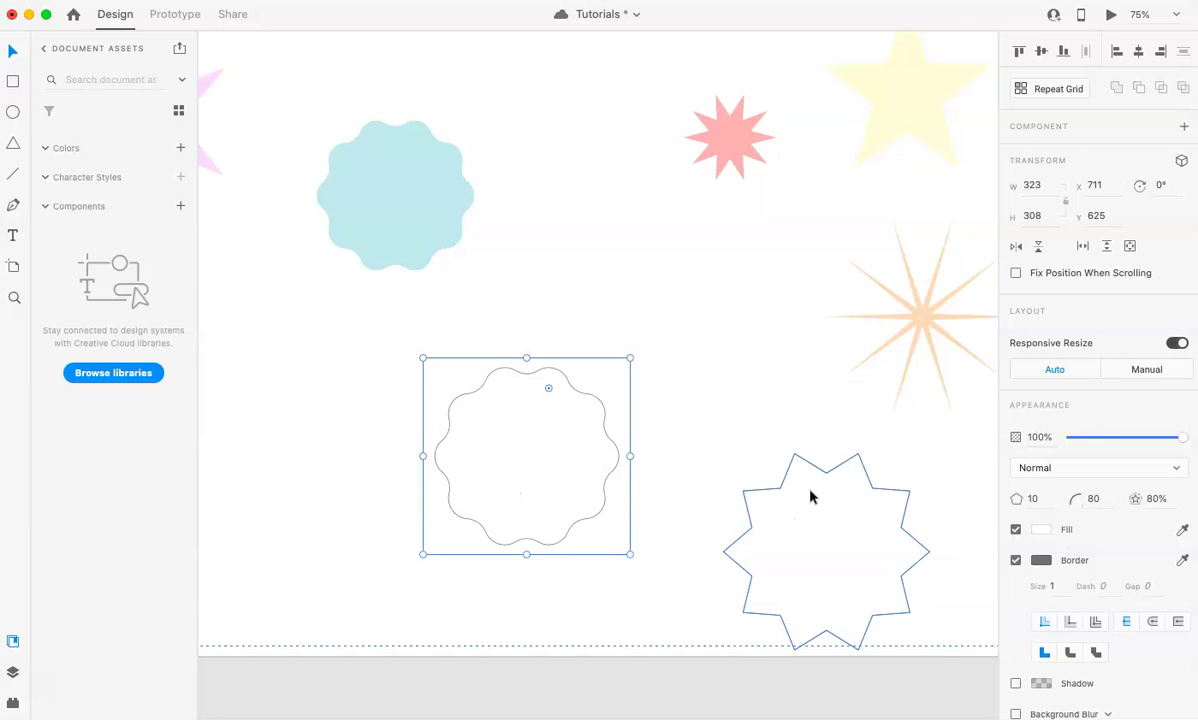
{"action": "left_click", "coordinate": [692, 409]}
Shrink the star copy and move it toward the artboard's bottom-right
{"action": "key", "text": "super+minus"}
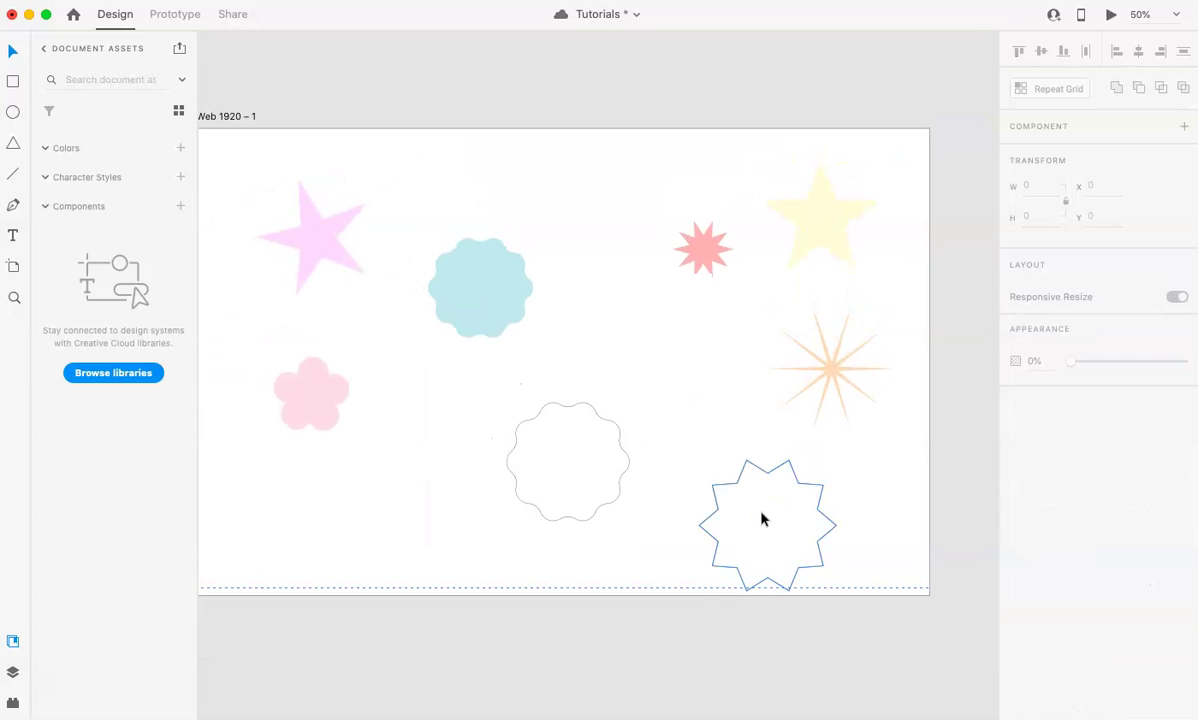
{"action": "left_click", "coordinate": [762, 516]}
{"action": "left_click_drag", "start_coordinate": [700, 459], "coordinate": [750, 496]}
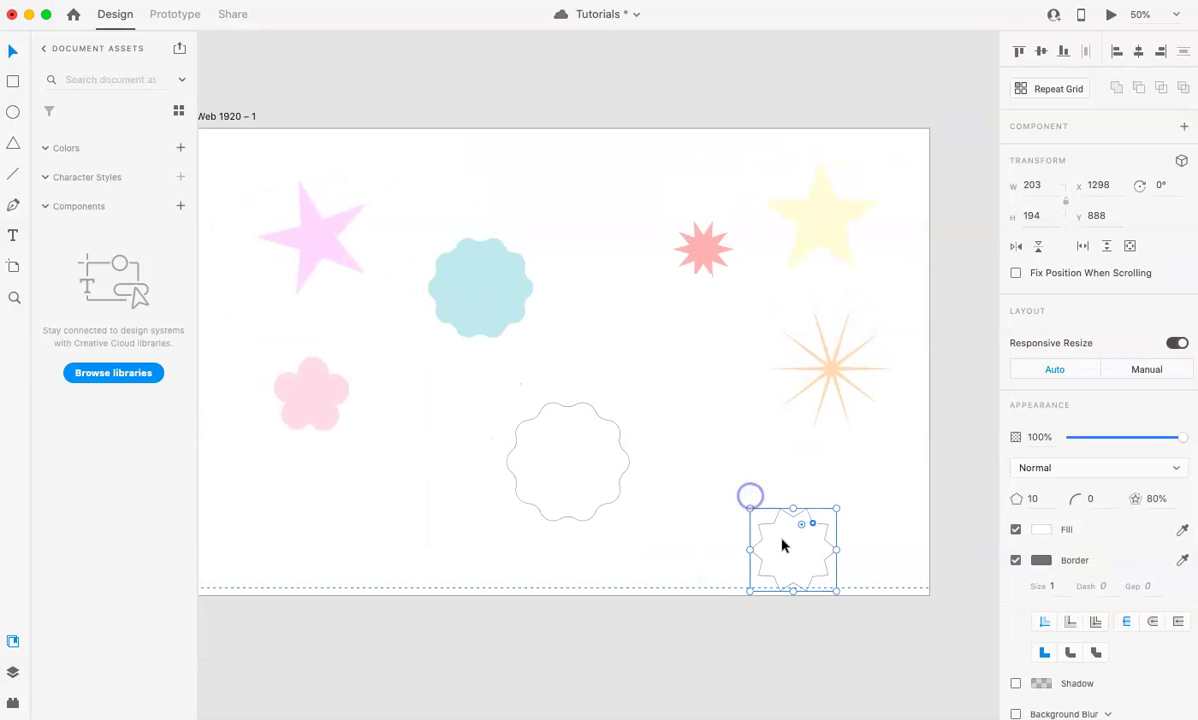
{"action": "left_click_drag", "start_coordinate": [783, 543], "coordinate": [864, 497]}
{"action": "scroll", "coordinate": [864, 500], "scroll_direction": "up", "scroll_amount": 2}
{"action": "key", "text": "super+plus"}
{"action": "scroll", "coordinate": [864, 505], "scroll_direction": "down", "scroll_amount": 2}
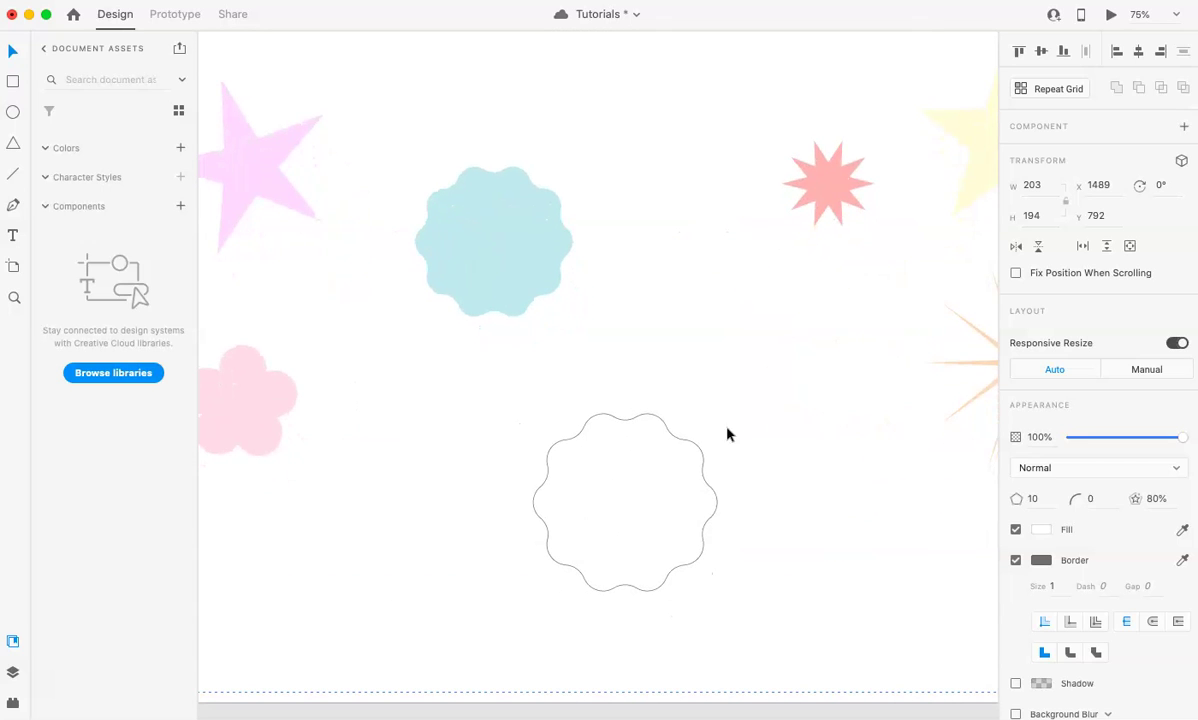
Give the wavy shape 20 corners, corner radius 90 and a 90% star ratio
{"action": "left_click", "coordinate": [628, 460]}
{"action": "mouse_move", "coordinate": [625, 502]}
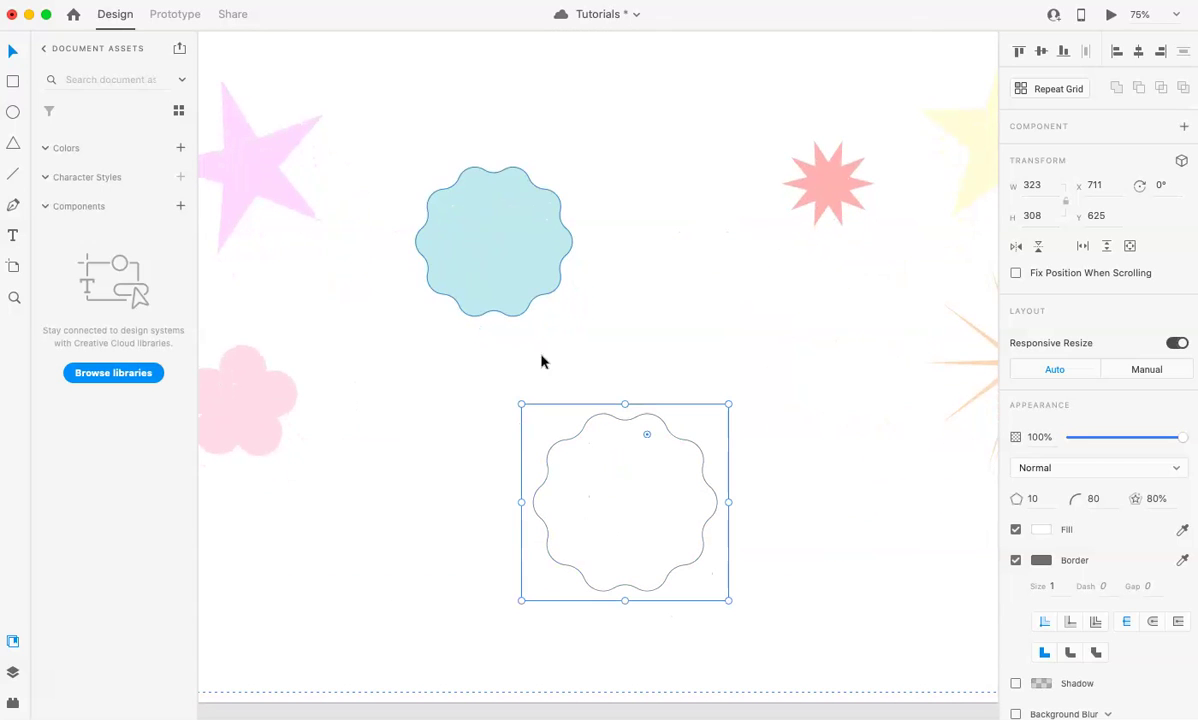
{"action": "left_click", "coordinate": [1043, 497]}
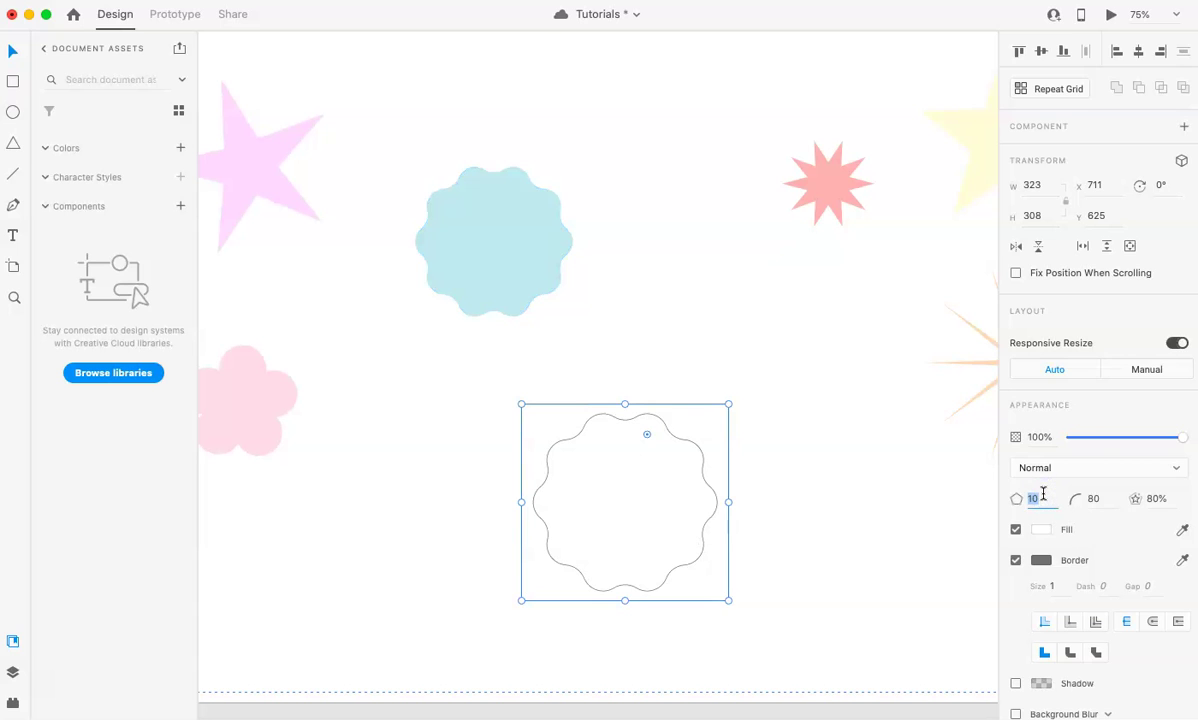
{"action": "type", "text": "20"}
{"action": "key", "text": "Return"}
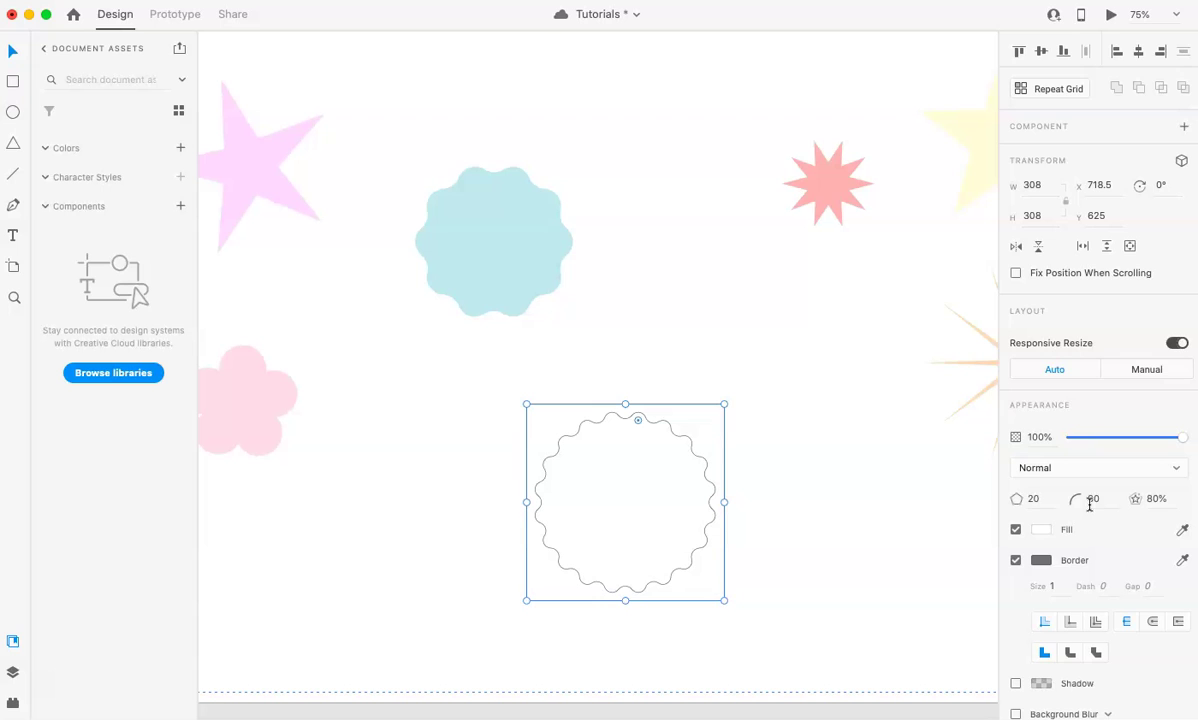
{"action": "left_click", "coordinate": [1100, 499]}
{"action": "type", "text": "90"}
{"action": "key", "text": "Return"}
{"action": "left_click", "coordinate": [1166, 498]}
{"action": "type", "text": "90"}
{"action": "key", "text": "Return"}
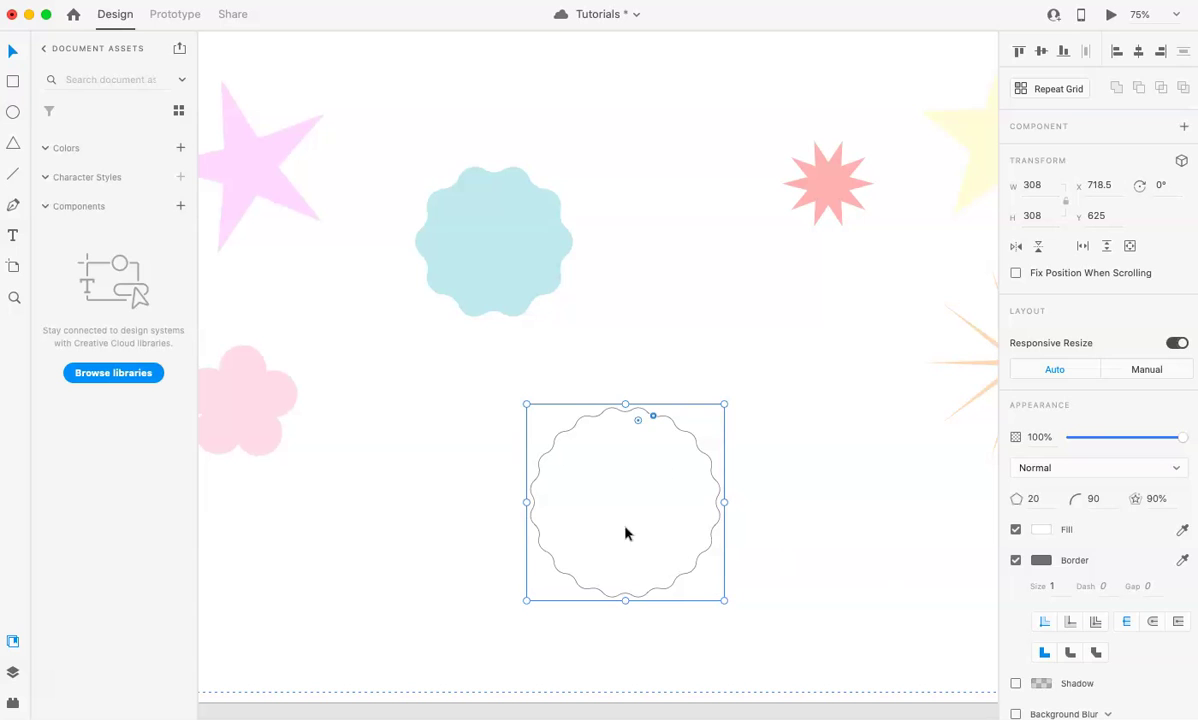
Fill the badge light cyan #CBFDFD without a border, then move it to the top and shrink it
{"action": "left_click", "coordinate": [1043, 531]}
{"action": "left_click", "coordinate": [986, 507]}
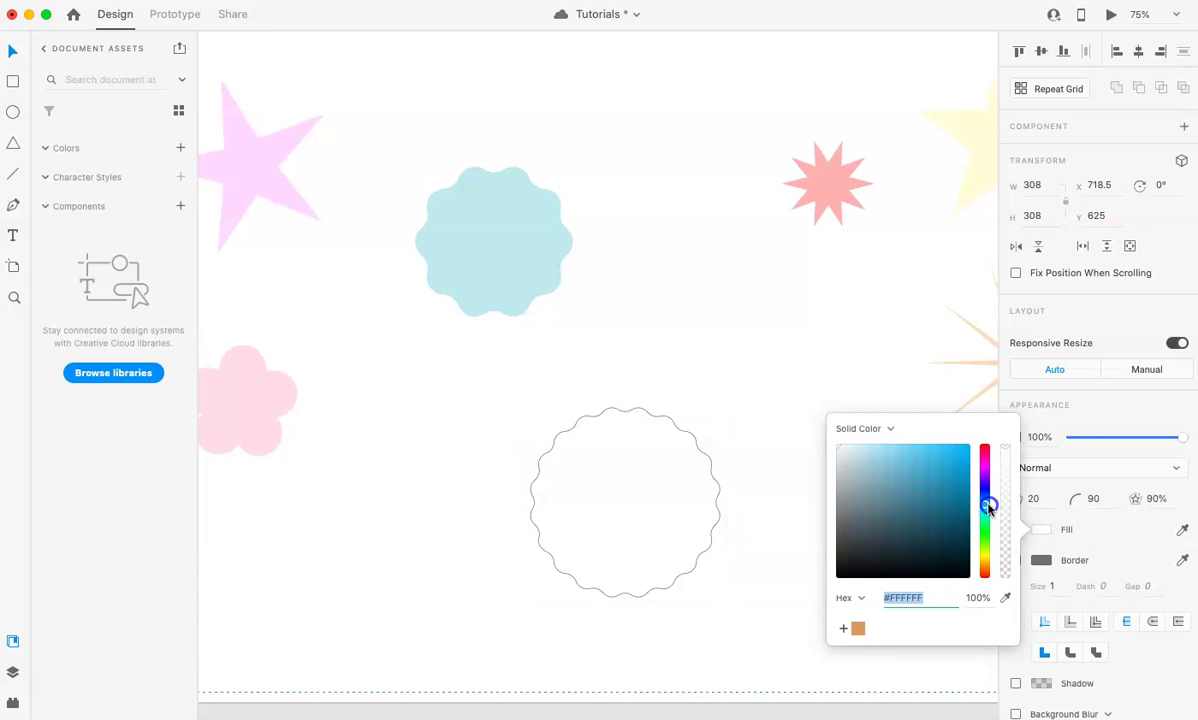
{"action": "left_click_drag", "start_coordinate": [988, 509], "coordinate": [986, 511]}
{"action": "left_click", "coordinate": [863, 447]}
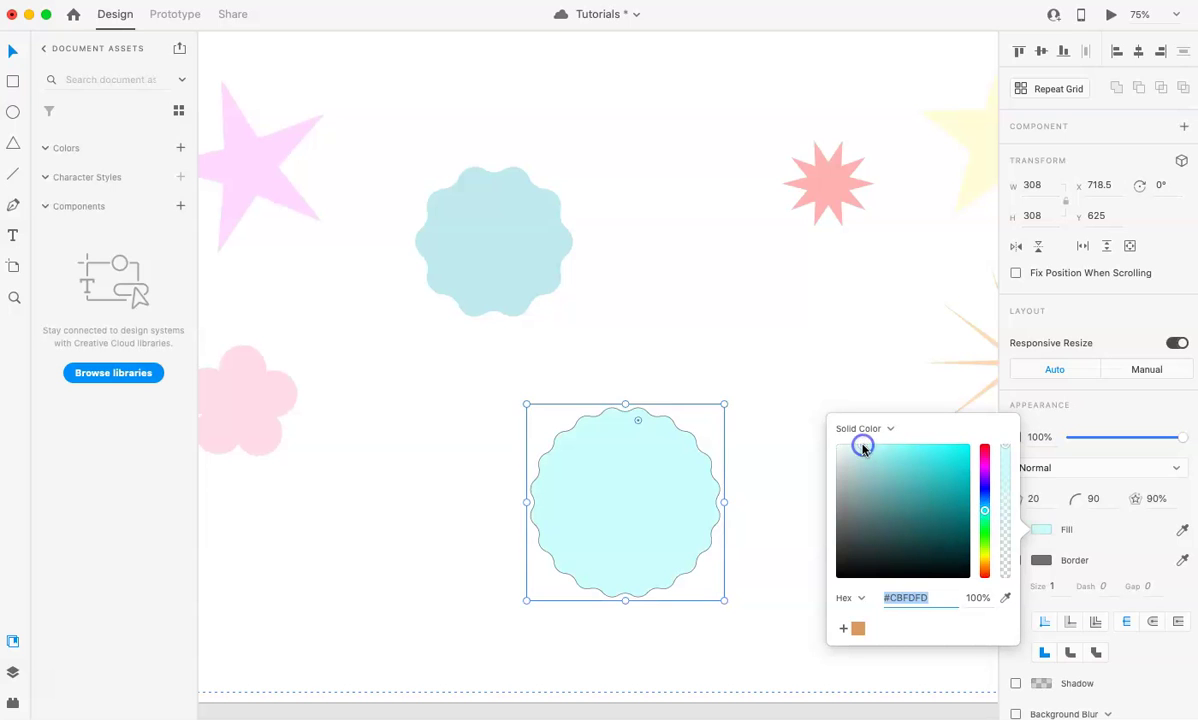
{"action": "left_click", "coordinate": [761, 422]}
{"action": "left_click", "coordinate": [659, 478]}
{"action": "left_click", "coordinate": [1016, 560]}
{"action": "mouse_move", "coordinate": [612, 417]}
{"action": "left_mouse_down"}
{"action": "mouse_move", "coordinate": [647, 228]}
{"action": "mouse_move", "coordinate": [623, 217]}
{"action": "left_mouse_up"}
{"action": "left_click_drag", "start_coordinate": [738, 329], "coordinate": [676, 253]}
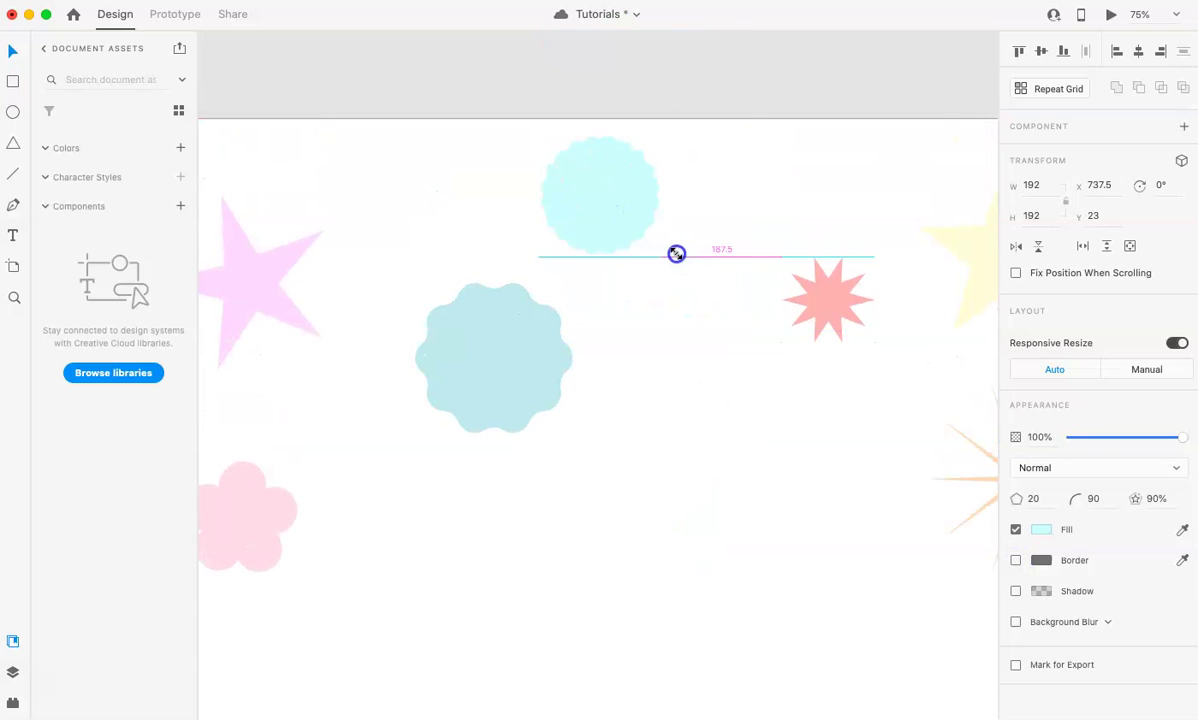
Try a 50% star ratio on the blue flower, then restore it to 80%
{"action": "left_click", "coordinate": [489, 358]}
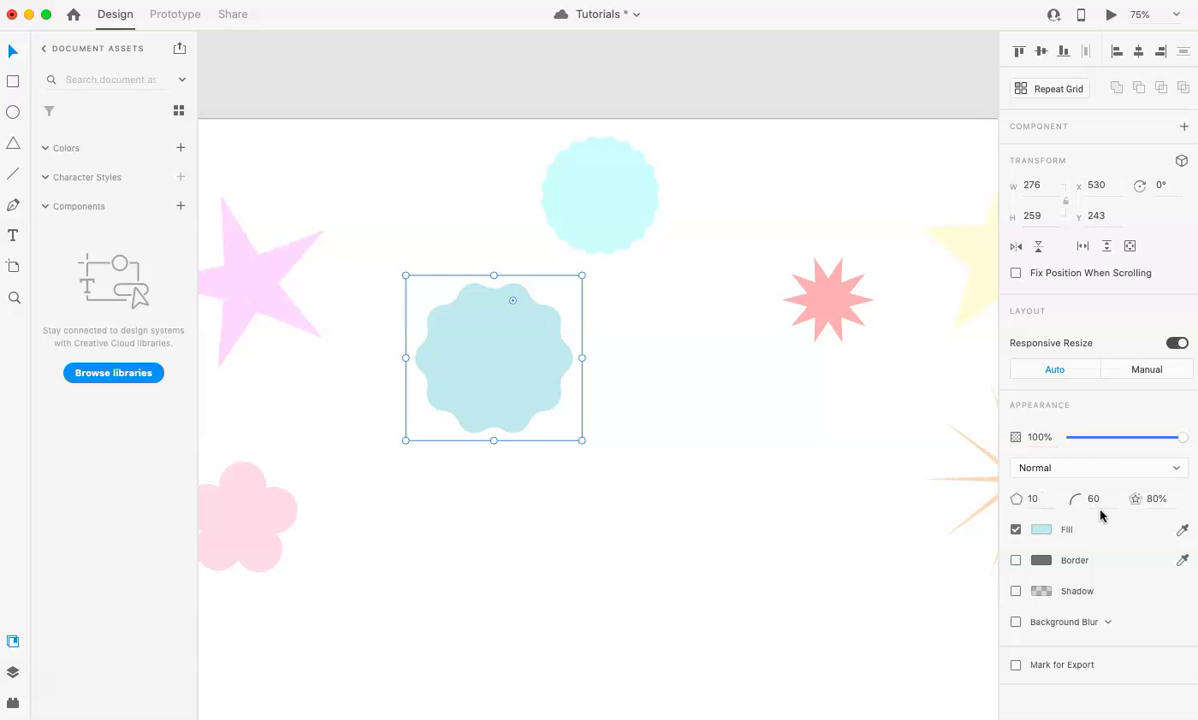
{"action": "double_click", "coordinate": [1154, 498]}
{"action": "type", "text": "50"}
{"action": "key", "text": "Return"}
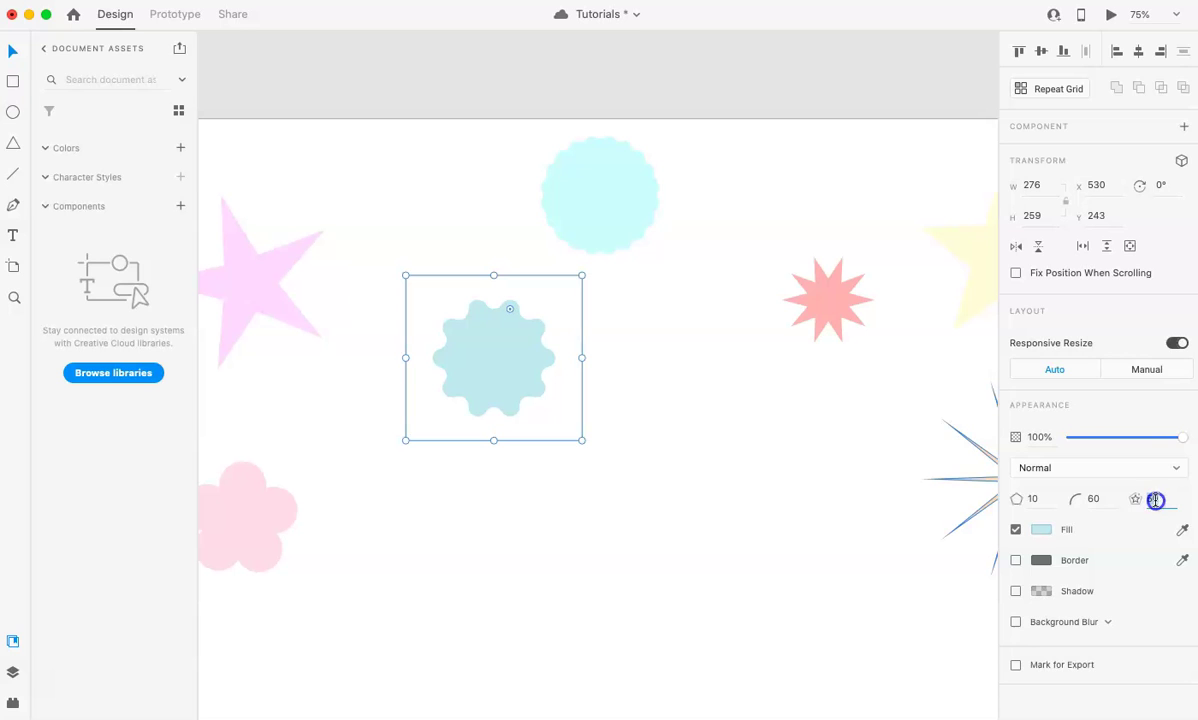
{"action": "type", "text": "80"}
{"action": "key", "text": "Return"}
Move the blue flower down-left and nudge the cyan badge slightly left
{"action": "left_click", "coordinate": [767, 505]}
{"action": "key", "text": "super+0"}
{"action": "left_click_drag", "start_coordinate": [522, 401], "coordinate": [486, 410]}
{"action": "left_click_drag", "start_coordinate": [591, 270], "coordinate": [522, 272]}
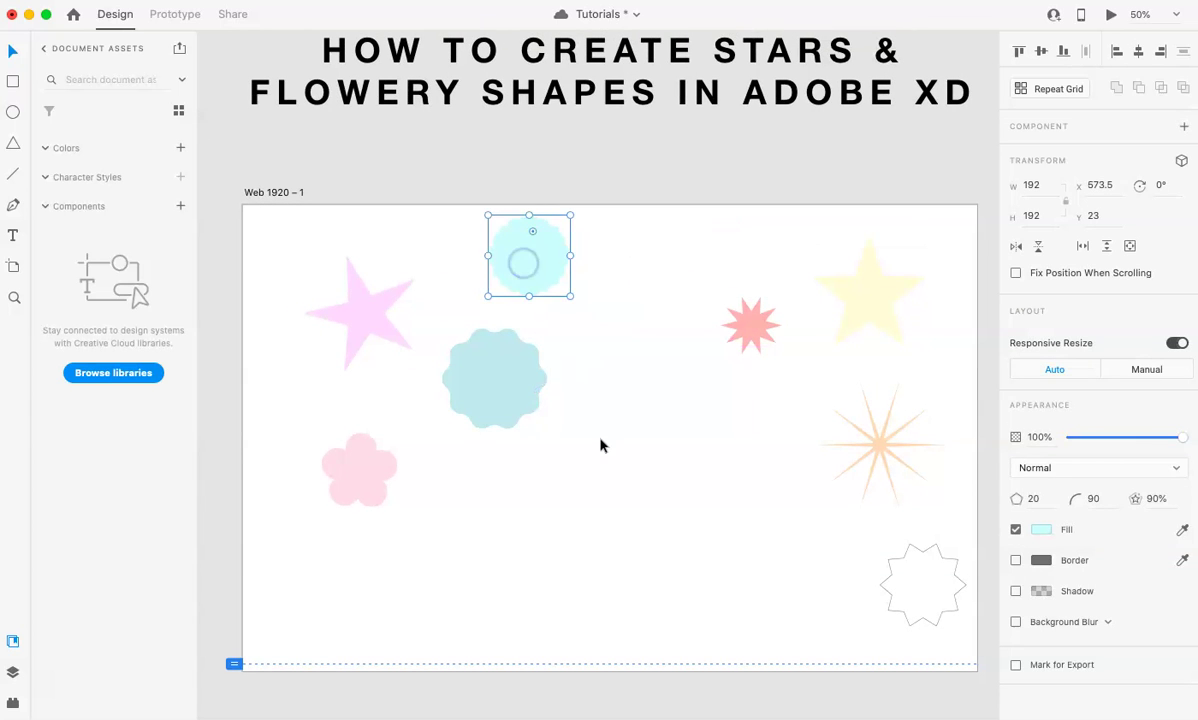
Move the pink flower further left and up on the artboard
{"action": "left_click", "coordinate": [559, 495]}
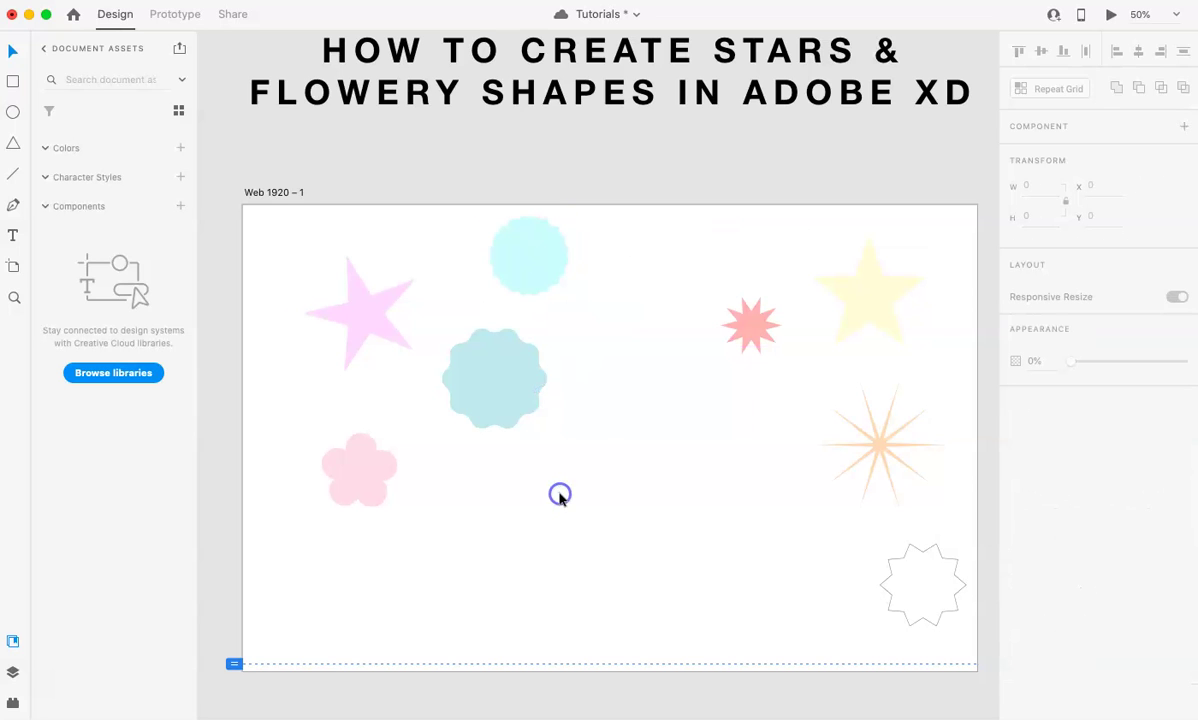
{"action": "left_click", "coordinate": [357, 500]}
{"action": "left_click_drag", "start_coordinate": [388, 484], "coordinate": [455, 513]}
{"action": "scroll", "coordinate": [455, 513], "scroll_direction": "up", "scroll_amount": 3}
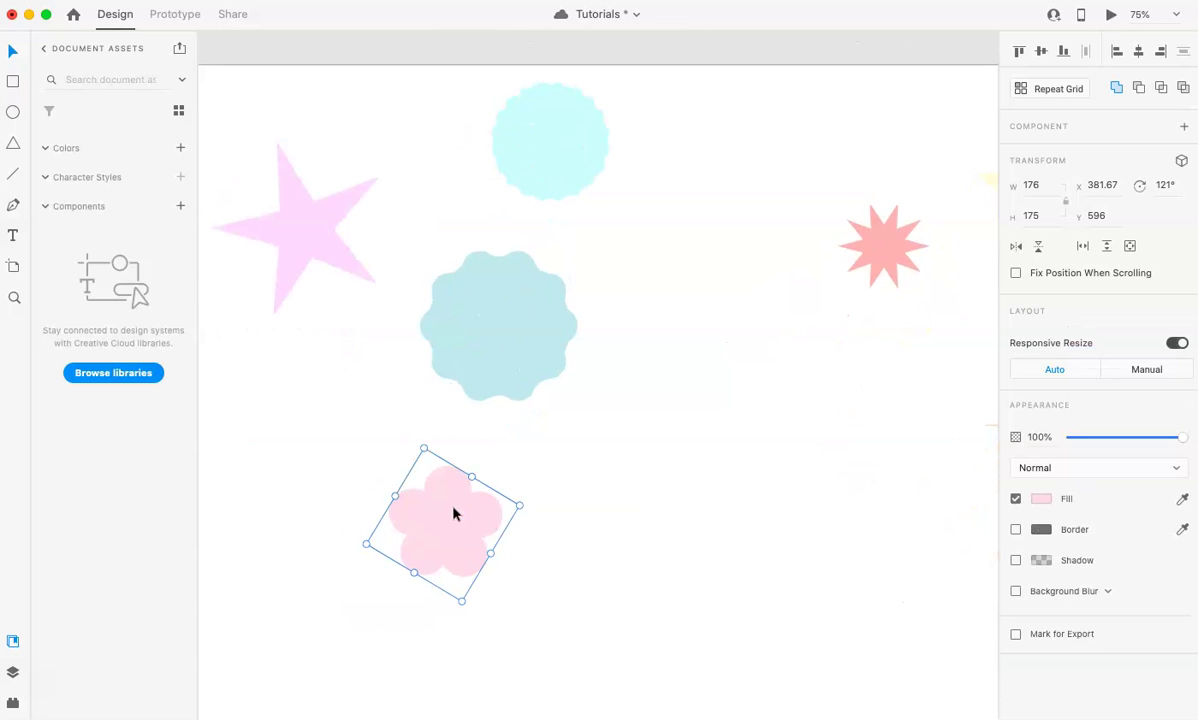
{"action": "scroll", "coordinate": [453, 514], "scroll_direction": "down", "scroll_amount": 2}
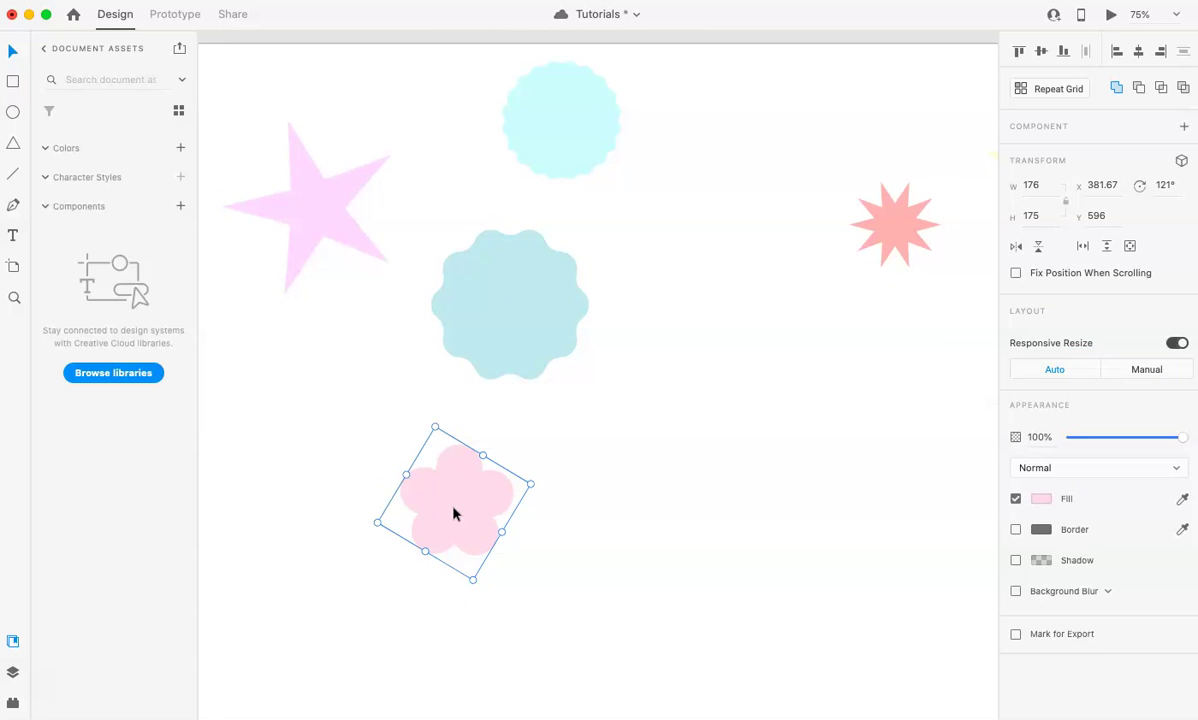
{"action": "left_click_drag", "start_coordinate": [453, 514], "coordinate": [357, 514]}
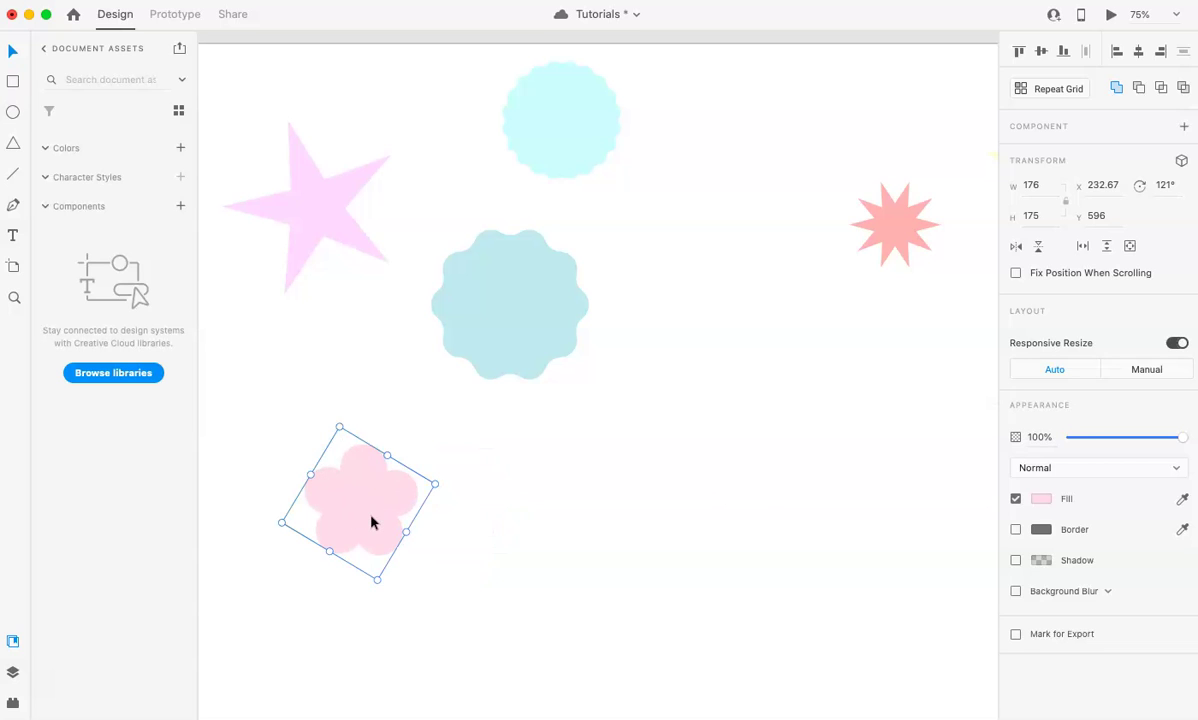
{"action": "left_click_drag", "start_coordinate": [337, 516], "coordinate": [289, 457]}
{"action": "left_click", "coordinate": [423, 474]}
Draw an outlined circle below the blue badge, then zoom to 100%
{"action": "left_click", "coordinate": [13, 113]}
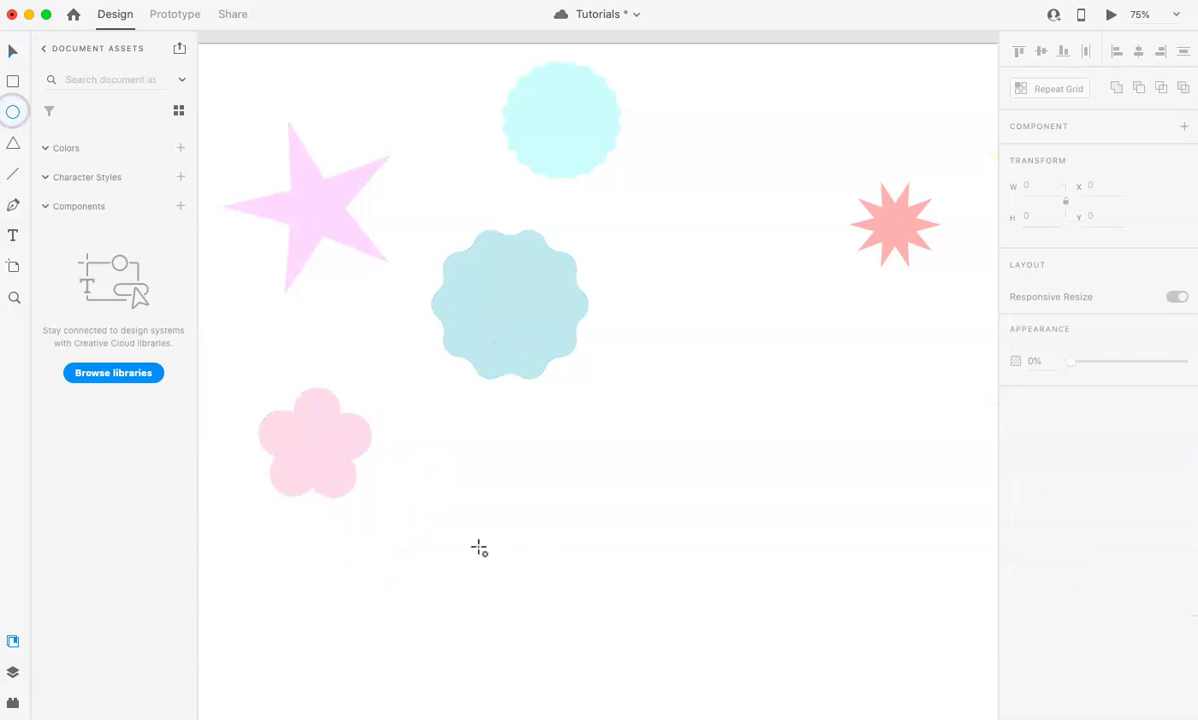
{"action": "left_click_drag", "start_coordinate": [456, 517], "coordinate": [507, 571]}
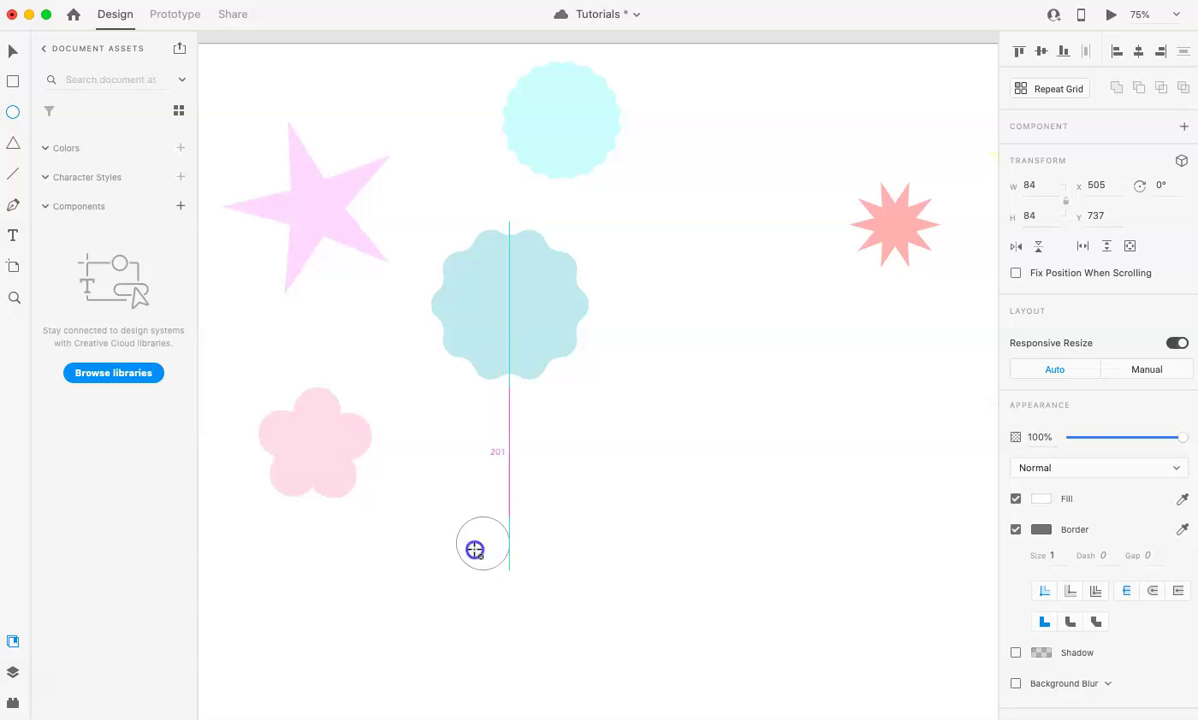
{"action": "mouse_move", "coordinate": [507, 571]}
{"action": "left_mouse_down"}
{"action": "mouse_move", "coordinate": [539, 598]}
{"action": "mouse_move", "coordinate": [511, 594]}
{"action": "left_mouse_up"}
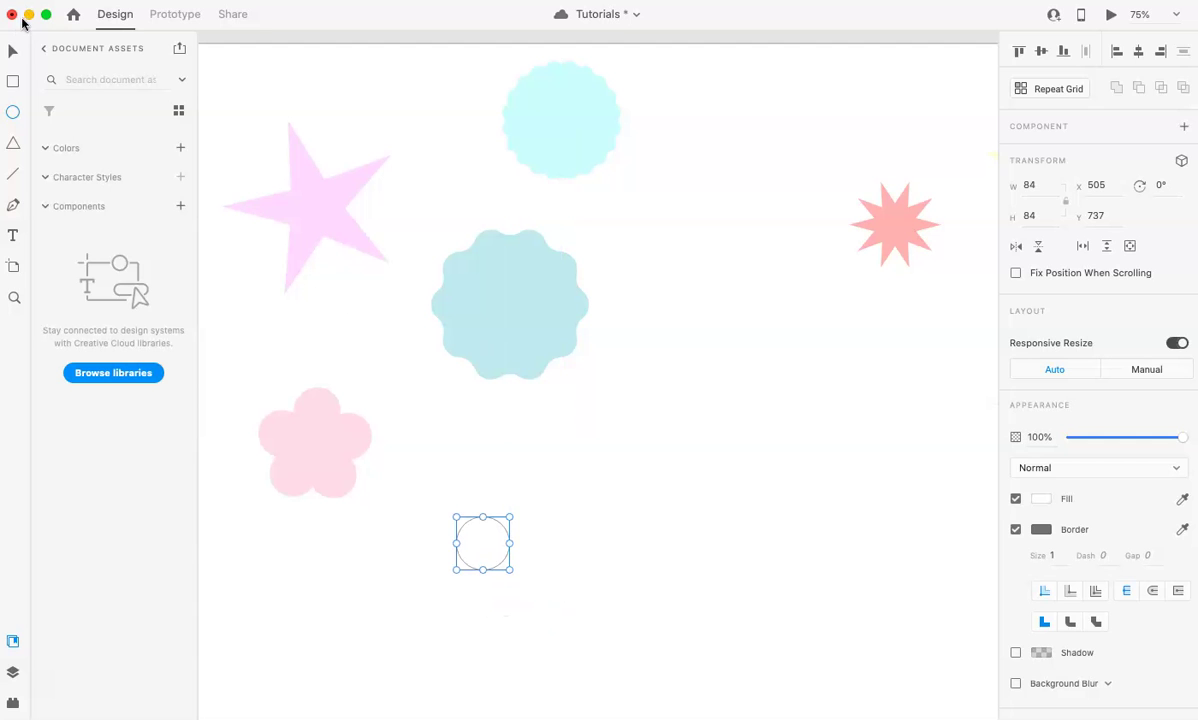
{"action": "left_click", "coordinate": [13, 50]}
{"action": "left_click", "coordinate": [444, 471]}
{"action": "key", "text": "super+1"}
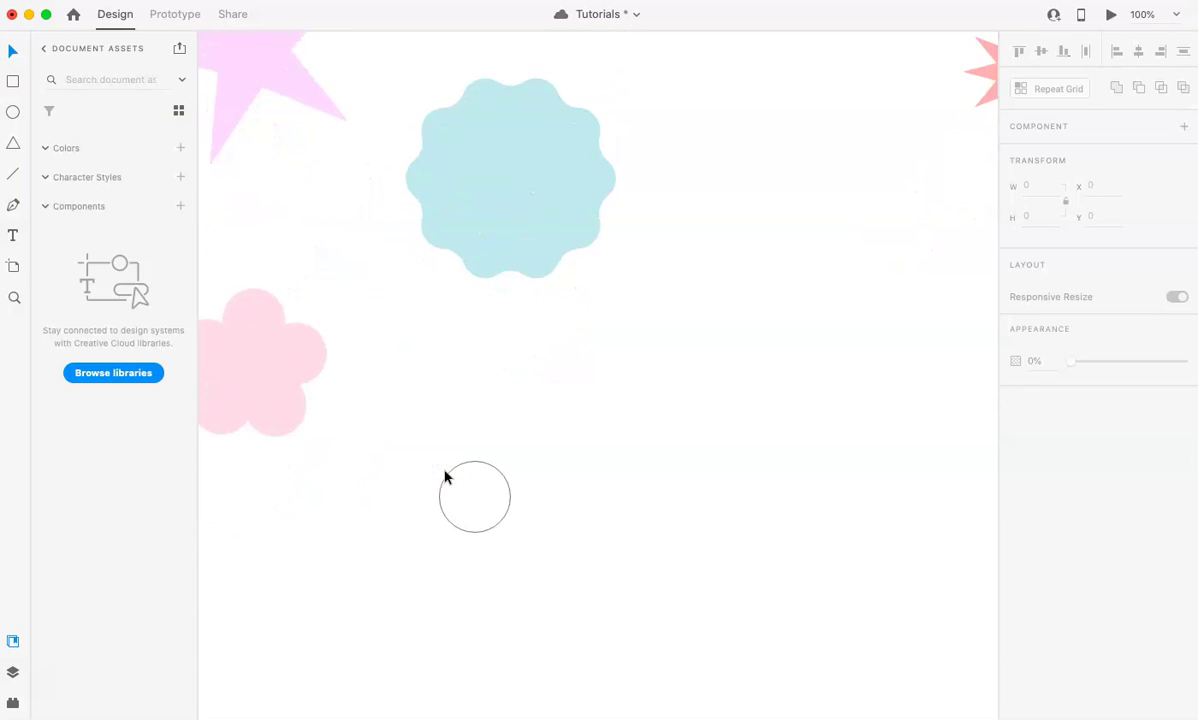
Alt-drag copies of the circle into a ring of overlapping petals and nudge them into place
{"action": "scroll", "coordinate": [500, 465], "scroll_direction": "down", "scroll_amount": 5}
{"action": "left_click", "coordinate": [550, 406]}
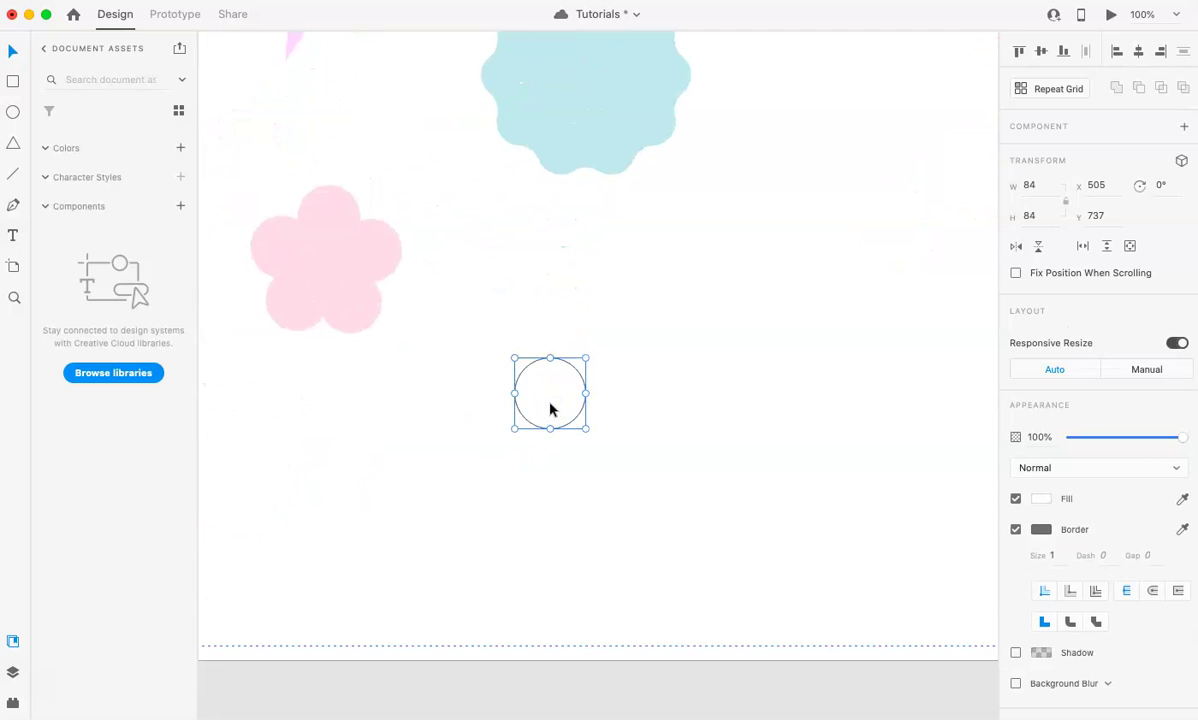
{"action": "mouse_move", "coordinate": [550, 408]}
{"action": "left_mouse_down"}
{"action": "mouse_move", "coordinate": [535, 474]}
{"action": "mouse_move", "coordinate": [601, 487]}
{"action": "left_mouse_up"}
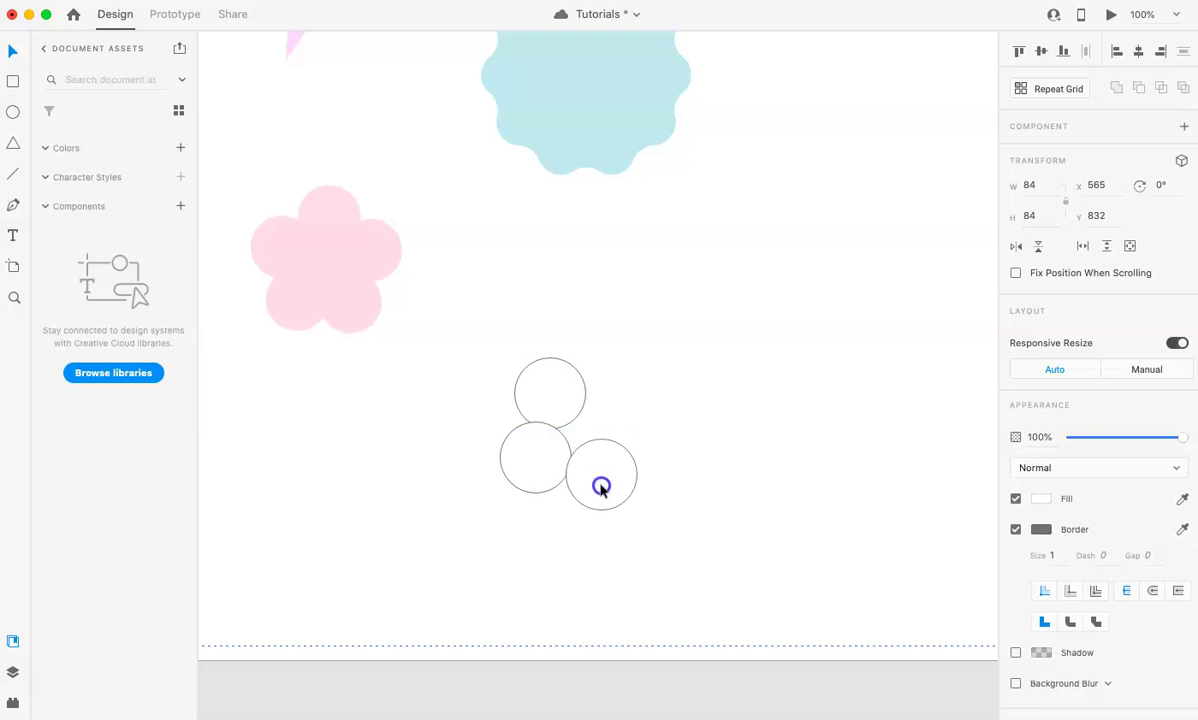
{"action": "mouse_move", "coordinate": [601, 487]}
{"action": "left_mouse_down"}
{"action": "mouse_move", "coordinate": [651, 442]}
{"action": "mouse_move", "coordinate": [610, 386]}
{"action": "left_mouse_up"}
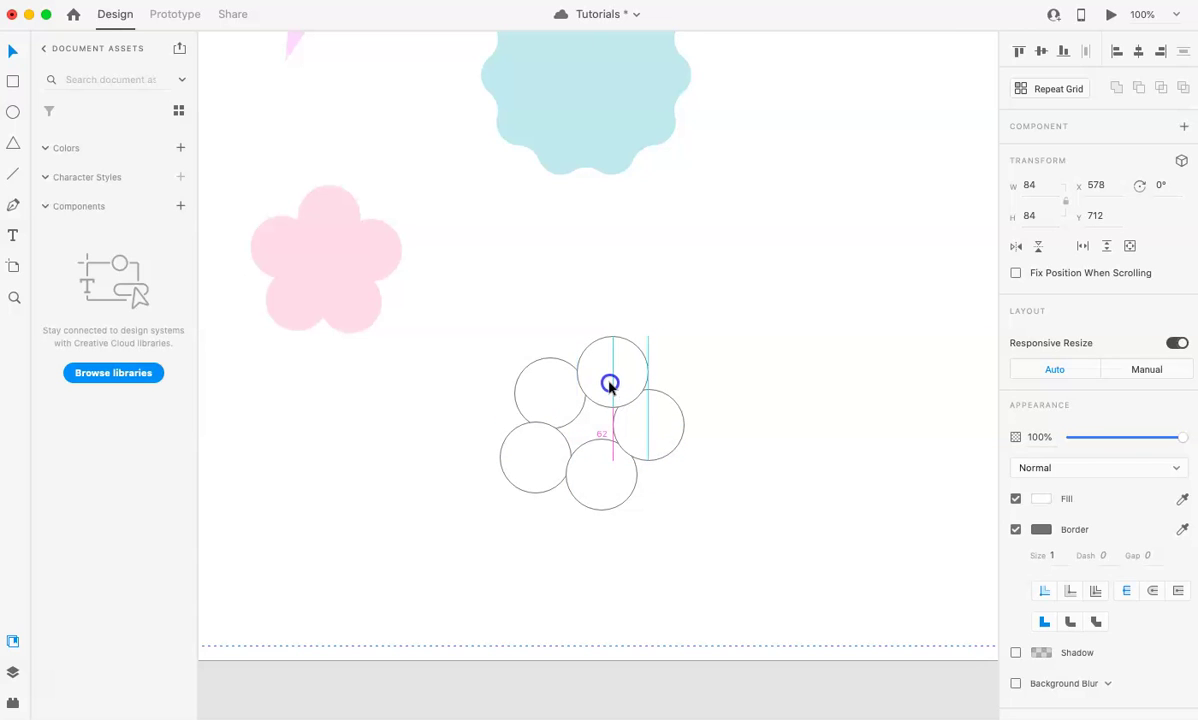
{"action": "left_click_drag", "start_coordinate": [588, 484], "coordinate": [584, 497]}
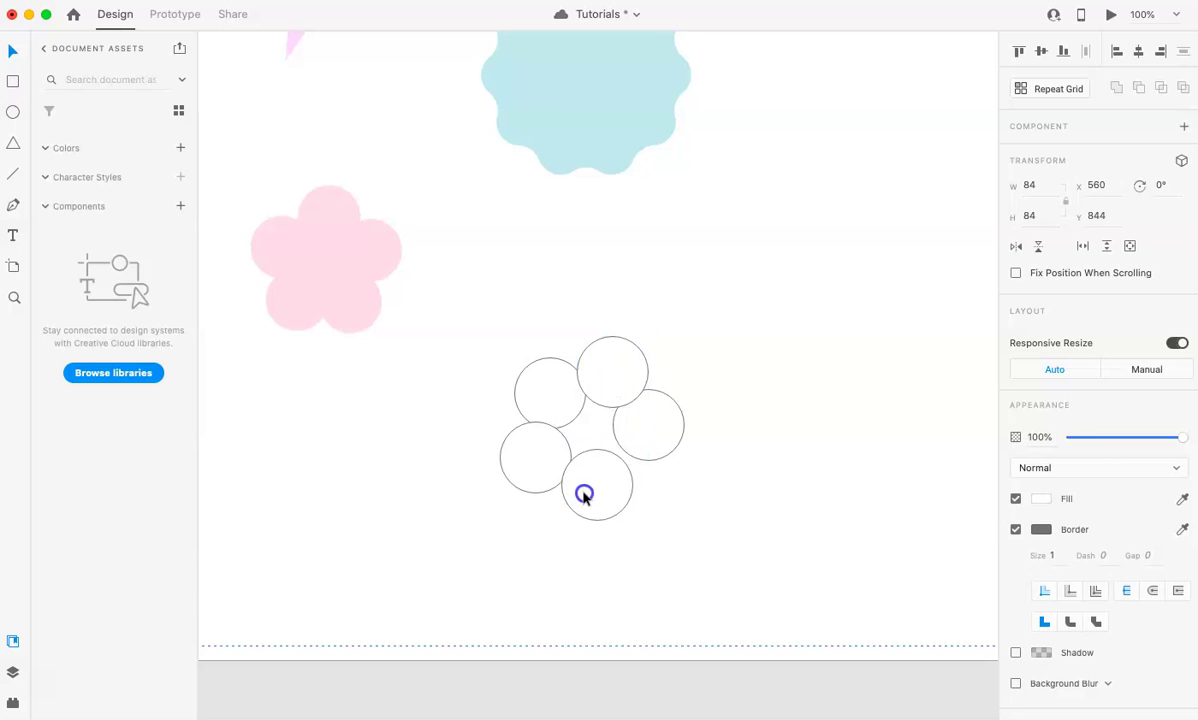
{"action": "left_click_drag", "start_coordinate": [638, 439], "coordinate": [632, 450]}
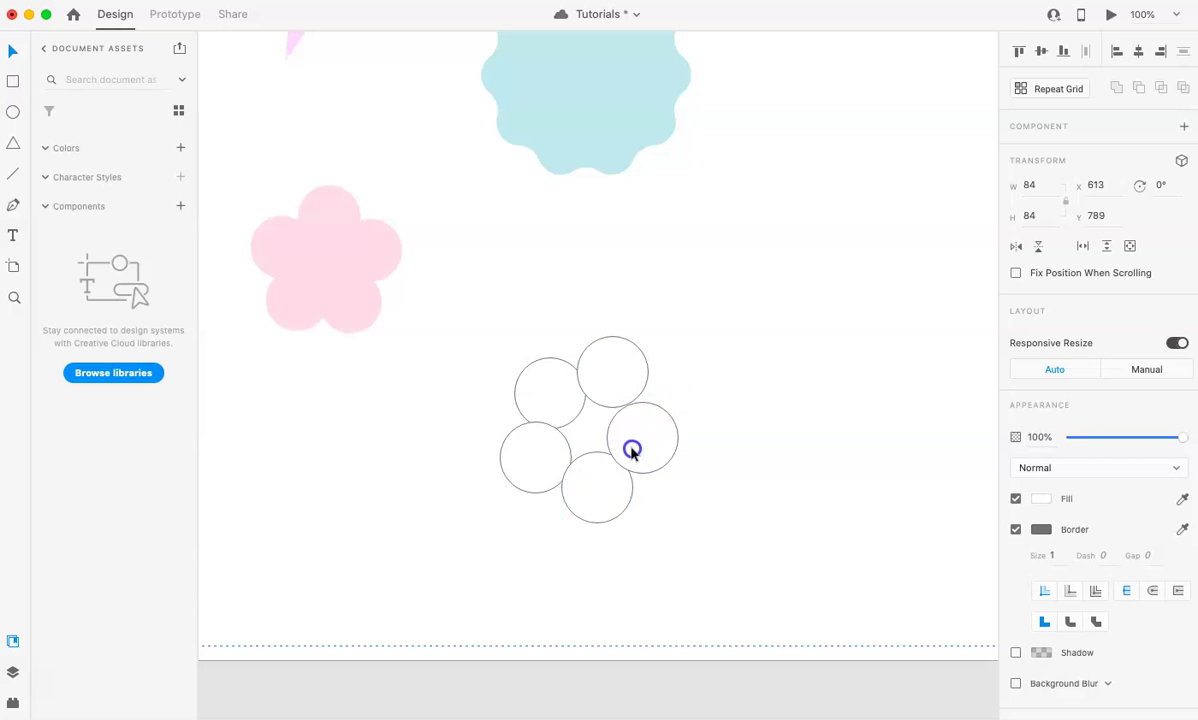
{"action": "left_click_drag", "start_coordinate": [615, 378], "coordinate": [617, 385]}
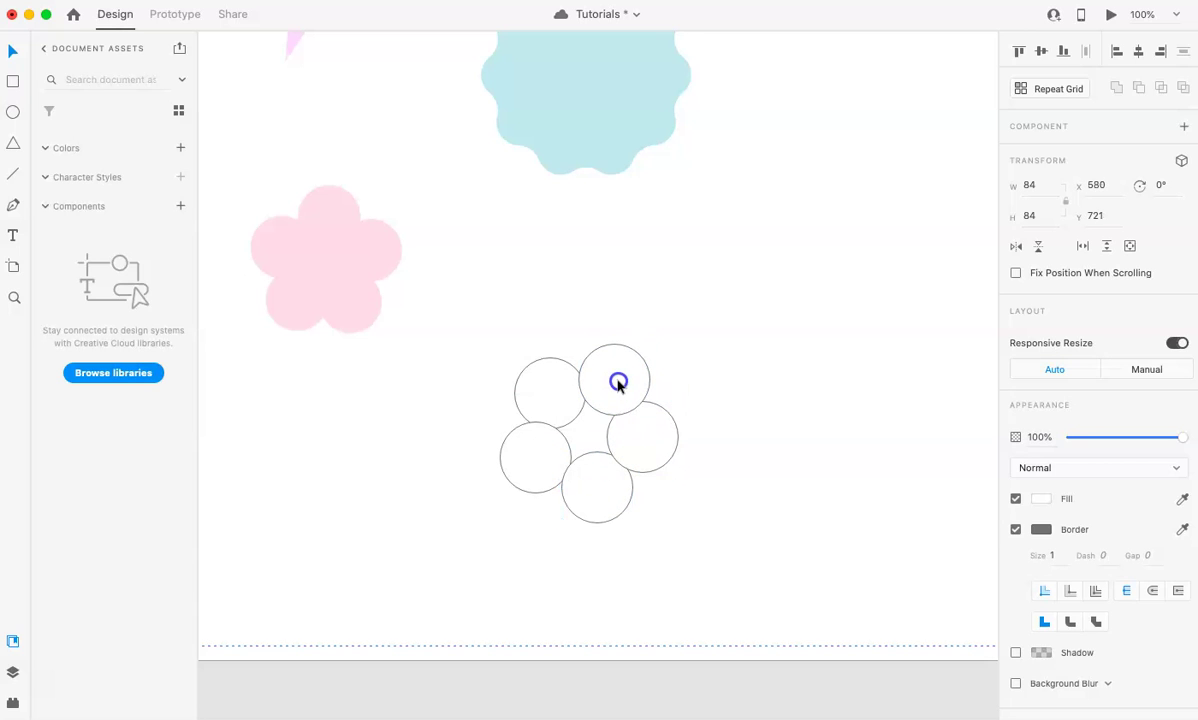
Add one more circle copy at the centre, align it, and marquee-select all six circles
{"action": "left_click_drag", "start_coordinate": [617, 385], "coordinate": [593, 436], "text": "alt"}
{"action": "left_click", "coordinate": [657, 489]}
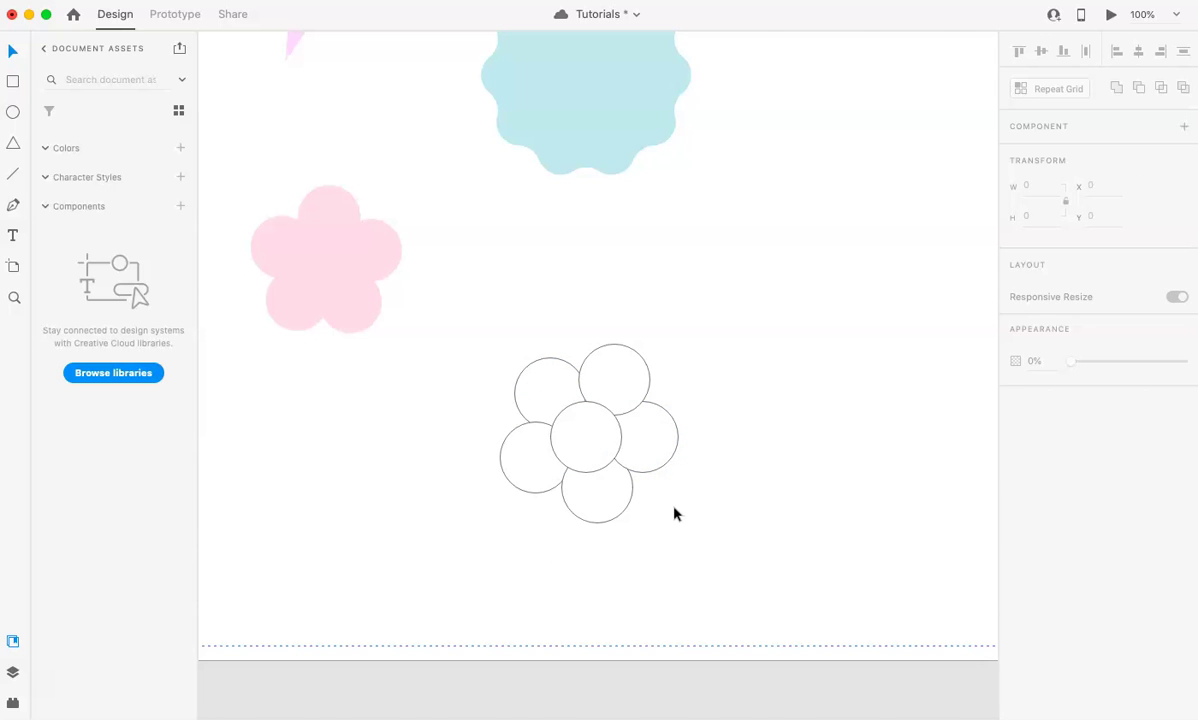
{"action": "left_click_drag", "start_coordinate": [570, 437], "coordinate": [592, 440]}
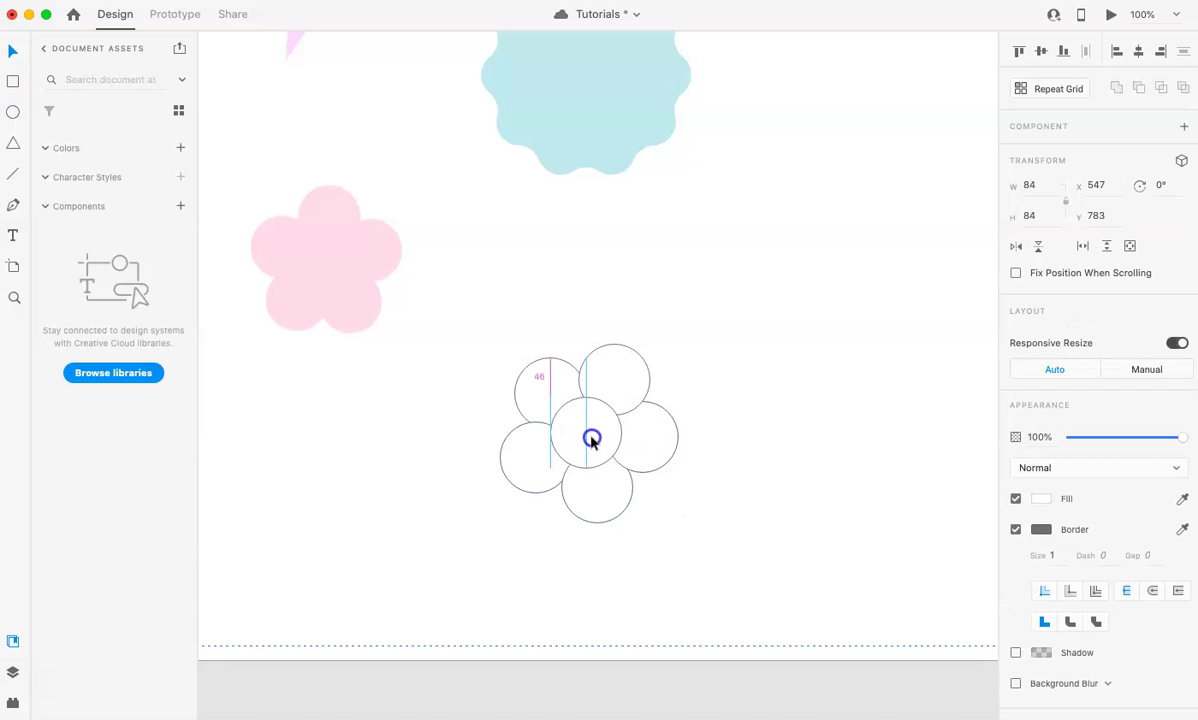
{"action": "mouse_move", "coordinate": [471, 320]}
{"action": "left_mouse_down"}
{"action": "mouse_move", "coordinate": [650, 530]}
{"action": "mouse_move", "coordinate": [686, 537]}
{"action": "left_mouse_up"}
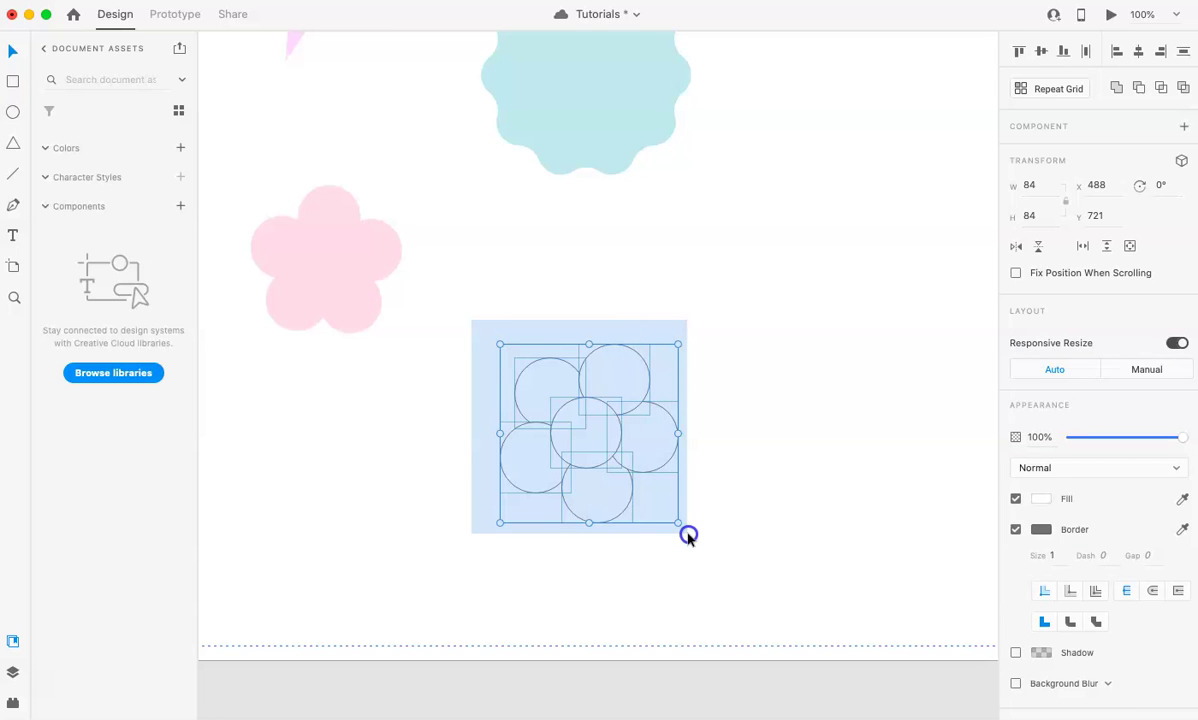
Union the six circles with Add and enlarge the merged flower from its corner
{"action": "left_click_drag", "start_coordinate": [688, 537], "coordinate": [687, 533]}
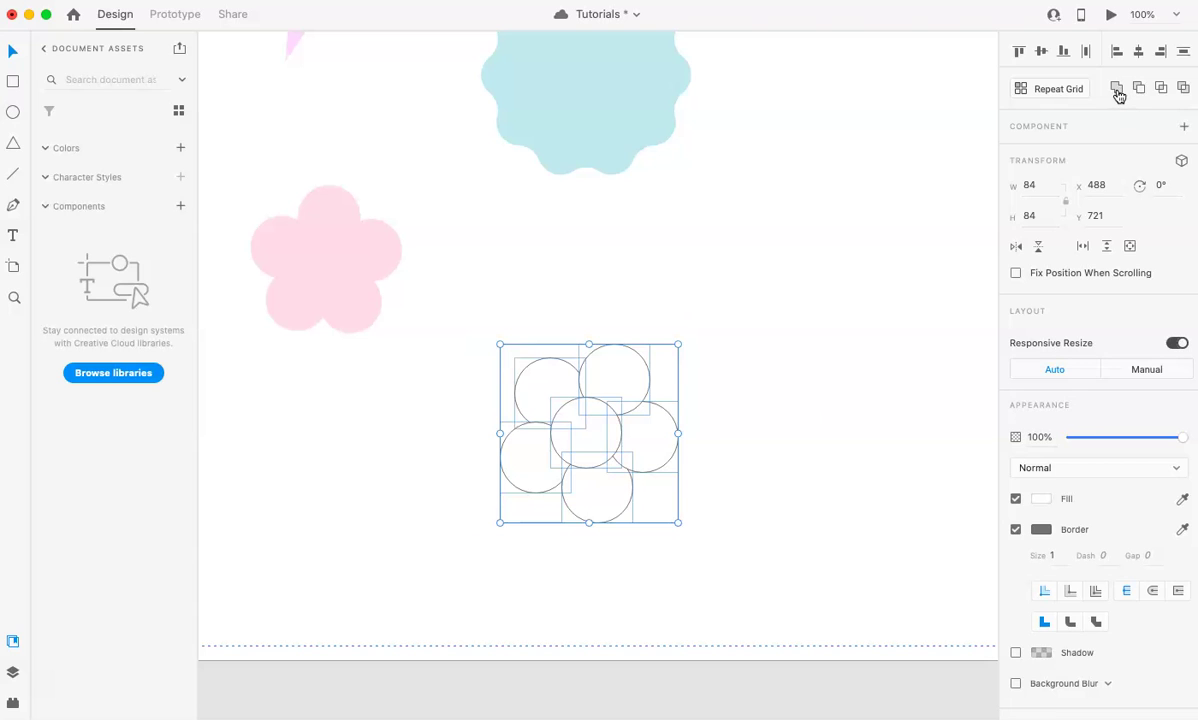
{"action": "left_click", "coordinate": [1118, 91]}
{"action": "left_click", "coordinate": [826, 324]}
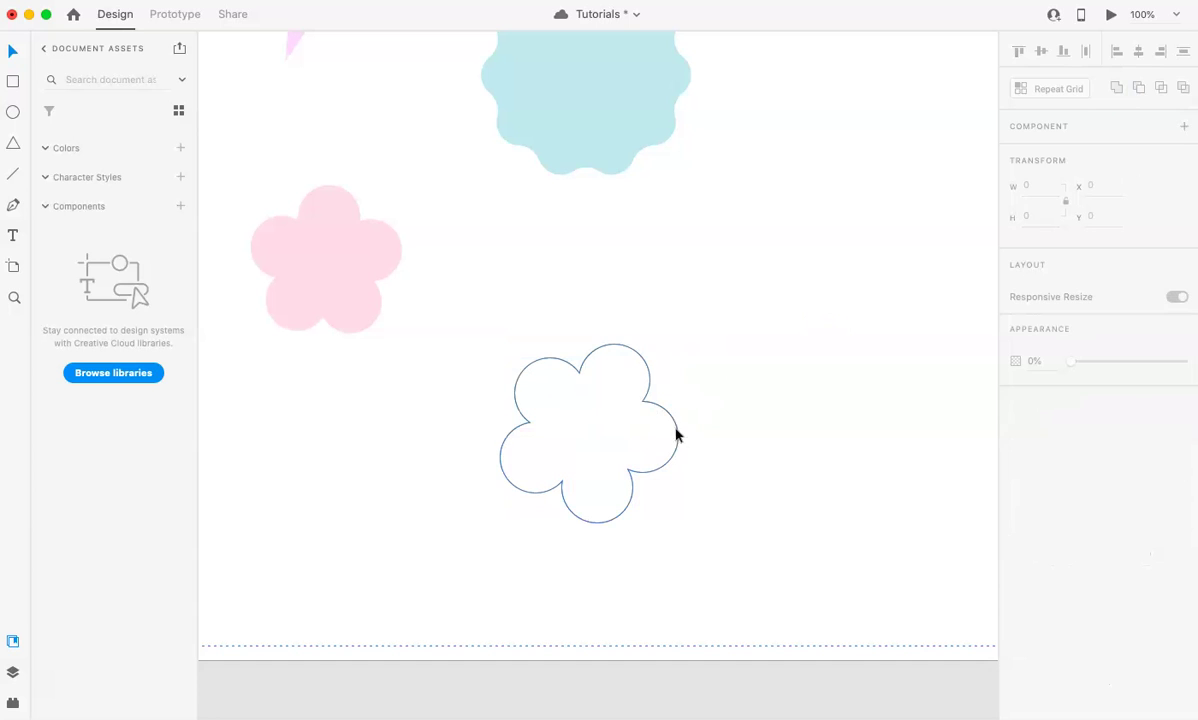
{"action": "left_click", "coordinate": [660, 456]}
{"action": "mouse_move", "coordinate": [678, 523]}
{"action": "left_mouse_down"}
{"action": "mouse_move", "coordinate": [745, 578]}
{"action": "mouse_move", "coordinate": [711, 563]}
{"action": "left_mouse_up"}
Double-click into the merged flower several times to inspect its individual circles
{"action": "left_click", "coordinate": [725, 358]}
{"action": "left_click", "coordinate": [550, 393]}
{"action": "double_click", "coordinate": [549, 392]}
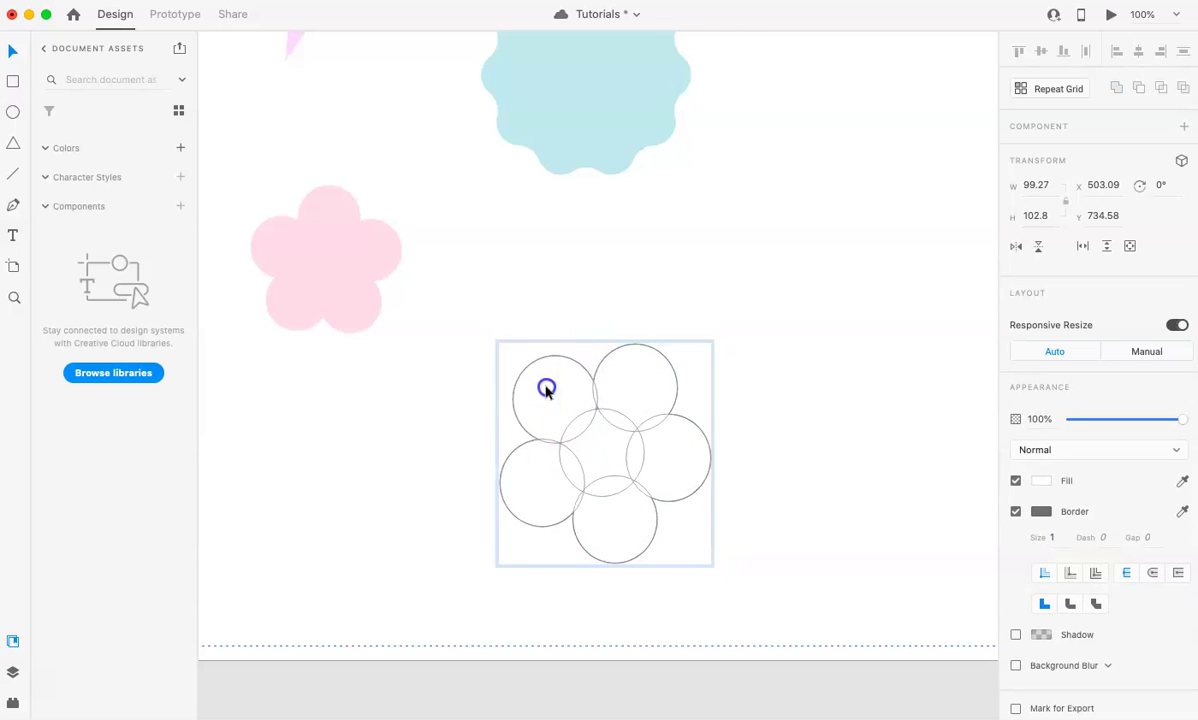
{"action": "left_click", "coordinate": [771, 324]}
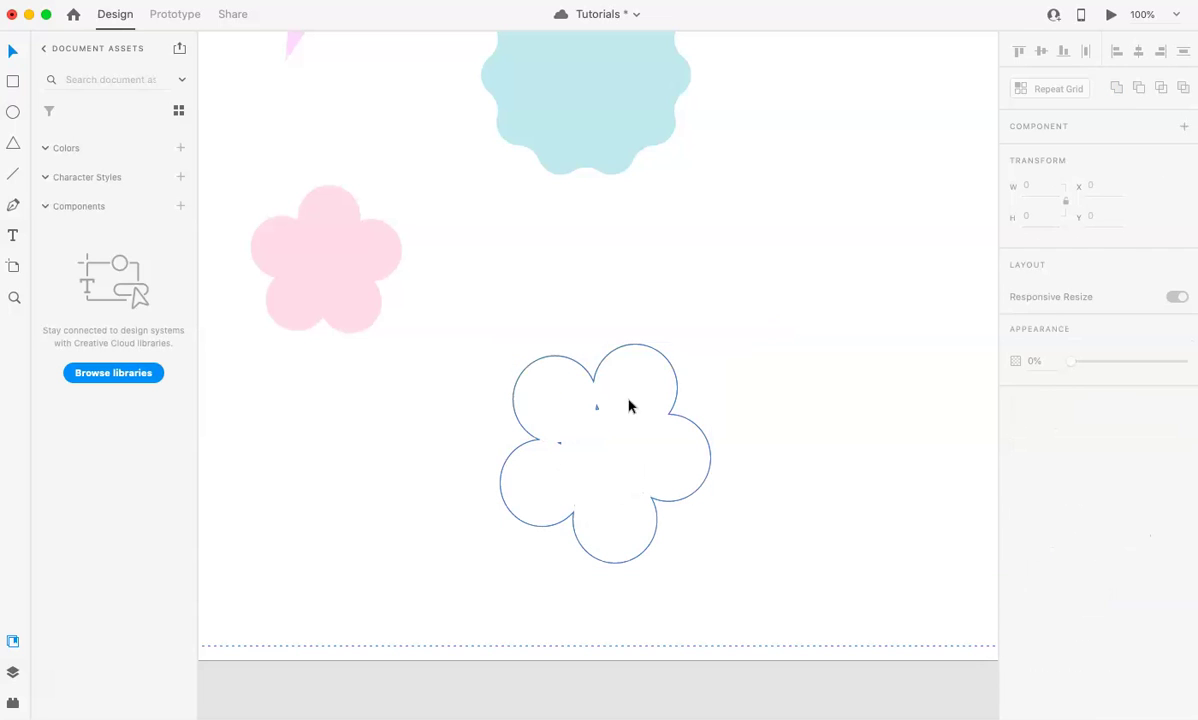
{"action": "left_click", "coordinate": [615, 437]}
{"action": "double_click", "coordinate": [615, 437]}
{"action": "left_click", "coordinate": [759, 340]}
{"action": "left_click", "coordinate": [644, 391]}
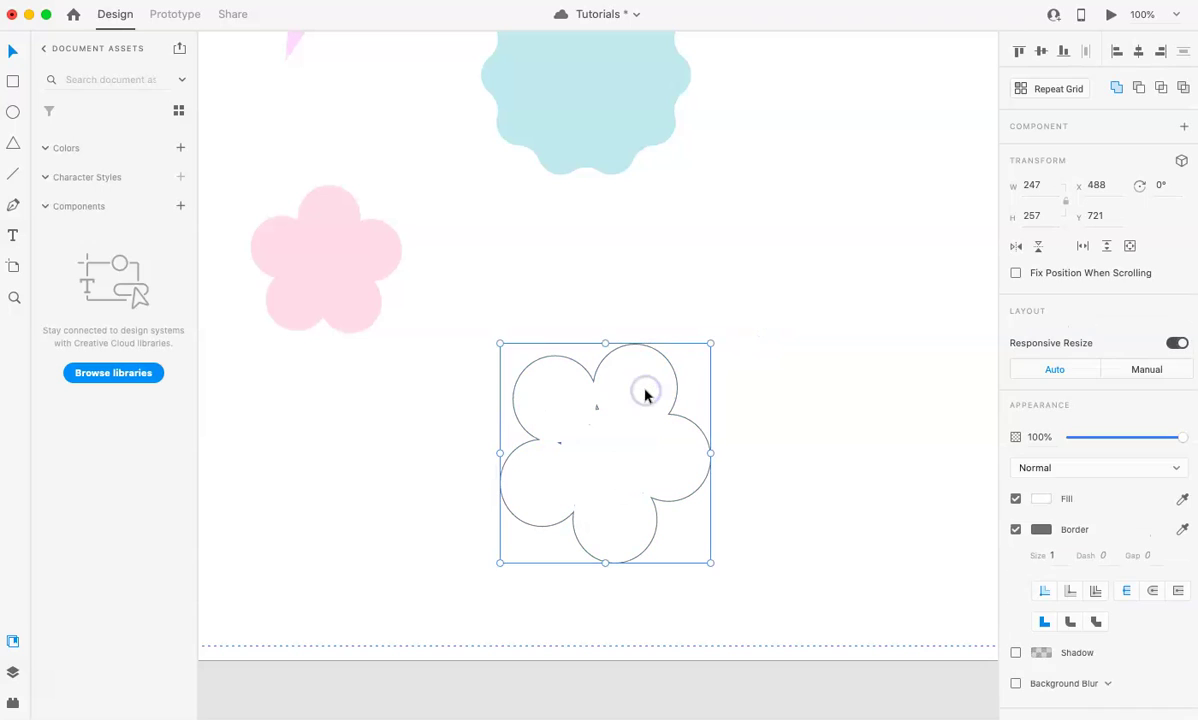
{"action": "double_click", "coordinate": [645, 392]}
Check each of the flower's circles, then enlarge the centre circle from its corner handle
{"action": "left_click", "coordinate": [671, 457]}
{"action": "left_click", "coordinate": [640, 507]}
{"action": "left_click", "coordinate": [543, 500]}
{"action": "left_click", "coordinate": [551, 393]}
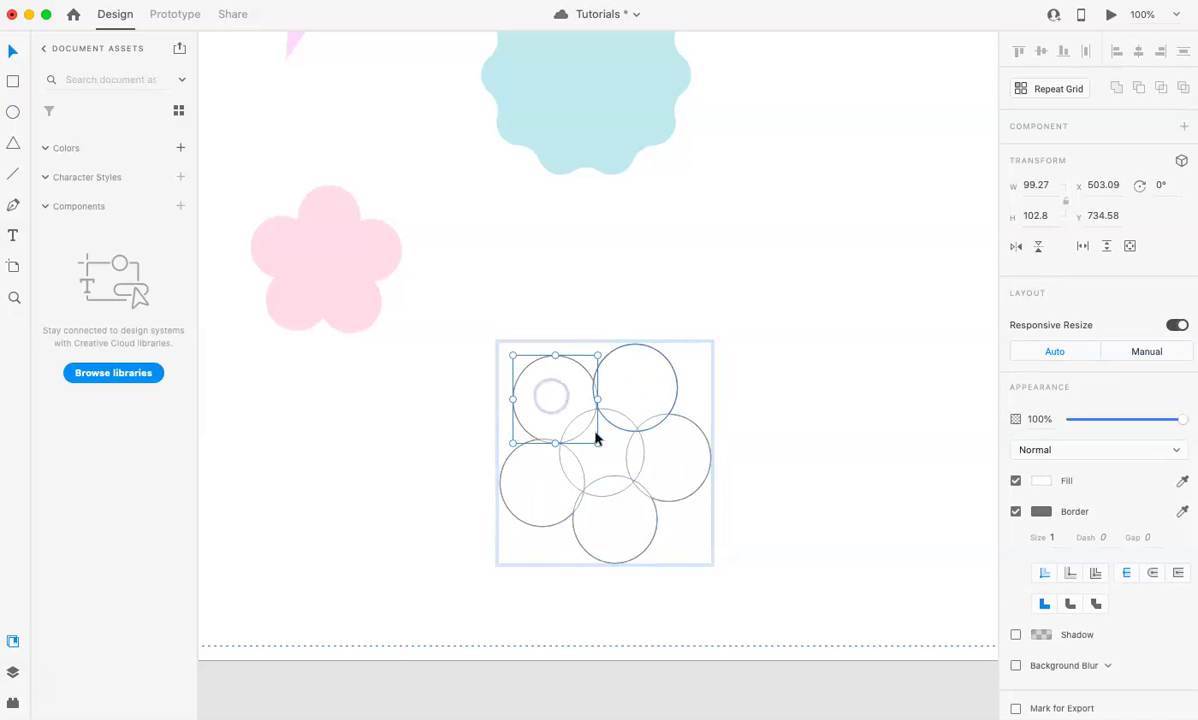
{"action": "left_click", "coordinate": [634, 406]}
{"action": "left_click", "coordinate": [588, 457]}
{"action": "left_click", "coordinate": [787, 430]}
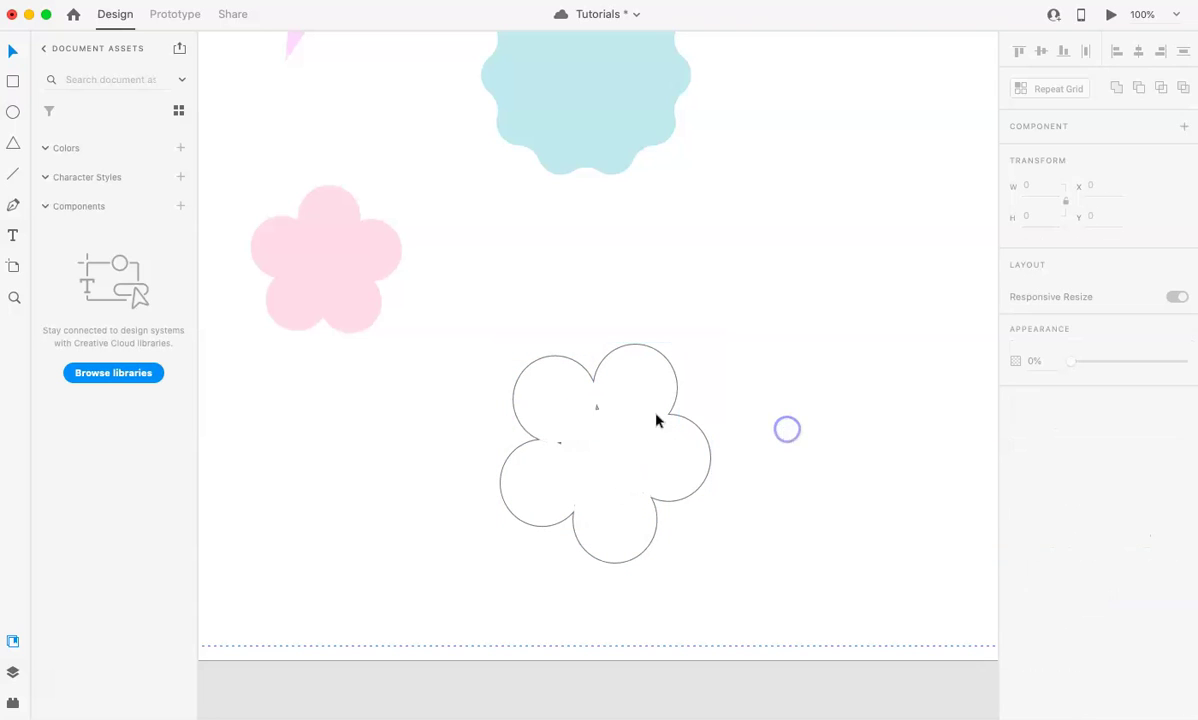
{"action": "left_click", "coordinate": [593, 439]}
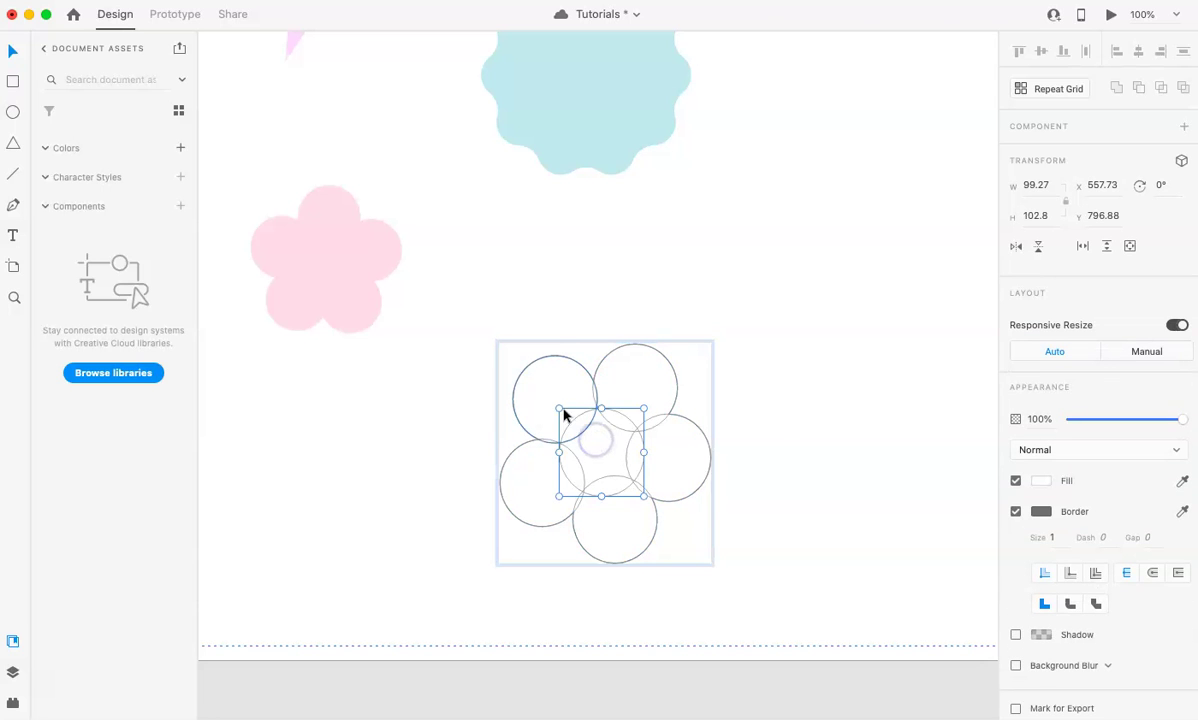
{"action": "left_click_drag", "start_coordinate": [560, 409], "coordinate": [546, 399]}
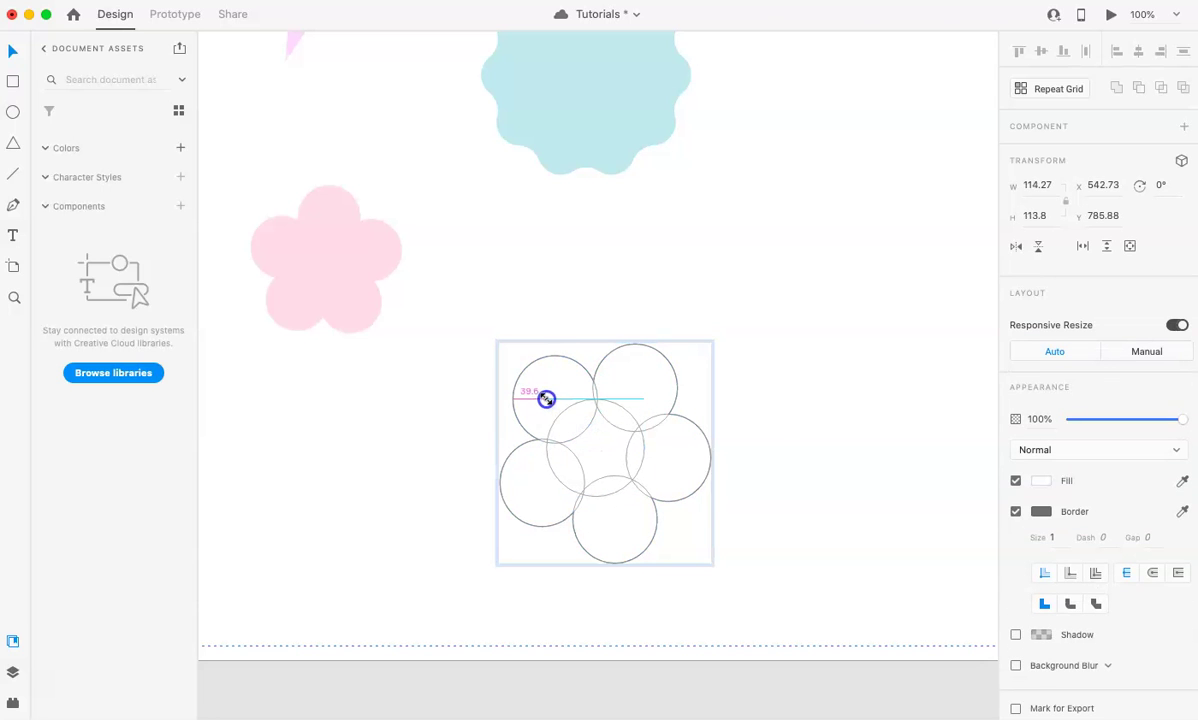
{"action": "left_click", "coordinate": [630, 328]}
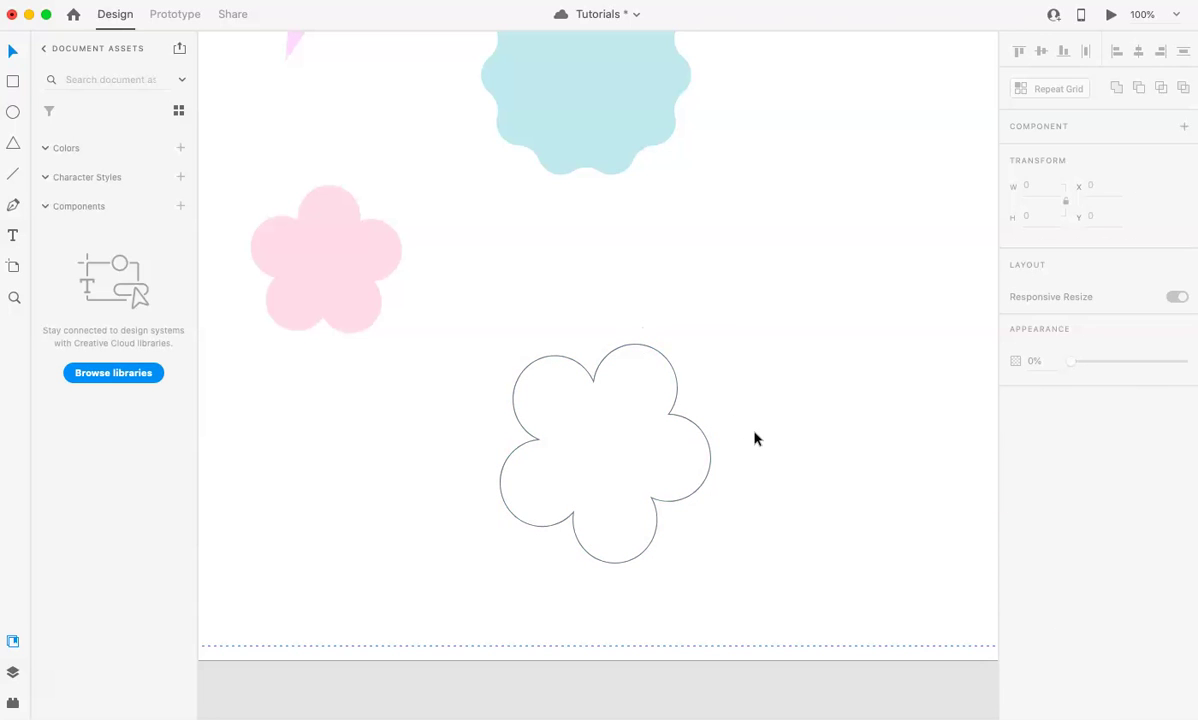
Zoom out to 75% and rotate the whole flower outline about 49 degrees
{"action": "key", "text": "super+minus"}
{"action": "scroll", "coordinate": [710, 441], "scroll_direction": "up", "scroll_amount": 2}
{"action": "scroll", "coordinate": [710, 441], "scroll_direction": "right", "scroll_amount": 2}
{"action": "left_click", "coordinate": [586, 460]}
{"action": "left_click_drag", "start_coordinate": [473, 401], "coordinate": [564, 393]}
At 100% zoom, slightly shift the lower-left, centre, top and right circles inside the flower
{"action": "key", "text": "super+1"}
{"action": "double_click", "coordinate": [522, 563]}
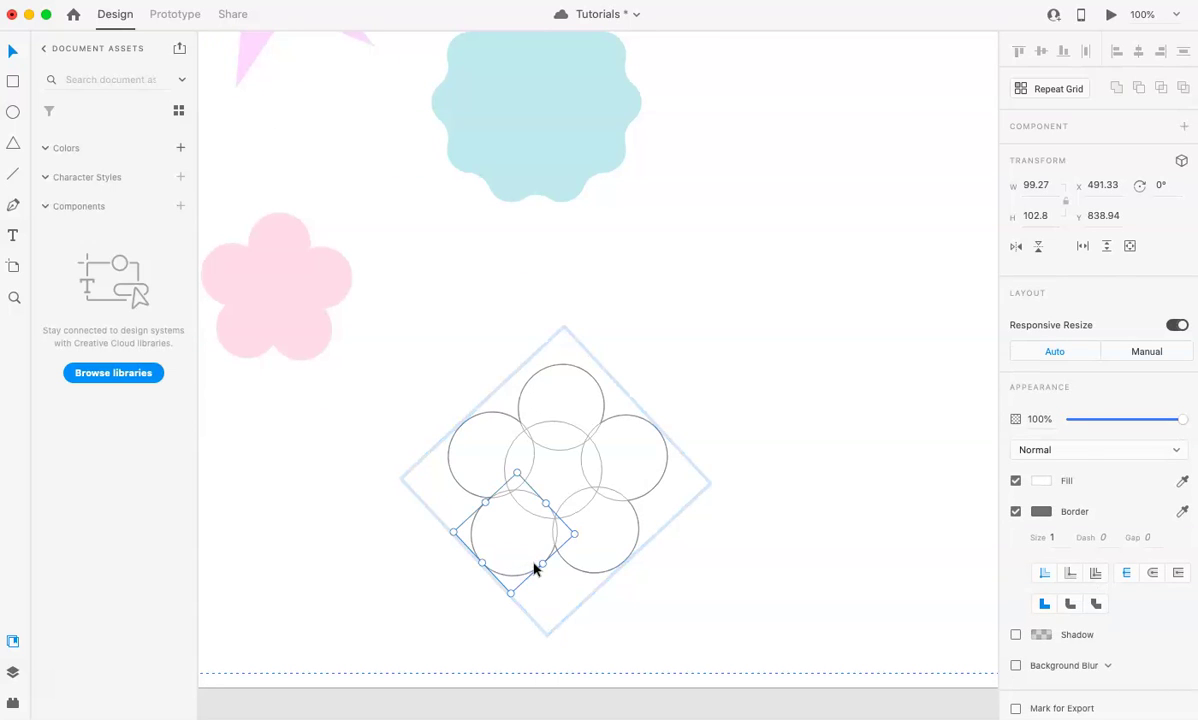
{"action": "left_click_drag", "start_coordinate": [527, 548], "coordinate": [527, 549]}
{"action": "left_click_drag", "start_coordinate": [500, 468], "coordinate": [473, 460]}
{"action": "left_click", "coordinate": [476, 457]}
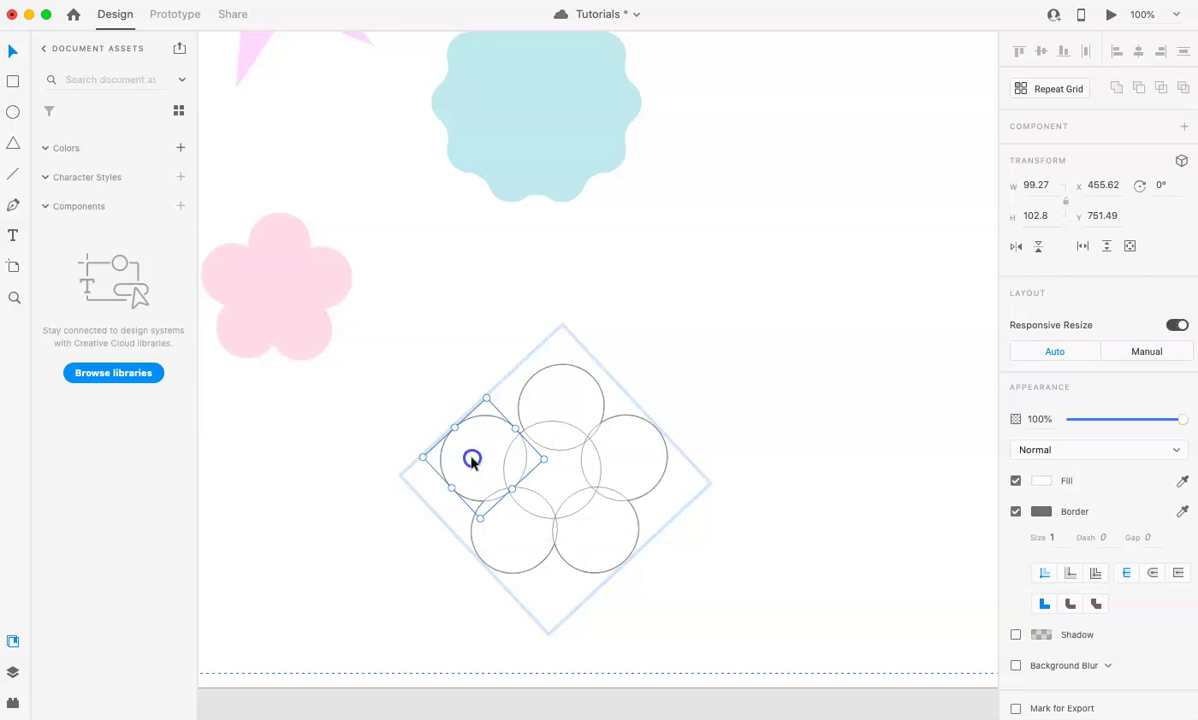
{"action": "left_click_drag", "start_coordinate": [543, 413], "coordinate": [534, 412]}
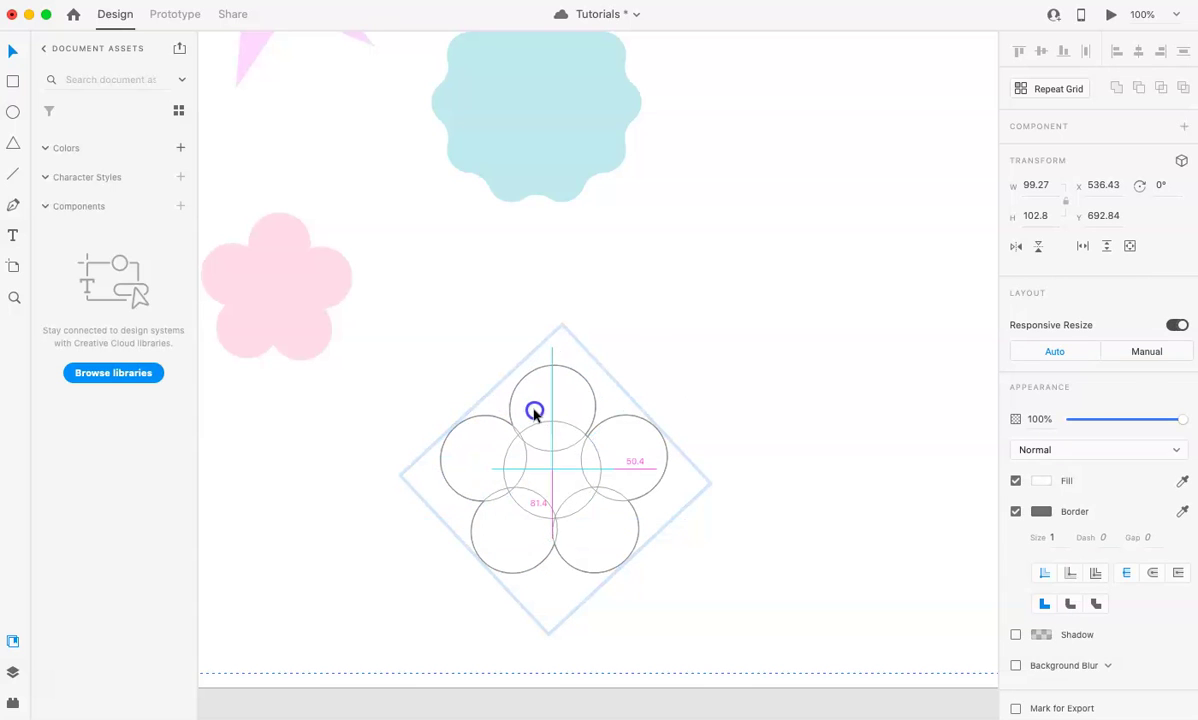
{"action": "left_click", "coordinate": [635, 447]}
{"action": "left_click_drag", "start_coordinate": [635, 447], "coordinate": [630, 447]}
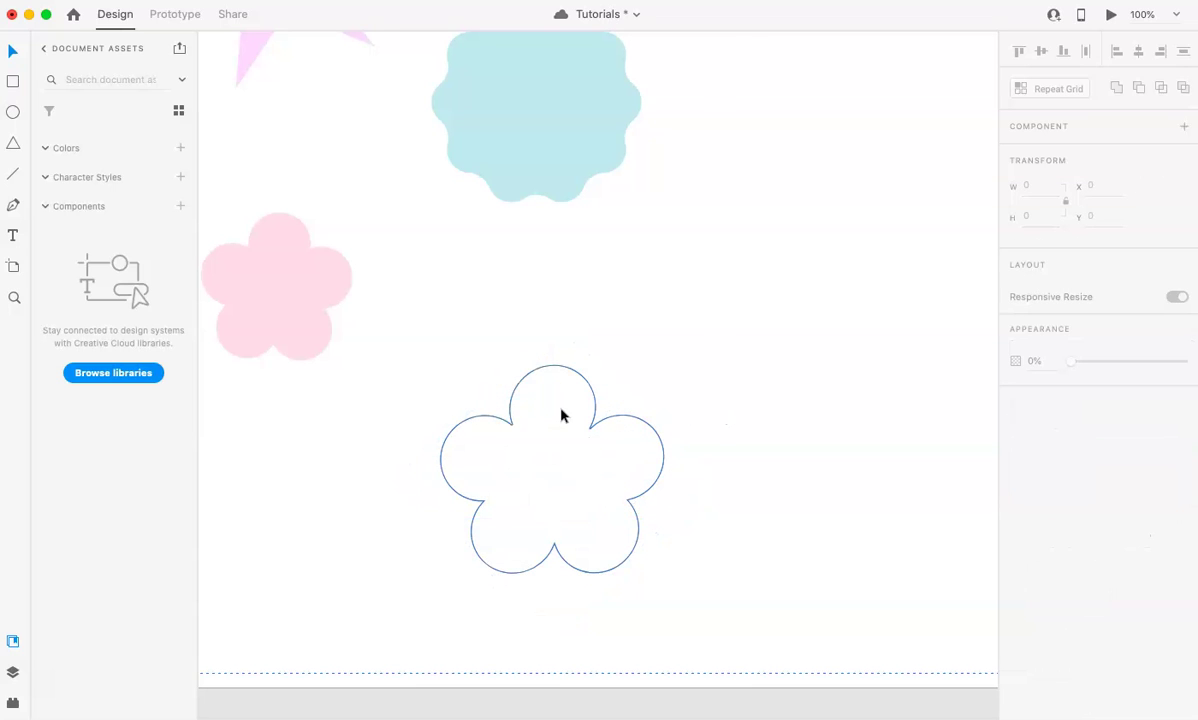
Move the top petal circle down and nudge it one step right
{"action": "left_click", "coordinate": [561, 409]}
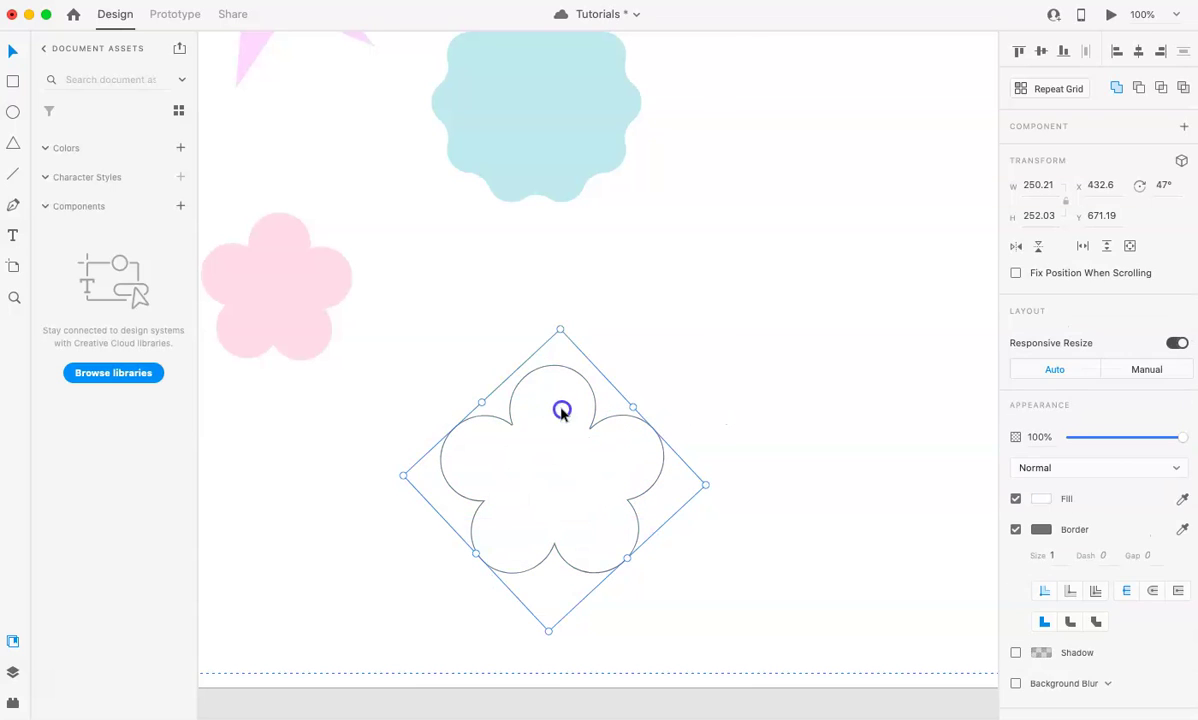
{"action": "double_click", "coordinate": [561, 409]}
{"action": "left_click", "coordinate": [566, 415]}
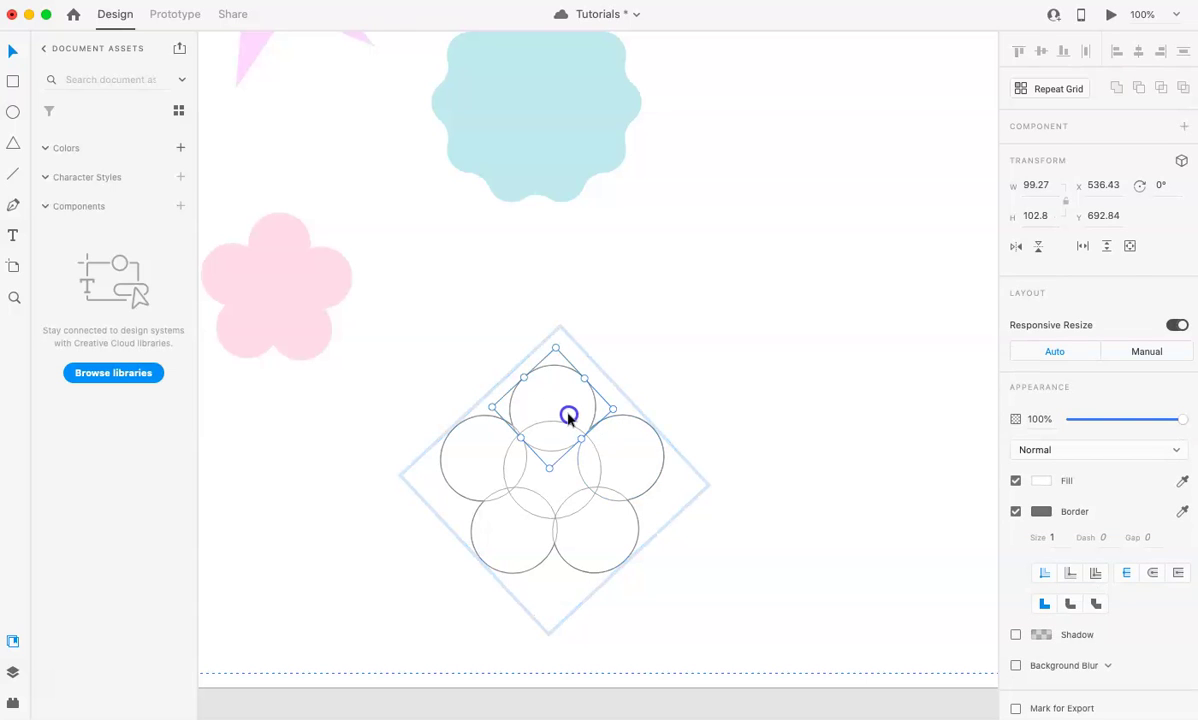
{"action": "left_click_drag", "start_coordinate": [568, 415], "coordinate": [553, 478]}
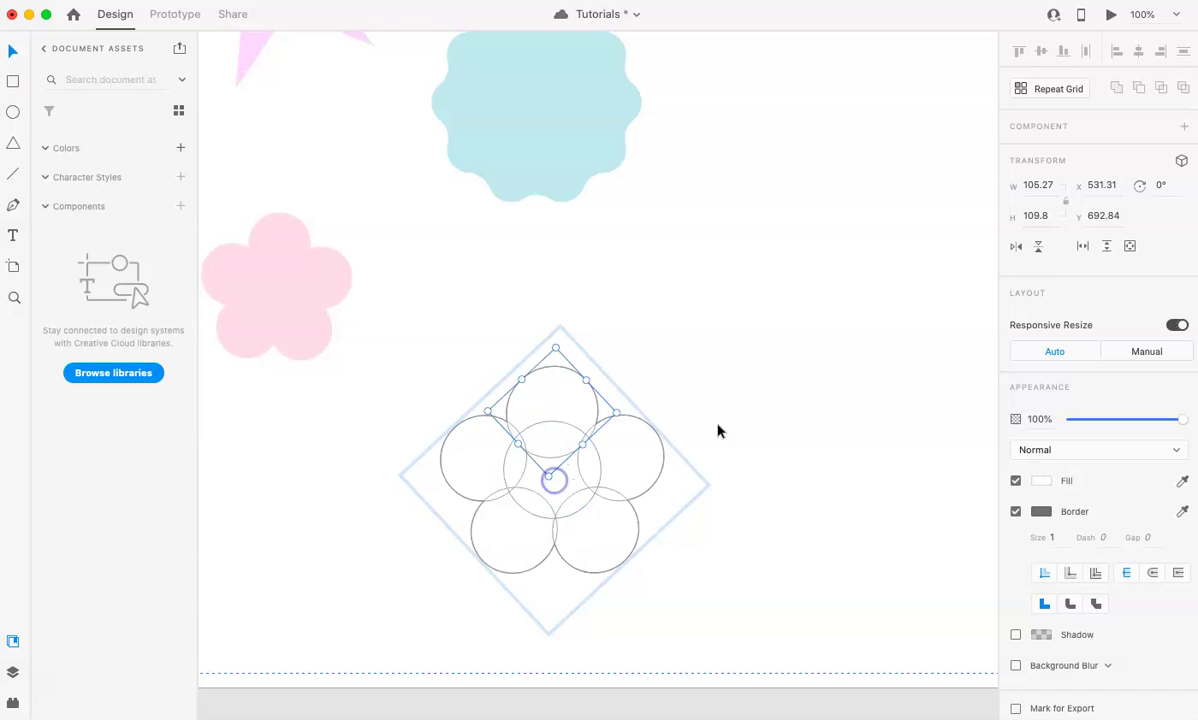
{"action": "key", "text": "Right"}
{"action": "key", "text": "Right"}
{"action": "key", "text": "Right"}
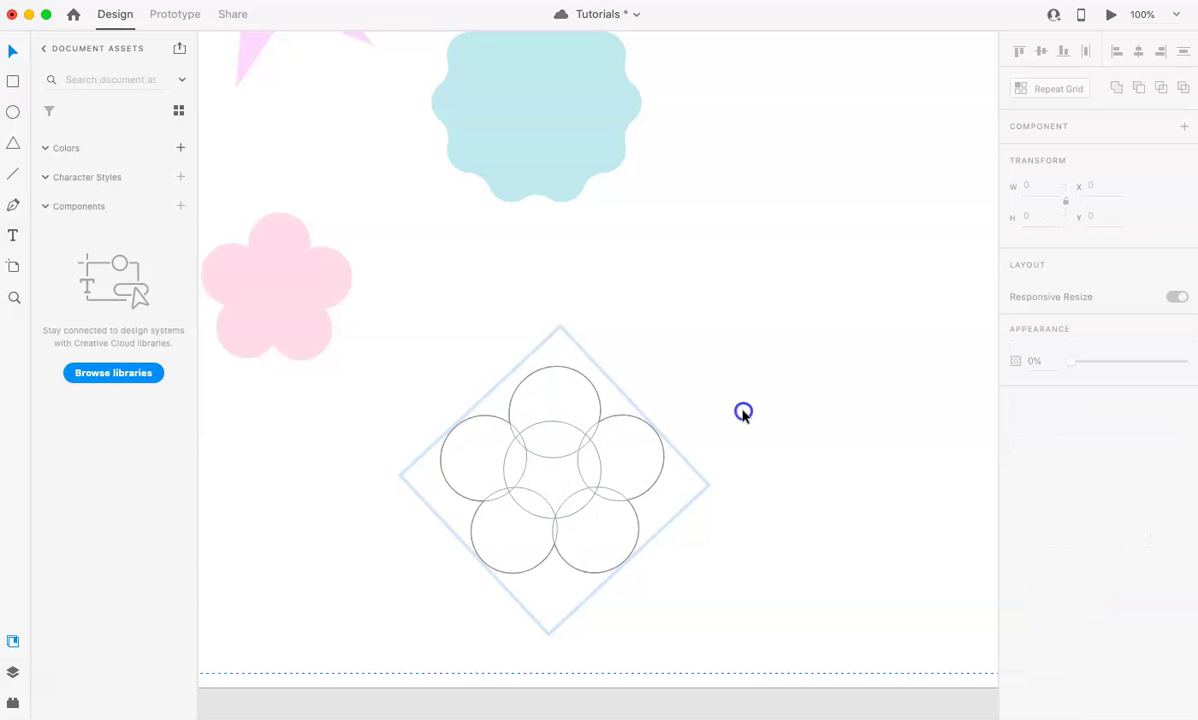
Nudge the right petal circle left and down with the arrow keys, then reselect the top petal
{"action": "key", "text": "super+alt+u"}
{"action": "left_click", "coordinate": [543, 407]}
{"action": "double_click", "coordinate": [543, 407]}
{"action": "left_click", "coordinate": [631, 462]}
{"action": "key", "text": "Down"}
{"action": "key", "text": "Left"}
{"action": "key", "text": "Down"}
{"action": "key", "text": "Left"}
{"action": "key", "text": "Down"}
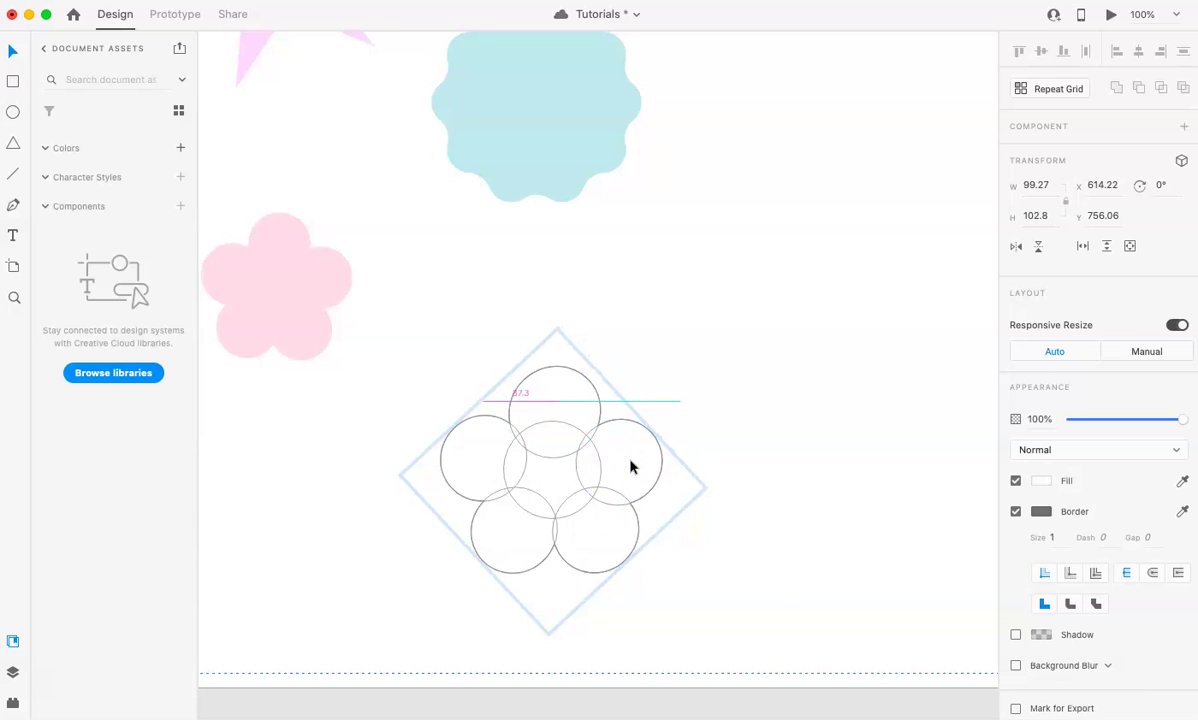
{"action": "key", "text": "Down"}
{"action": "key", "text": "Down"}
{"action": "key", "text": "Down"}
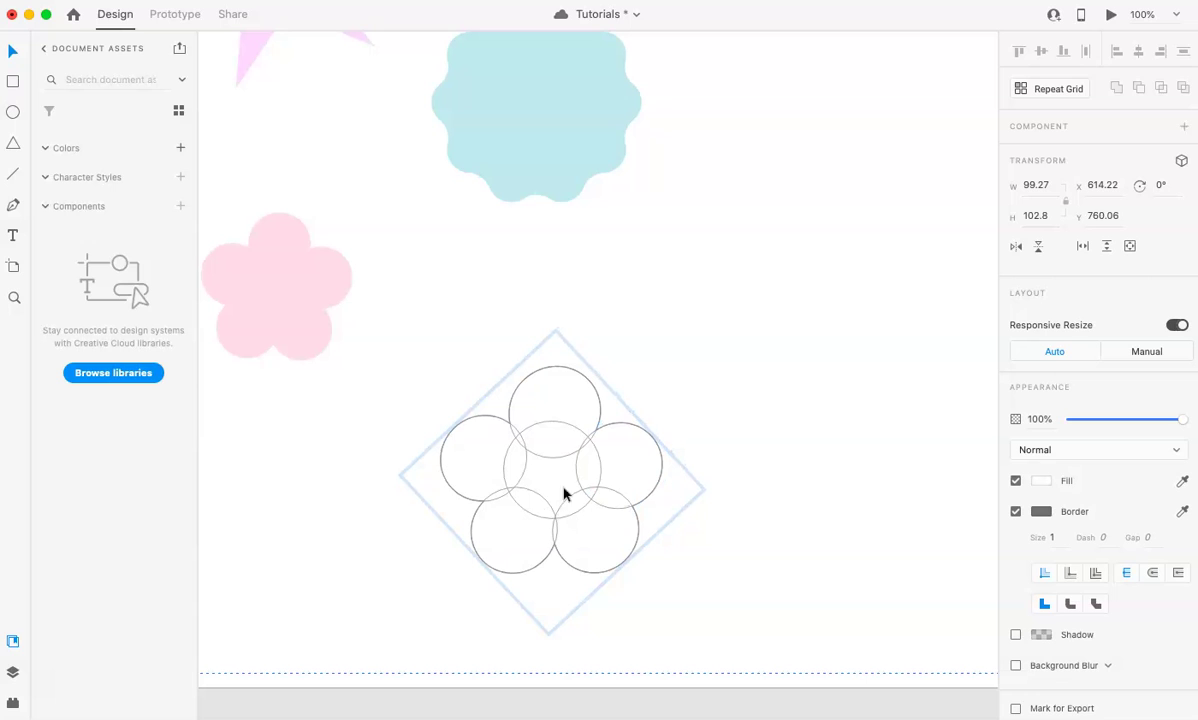
{"action": "left_click_drag", "start_coordinate": [615, 484], "coordinate": [613, 484]}
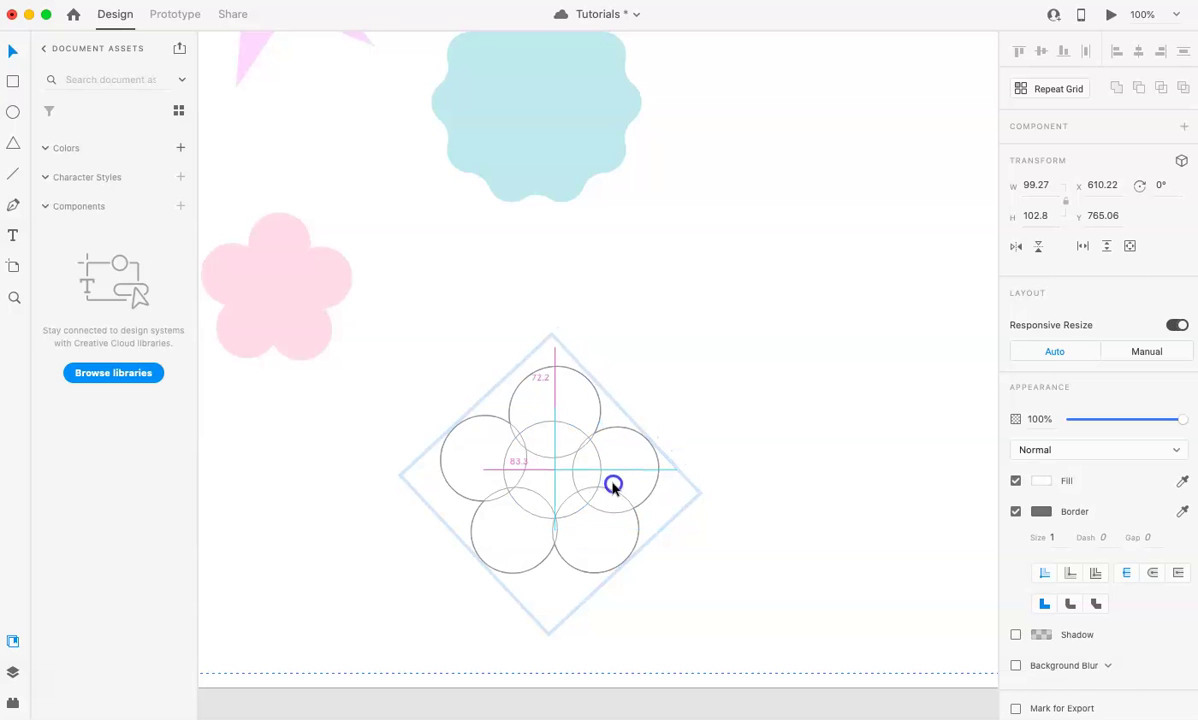
{"action": "left_click_drag", "start_coordinate": [557, 404], "coordinate": [557, 405]}
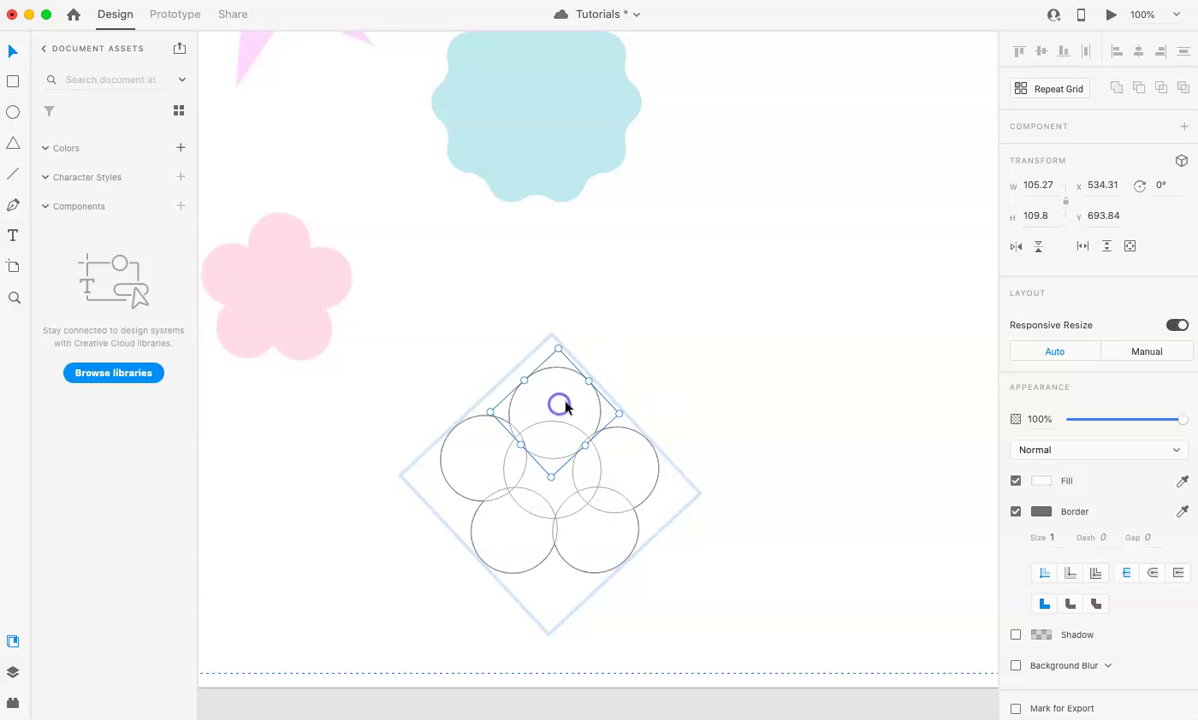
Nudge the right petal circle up slightly and check the left circle's placement
{"action": "key", "text": "super+alt+u"}
{"action": "left_click", "coordinate": [719, 385]}
{"action": "left_click", "coordinate": [636, 453]}
{"action": "double_click", "coordinate": [636, 456]}
{"action": "key", "text": "Up"}
{"action": "key", "text": "Up"}
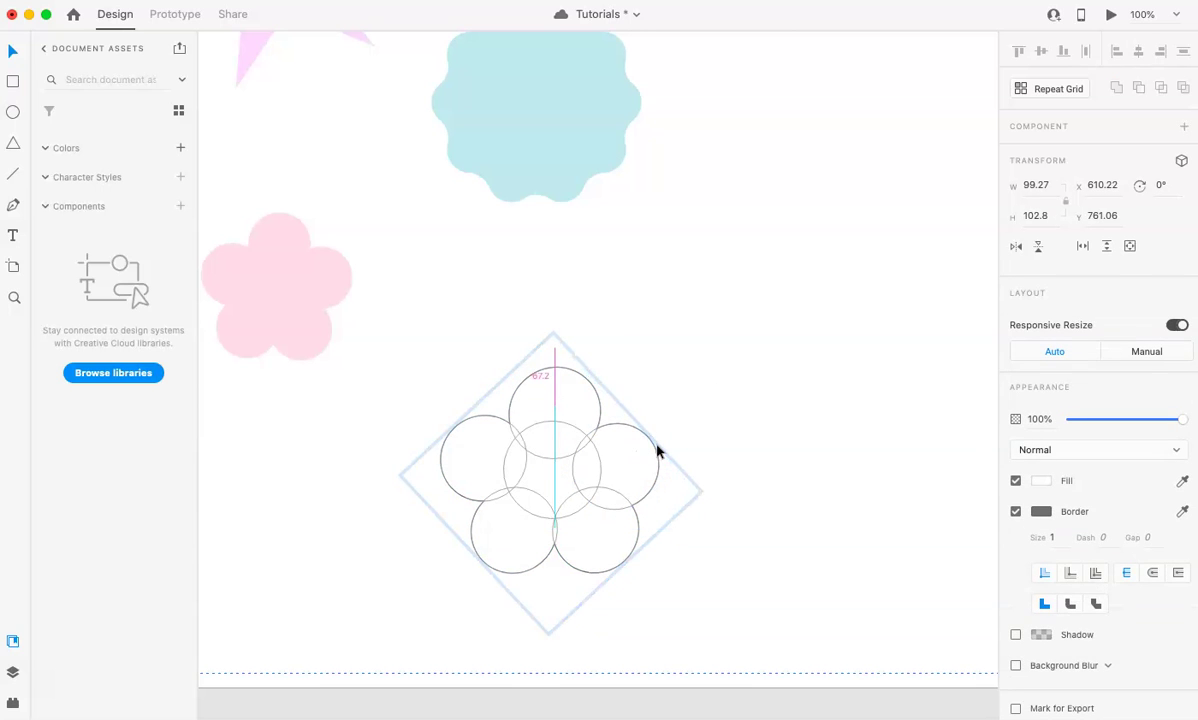
{"action": "left_click", "coordinate": [761, 416]}
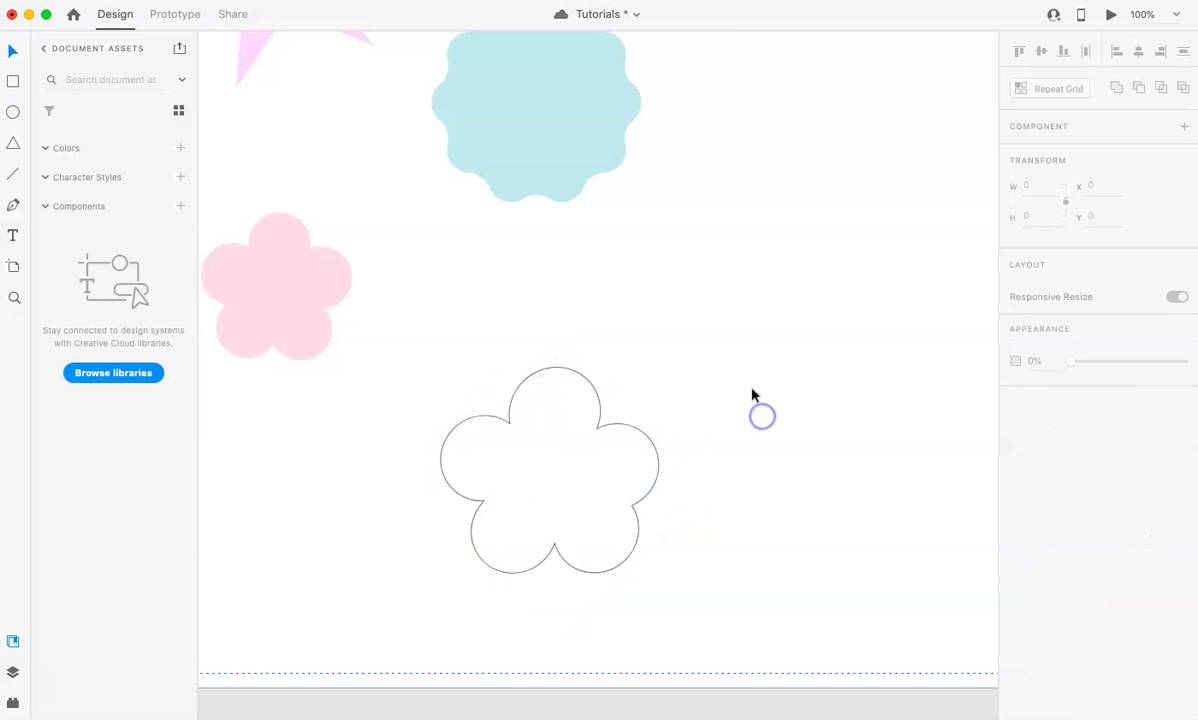
{"action": "double_click", "coordinate": [476, 444]}
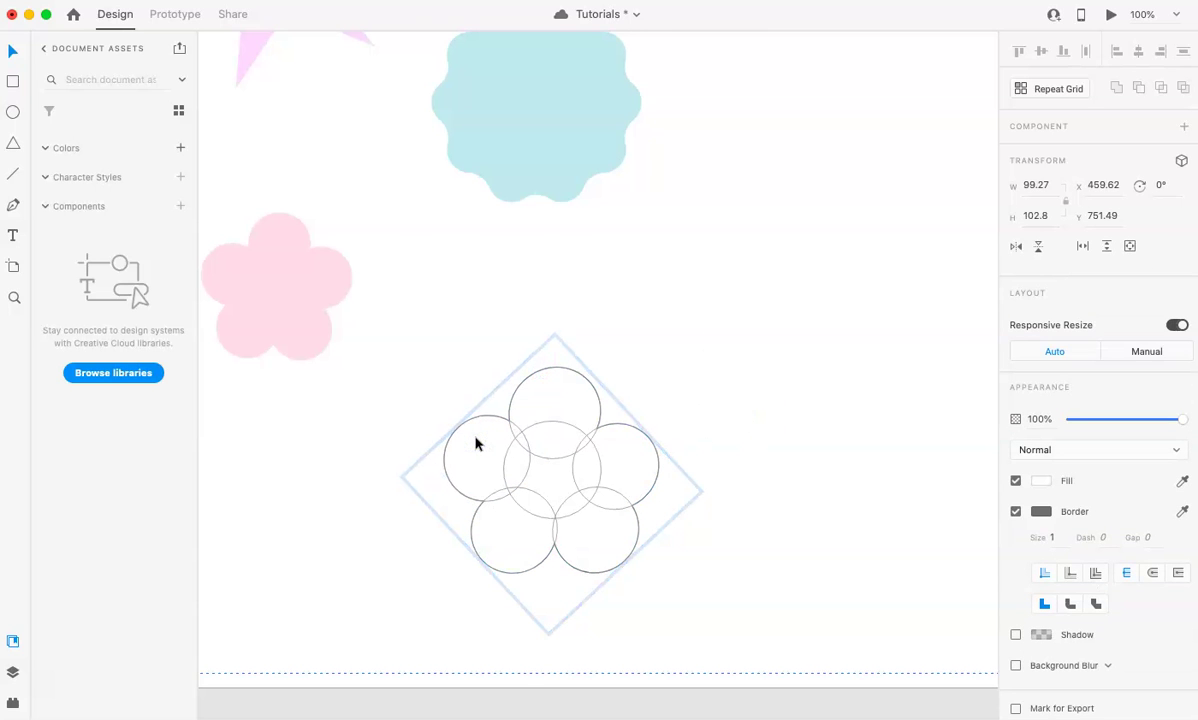
{"action": "left_click", "coordinate": [698, 387]}
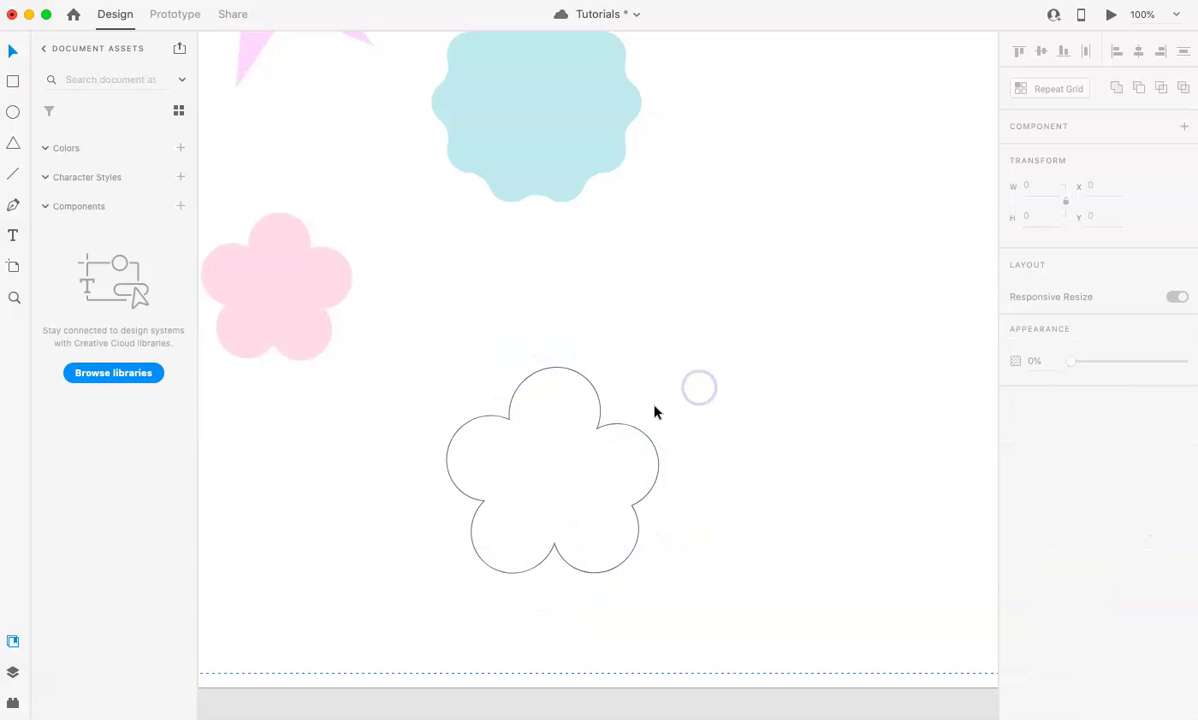
Resize the top petal circle to 105 × 105 in the Property Inspector
{"action": "double_click", "coordinate": [581, 412]}
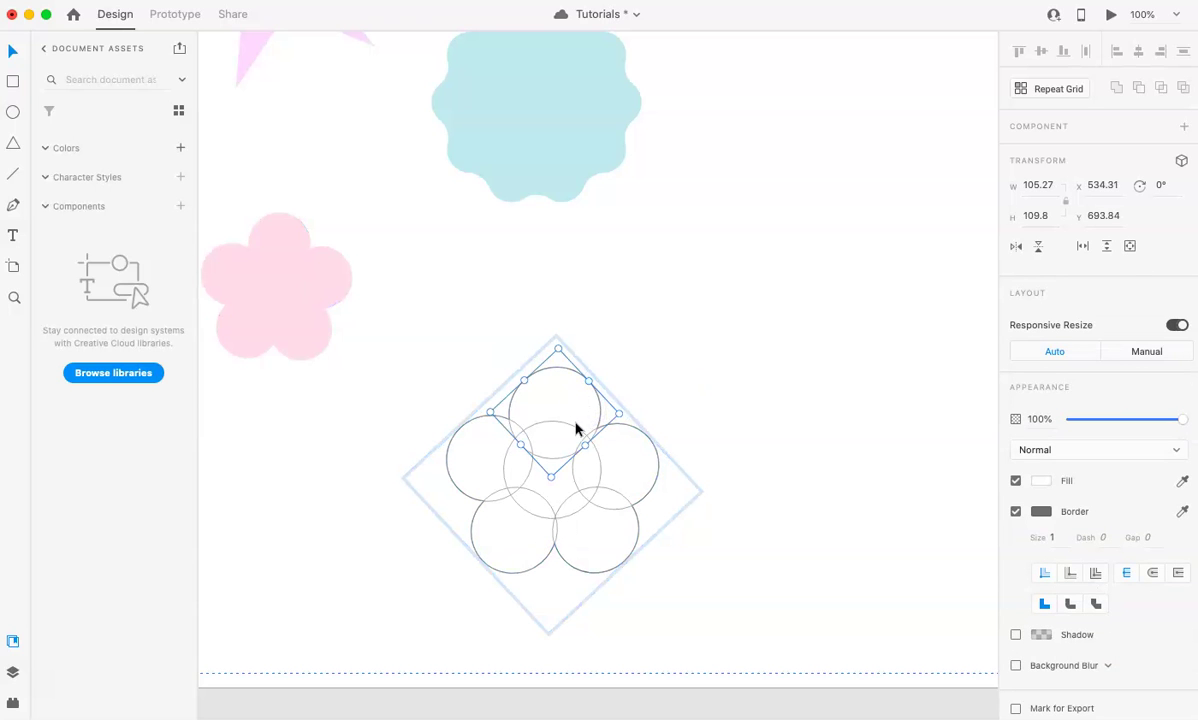
{"action": "left_click_drag", "start_coordinate": [578, 423], "coordinate": [579, 421]}
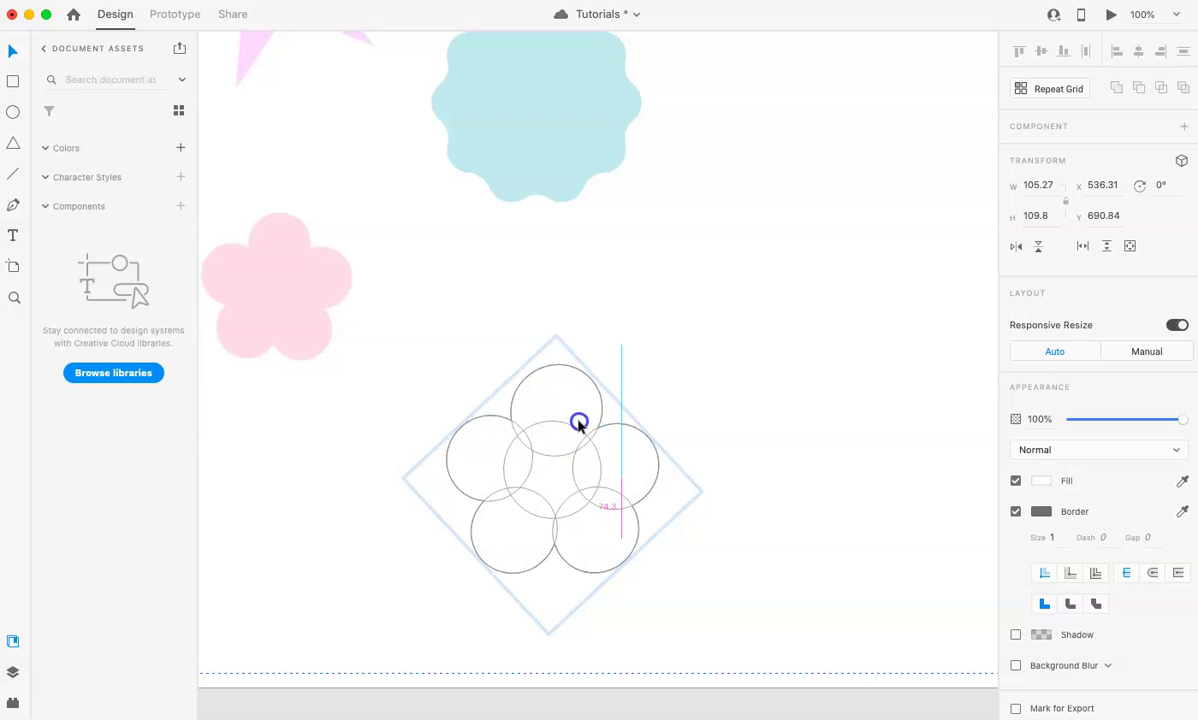
{"action": "left_click_drag", "start_coordinate": [579, 421], "coordinate": [580, 425]}
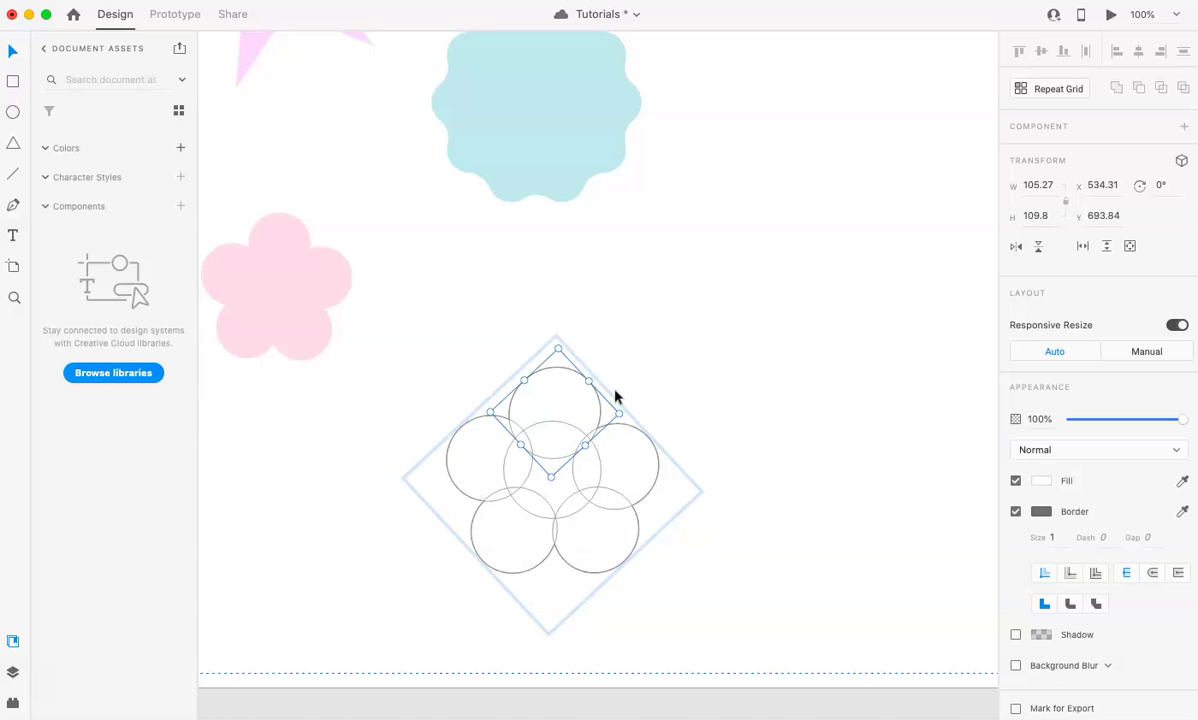
{"action": "left_click", "coordinate": [1038, 184]}
{"action": "type", "text": "1"}
{"action": "type", "text": "105"}
{"action": "key", "text": "Return"}
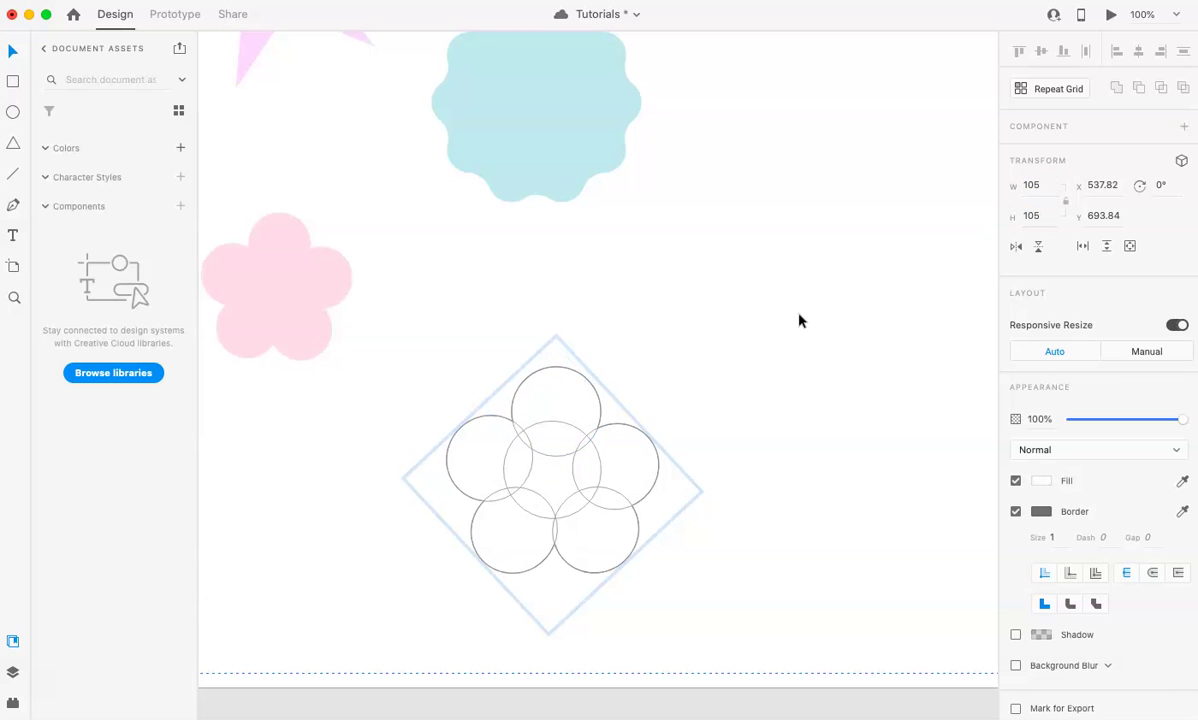
{"action": "left_click", "coordinate": [799, 320]}
Fill the flower with light green #E3FFE3
{"action": "key", "text": "ctrl+minus"}
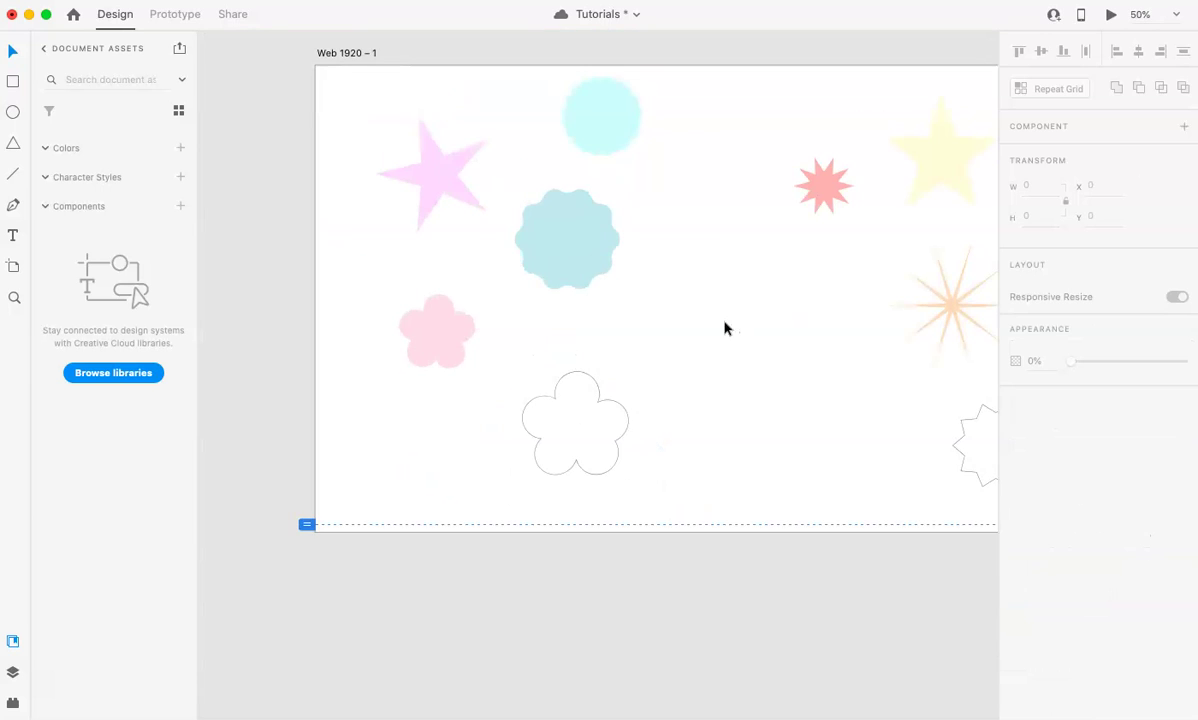
{"action": "left_click", "coordinate": [575, 440]}
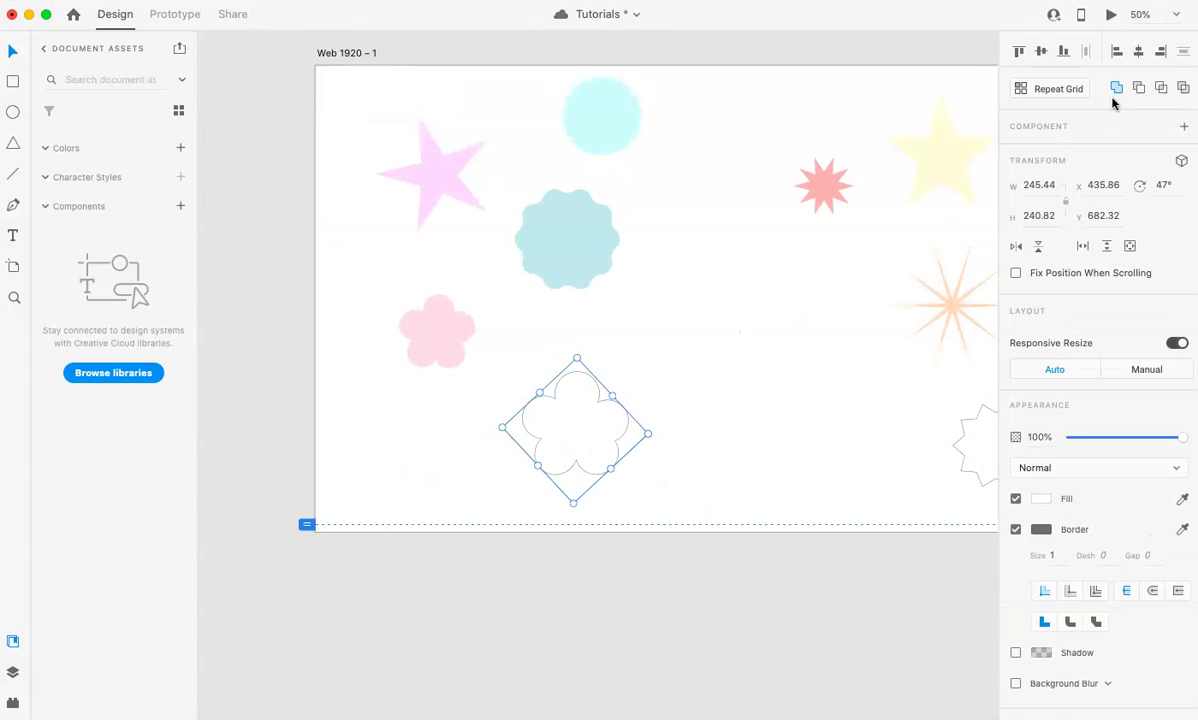
{"action": "left_click", "coordinate": [1040, 499]}
{"action": "left_click_drag", "start_coordinate": [986, 480], "coordinate": [984, 502]}
{"action": "left_click", "coordinate": [848, 399]}
{"action": "left_click", "coordinate": [846, 399]}
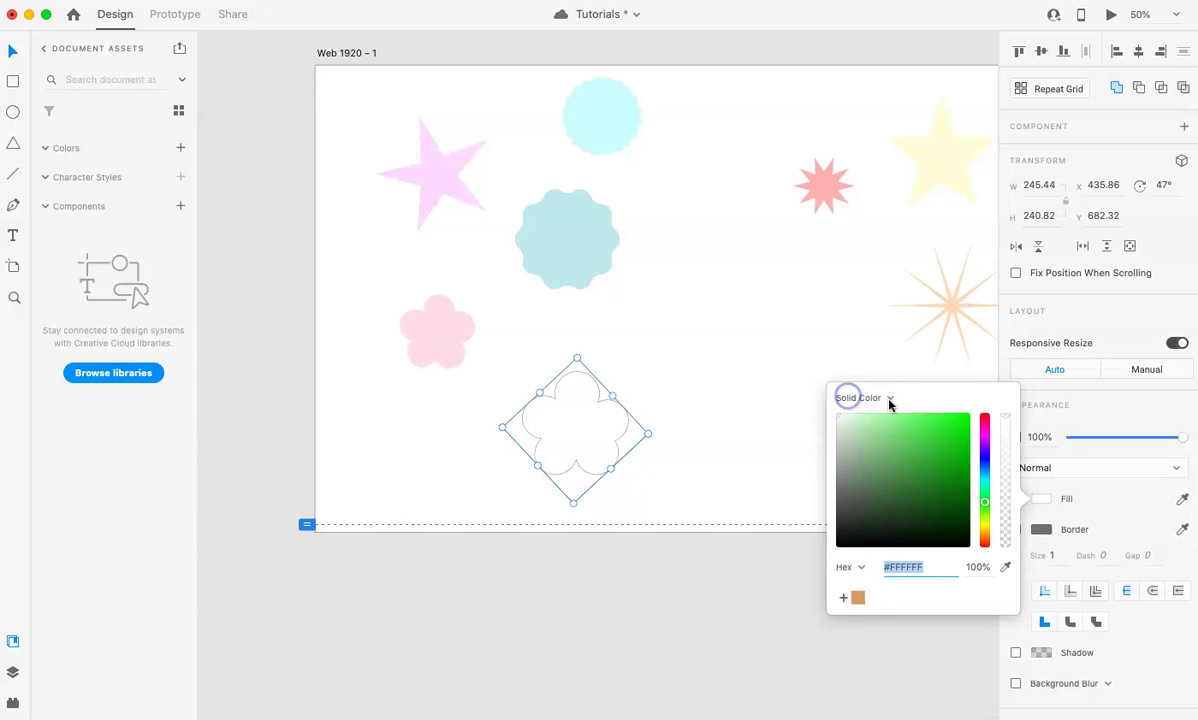
{"action": "left_click", "coordinate": [1078, 497]}
Remove the green flower's border and move it left on the artboard
{"action": "left_click", "coordinate": [1016, 498]}
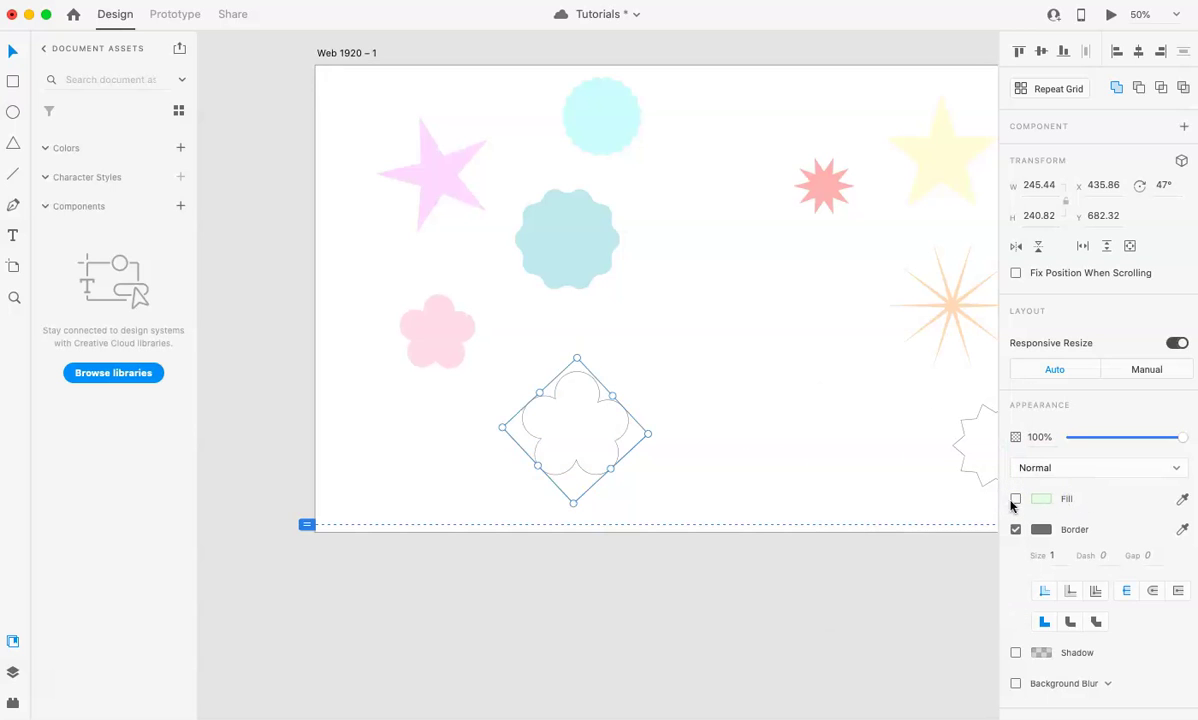
{"action": "left_click", "coordinate": [1016, 498]}
{"action": "left_click", "coordinate": [1016, 529]}
{"action": "left_click", "coordinate": [786, 422]}
{"action": "left_click_drag", "start_coordinate": [528, 422], "coordinate": [472, 422]}
{"action": "left_click", "coordinate": [647, 418]}
Move the ten-point starburst left and fill it with light purple
{"action": "scroll", "coordinate": [648, 420], "scroll_direction": "right", "scroll_amount": 5}
{"action": "scroll", "coordinate": [648, 420], "scroll_direction": "up", "scroll_amount": 3}
{"action": "left_click_drag", "start_coordinate": [893, 513], "coordinate": [779, 511]}
{"action": "left_click", "coordinate": [1041, 529]}
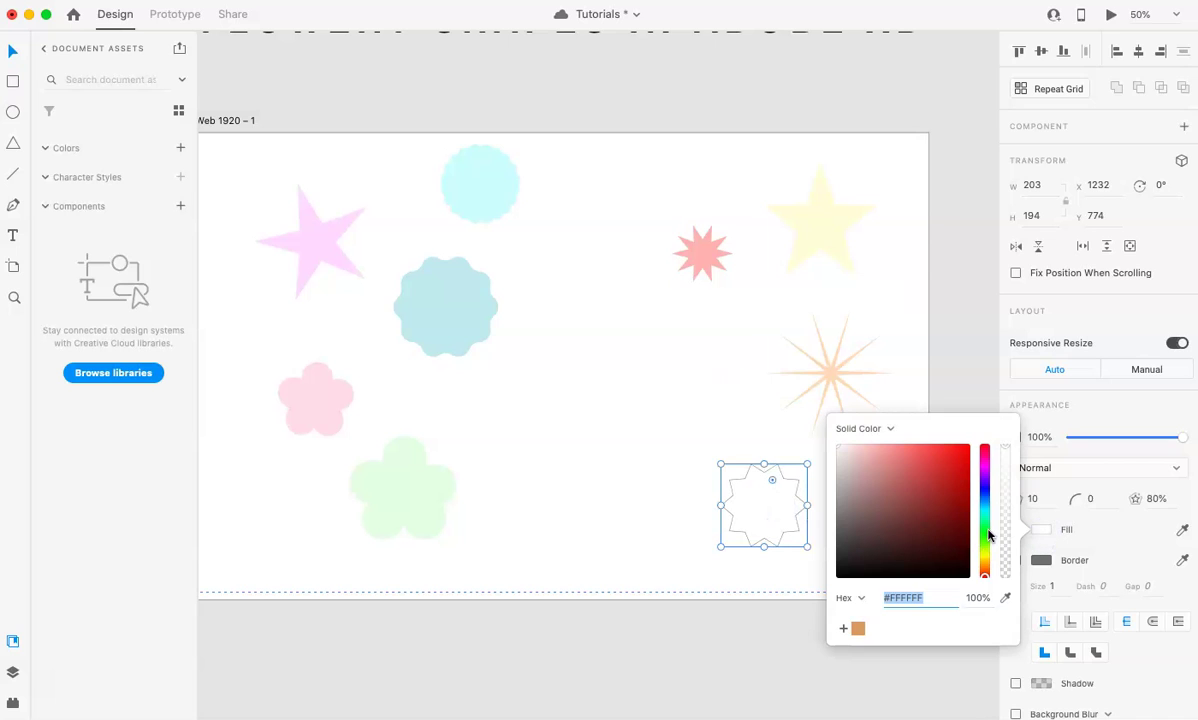
{"action": "left_click", "coordinate": [985, 478]}
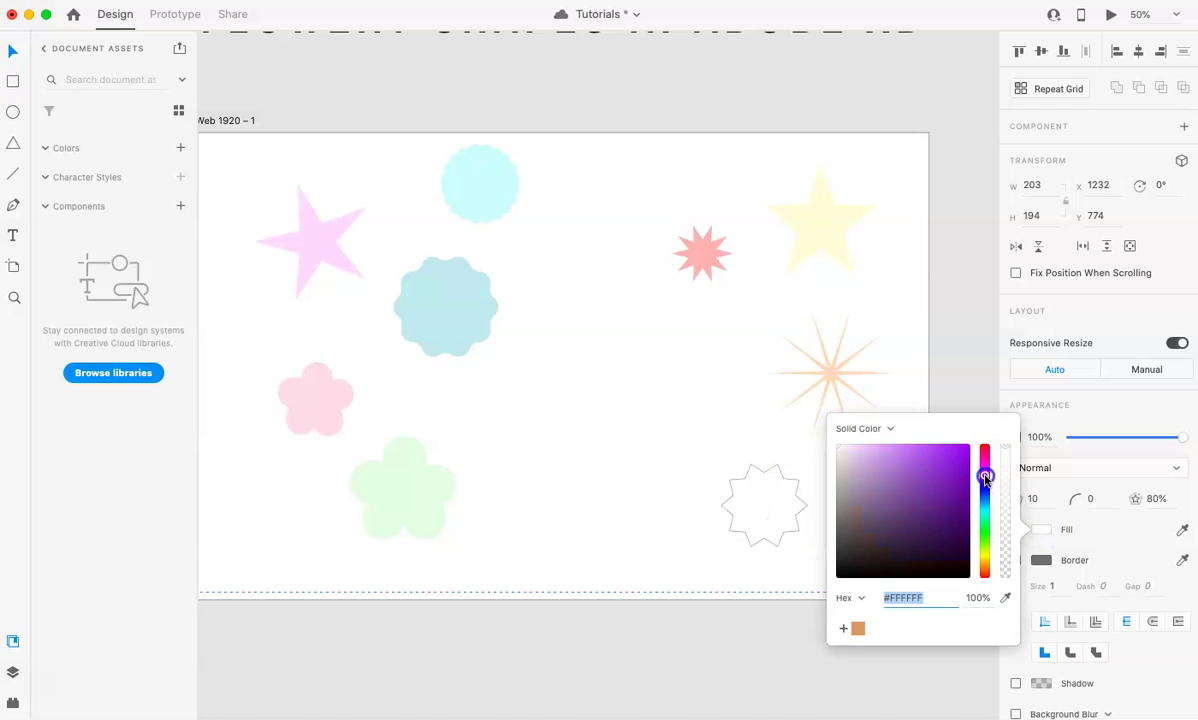
{"action": "left_click_drag", "start_coordinate": [985, 477], "coordinate": [986, 491]}
{"action": "left_click", "coordinate": [856, 460]}
{"action": "left_click", "coordinate": [910, 372]}
Shift the purple starburst further left and move the light cyan circle down and right
{"action": "left_click", "coordinate": [783, 484]}
{"action": "left_click", "coordinate": [918, 542]}
{"action": "left_click_drag", "start_coordinate": [784, 512], "coordinate": [725, 501]}
{"action": "scroll", "coordinate": [725, 500], "scroll_direction": "up", "scroll_amount": 1}
{"action": "left_click_drag", "start_coordinate": [485, 228], "coordinate": [577, 289]}
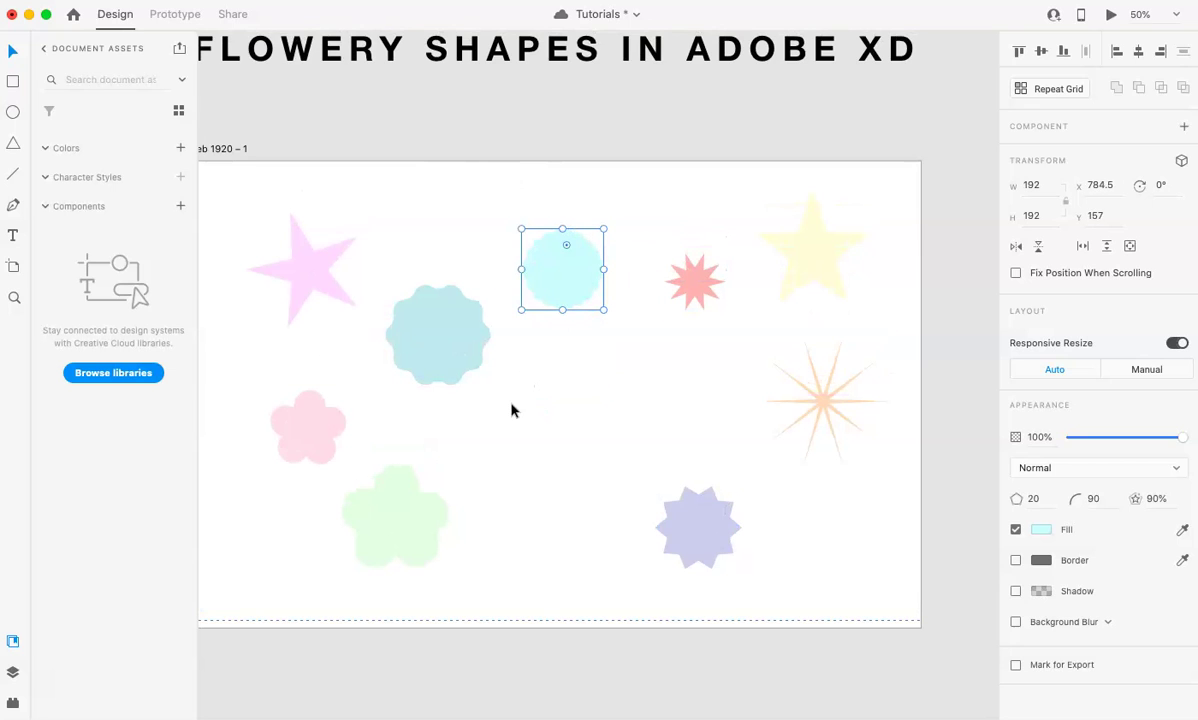
Deselect the cyan circle, review the whole artboard, and save the document with Cmd+S
{"action": "scroll", "coordinate": [507, 409], "scroll_direction": "up", "scroll_amount": 1}
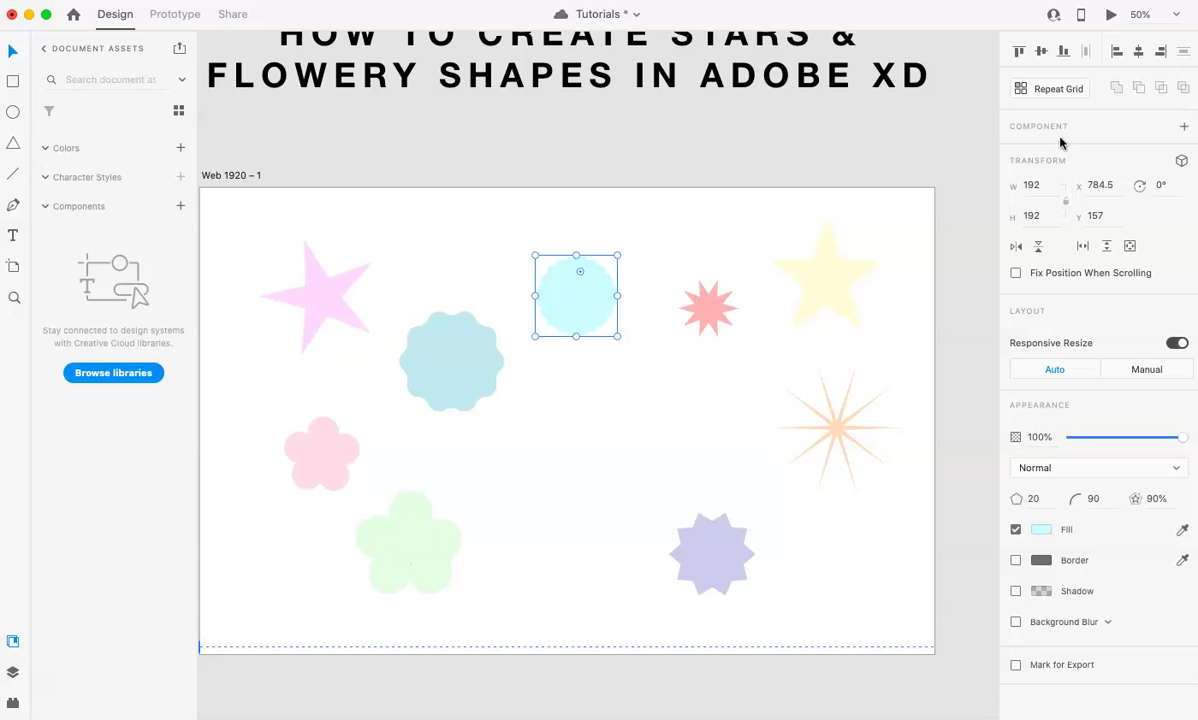
{"action": "left_click", "coordinate": [738, 241]}
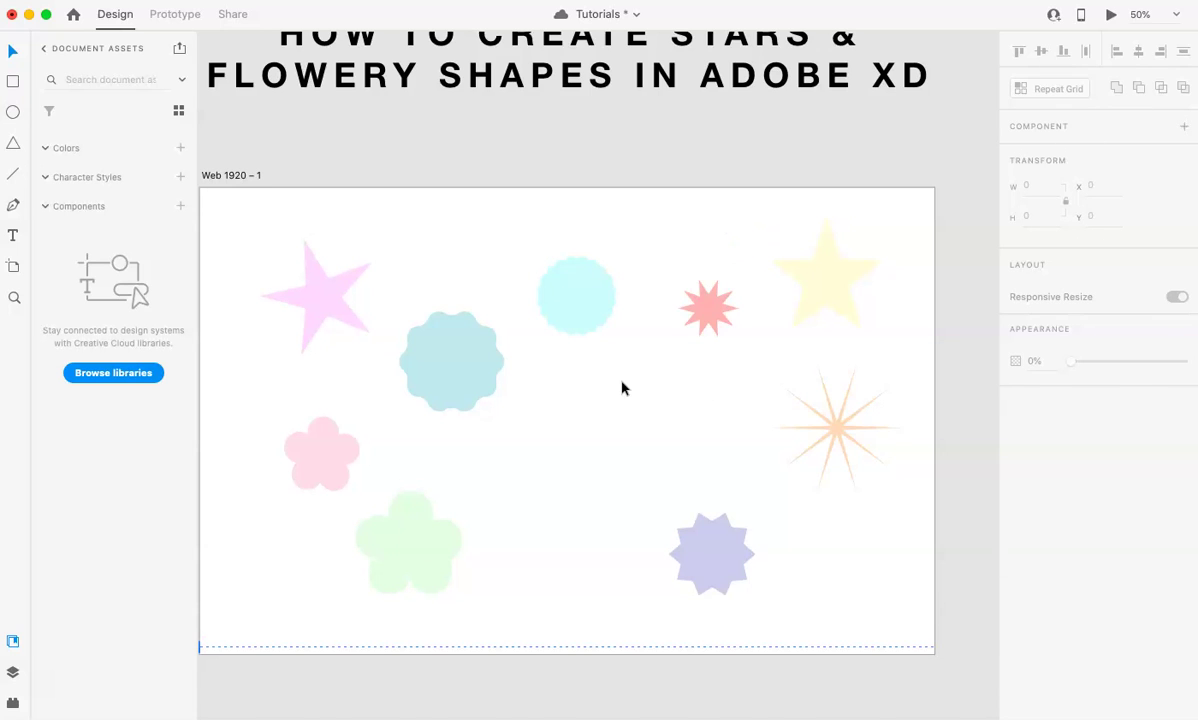
{"action": "scroll", "coordinate": [621, 388], "scroll_direction": "up", "scroll_amount": 1}
{"action": "scroll", "coordinate": [621, 388], "scroll_direction": "up", "scroll_amount": 2}
{"action": "scroll", "coordinate": [621, 388], "scroll_direction": "down", "scroll_amount": 3}
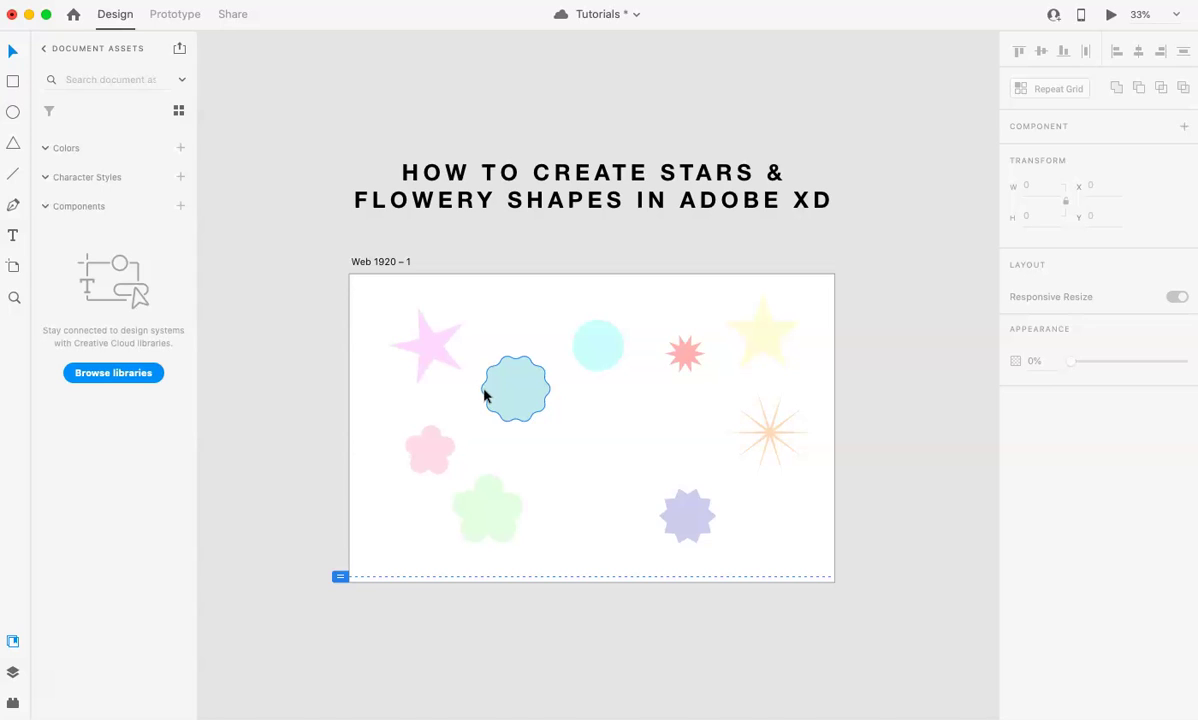
{"action": "key", "text": "cmd+s"}
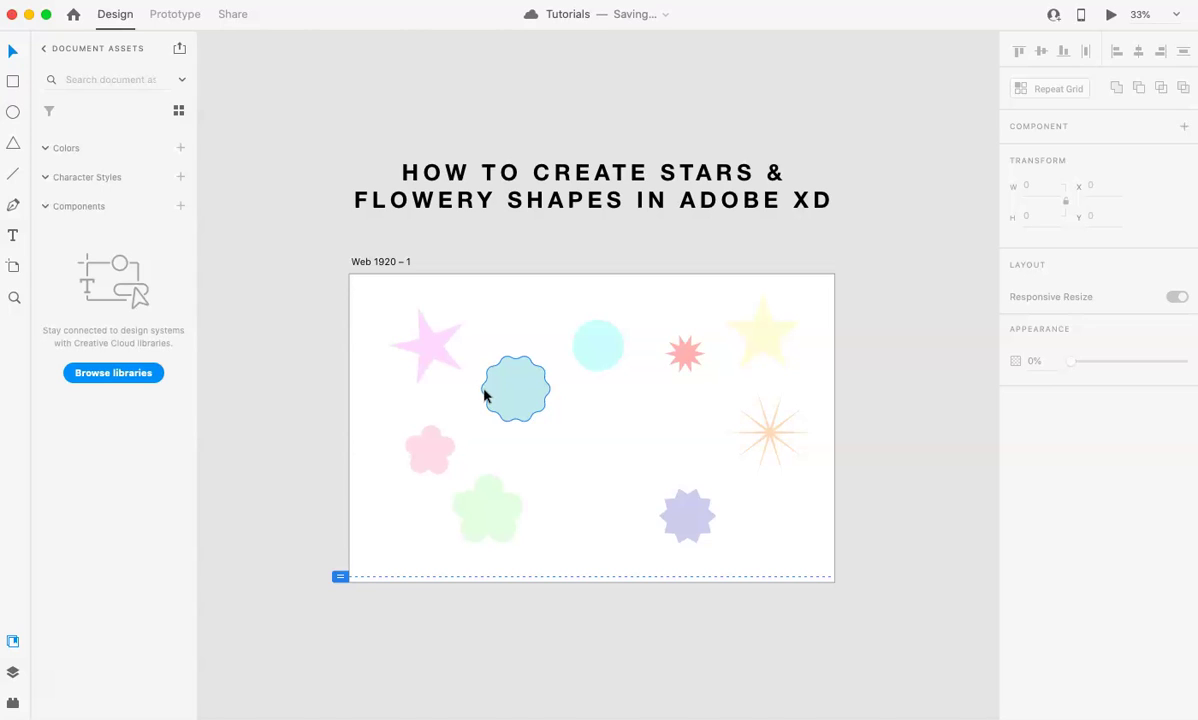